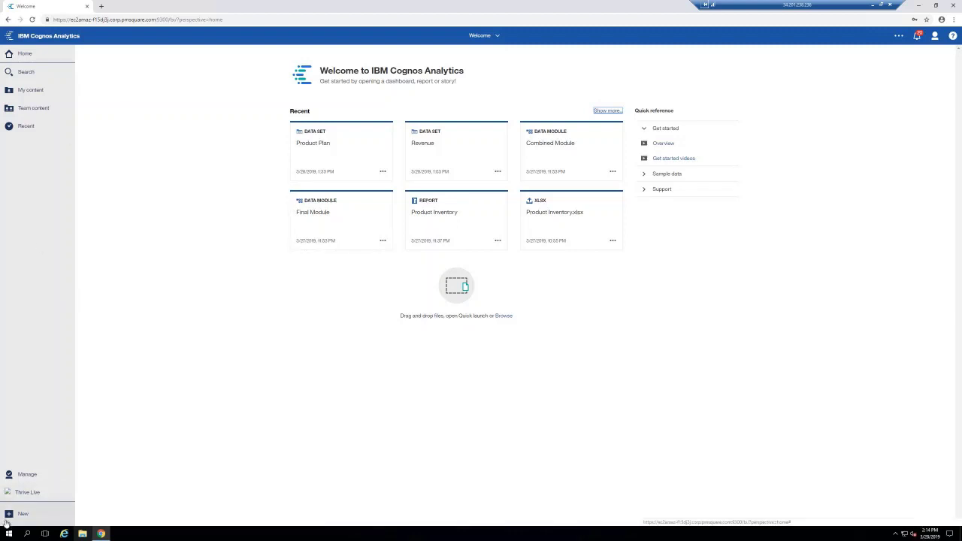
# Create a data set from the GO sales (query) package in the team content folder Samples > Models
pyautogui.click(33, 113)
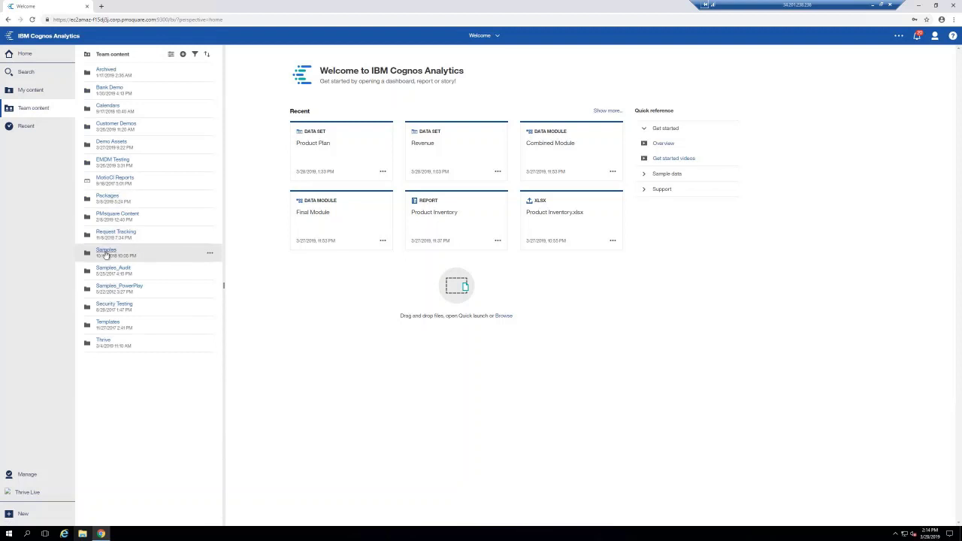
pyautogui.click(106, 253)
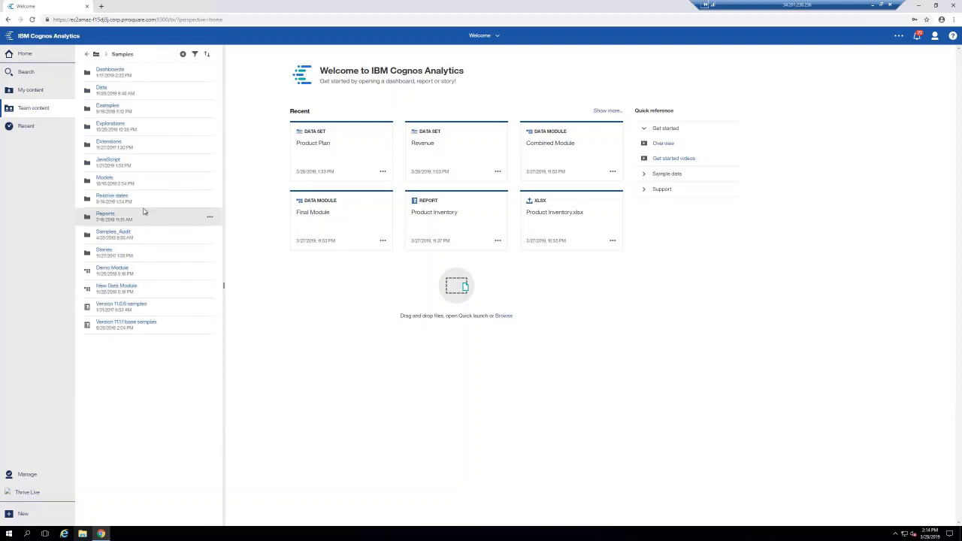
pyautogui.click(109, 183)
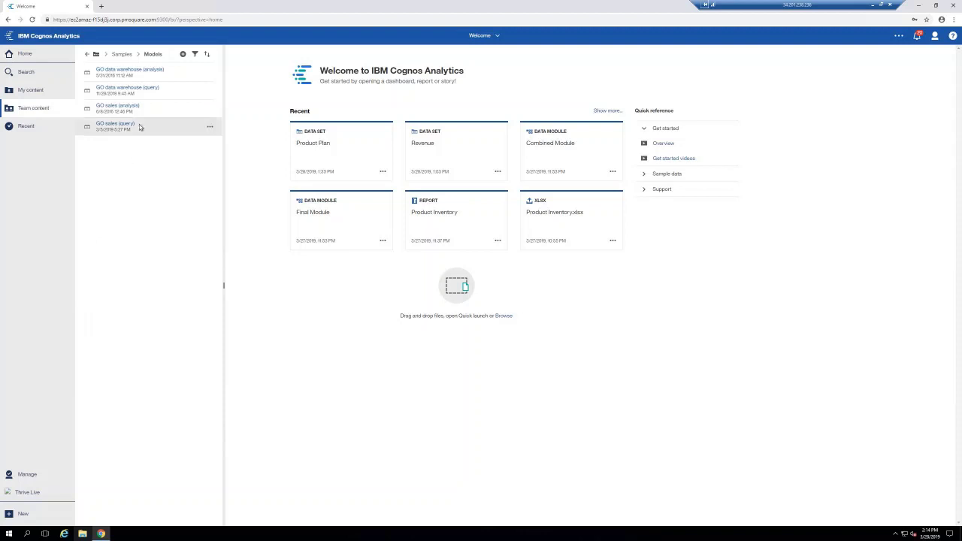
pyautogui.click(211, 127)
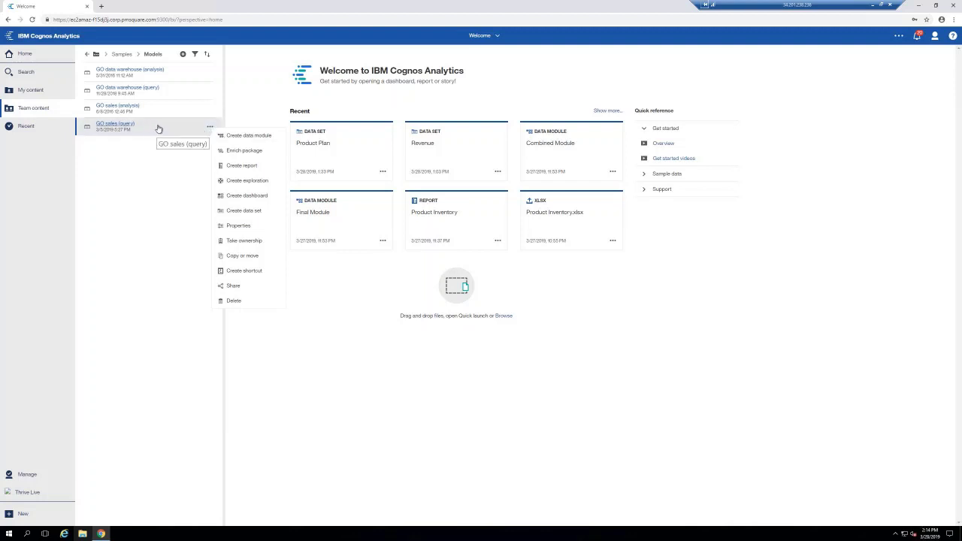
pyautogui.click(251, 213)
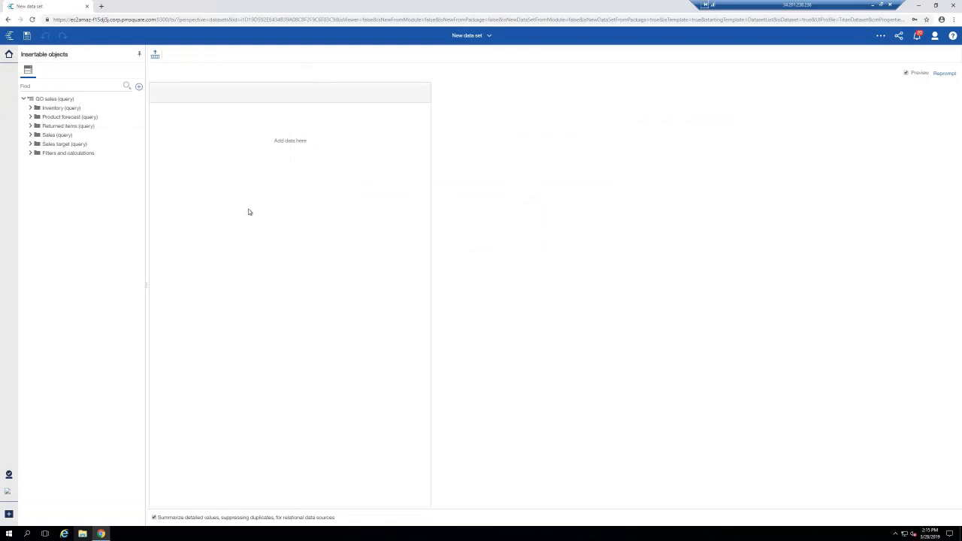
# Add Date from Time and Retailer site code from Retailers, both under Sales (query), as data set columns
pyautogui.click(32, 136)
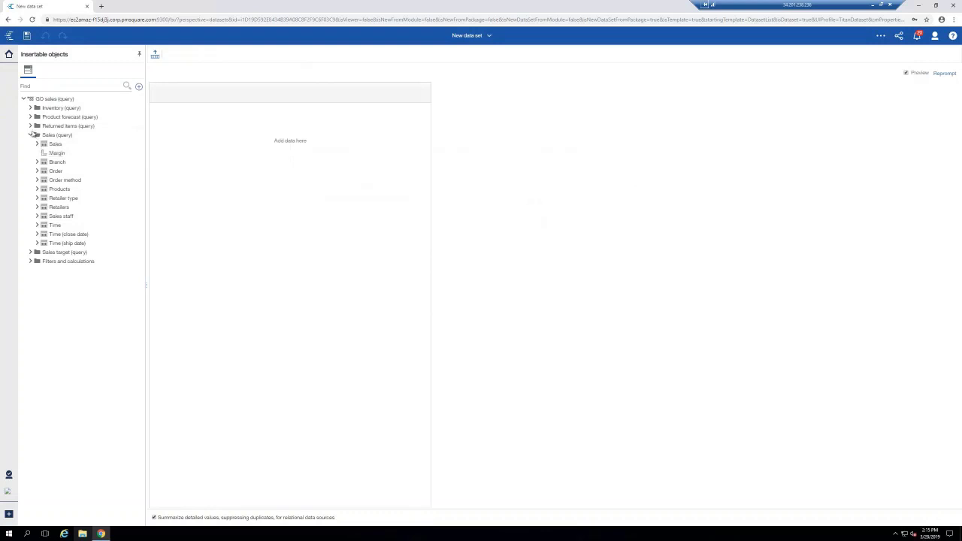
pyautogui.click(36, 227)
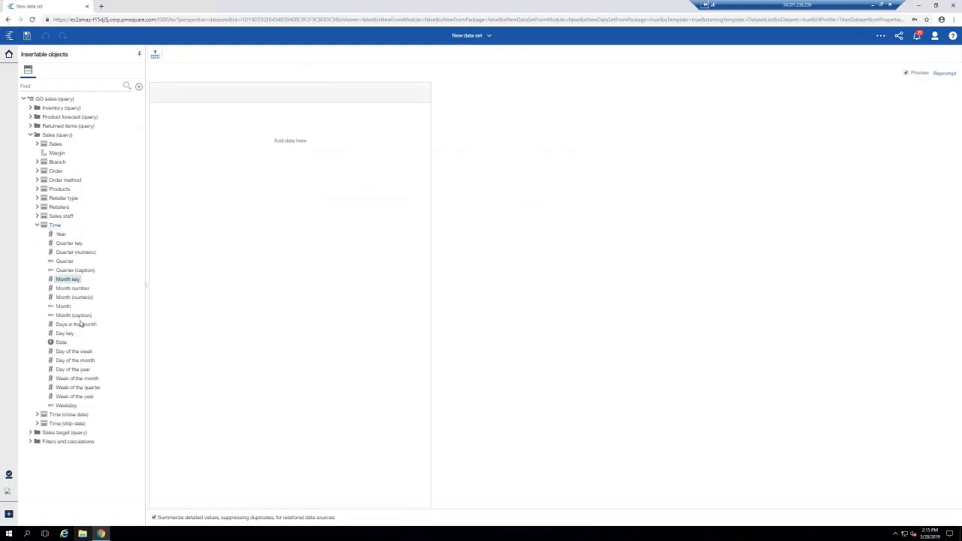
pyautogui.moveTo(61, 342); pyautogui.dragTo(206, 200)
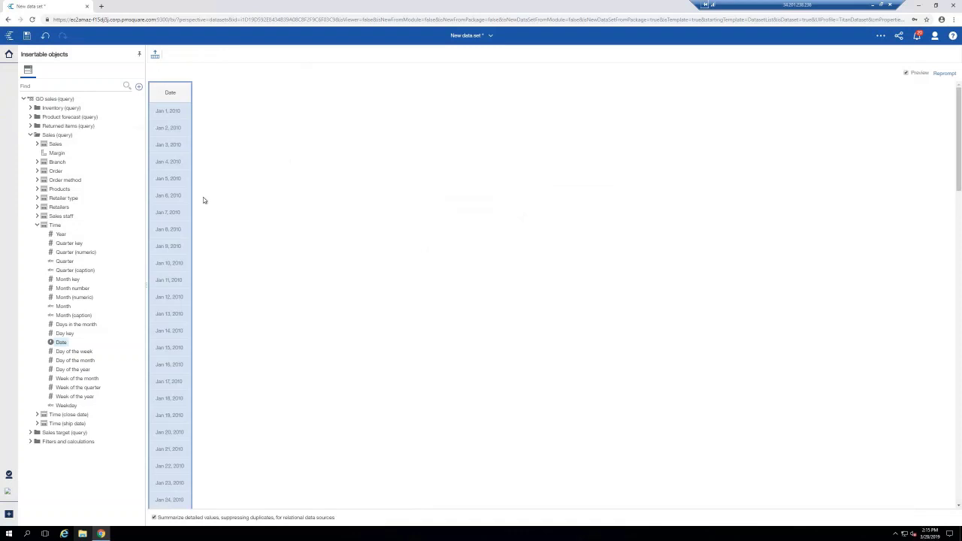
pyautogui.click(37, 207)
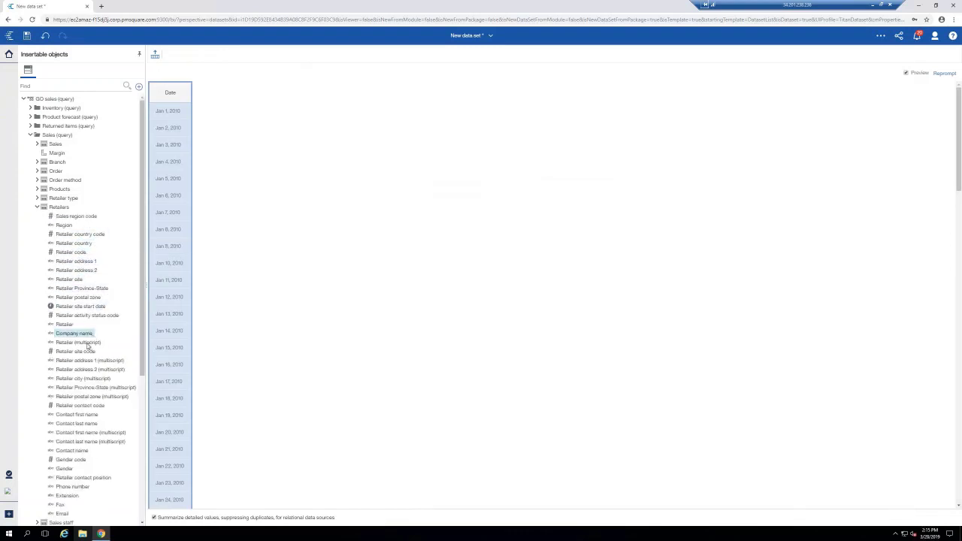
pyautogui.moveTo(84, 356); pyautogui.dragTo(168, 230)
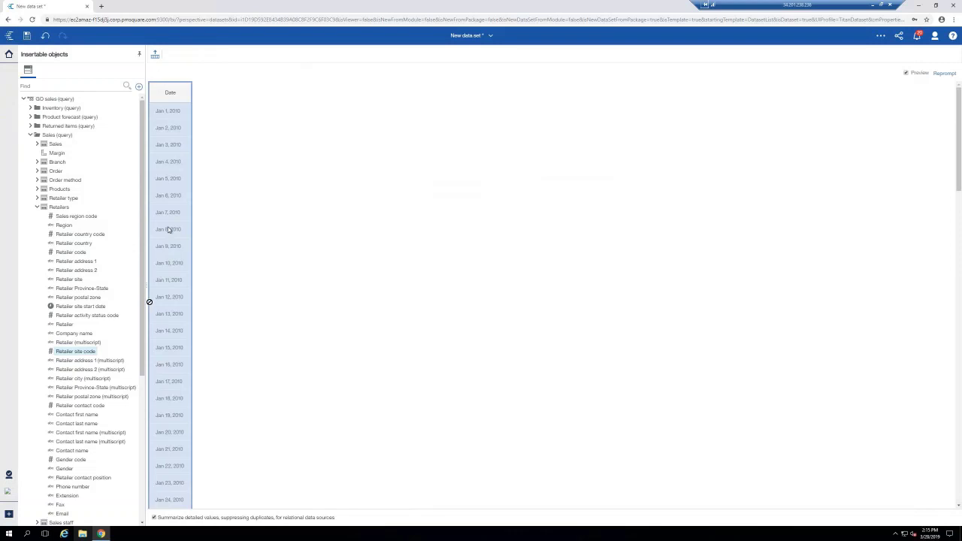
pyautogui.moveTo(169, 230); pyautogui.dragTo(181, 218)
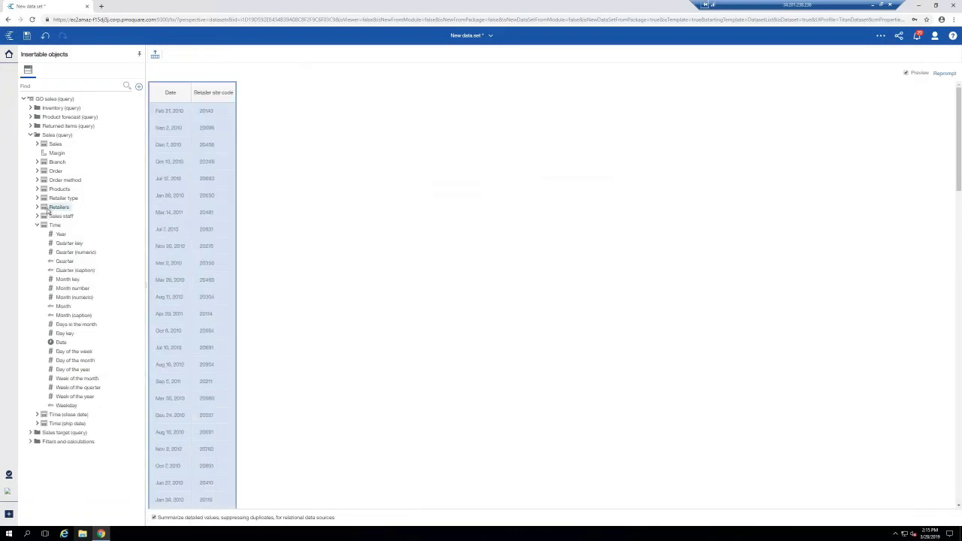
# Add Product from Products and the Sales measures from Quantity through Gross profit as further data set columns
pyautogui.click(37, 189)
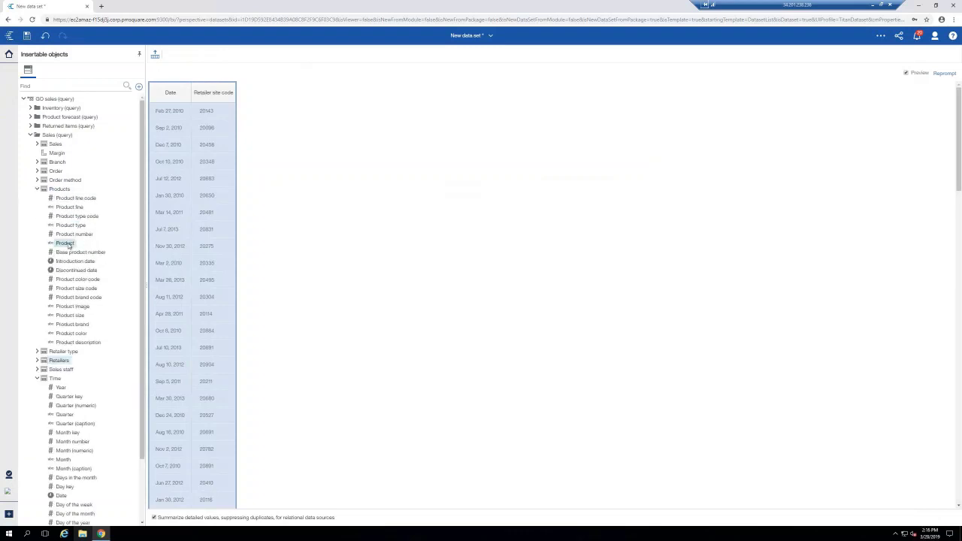
pyautogui.moveTo(65, 243); pyautogui.dragTo(227, 154)
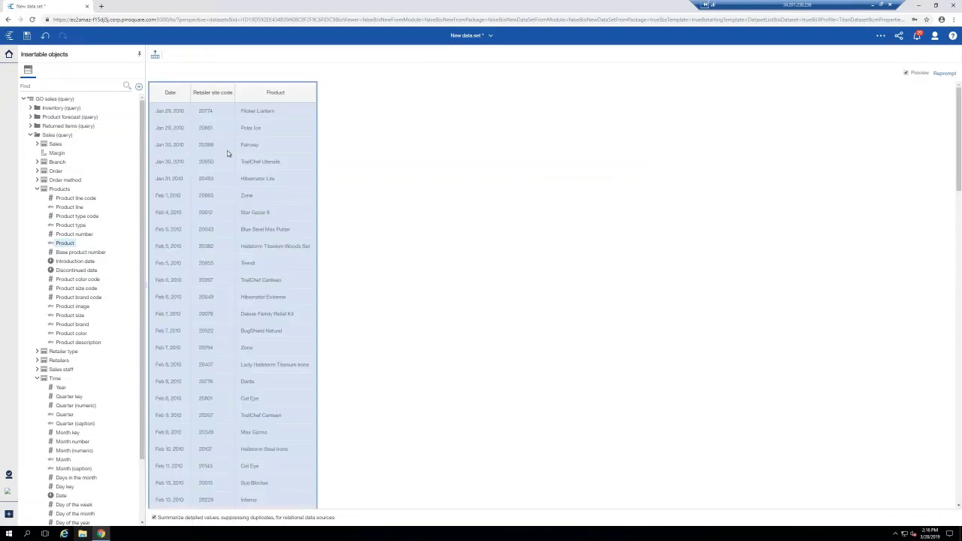
pyautogui.click(37, 143)
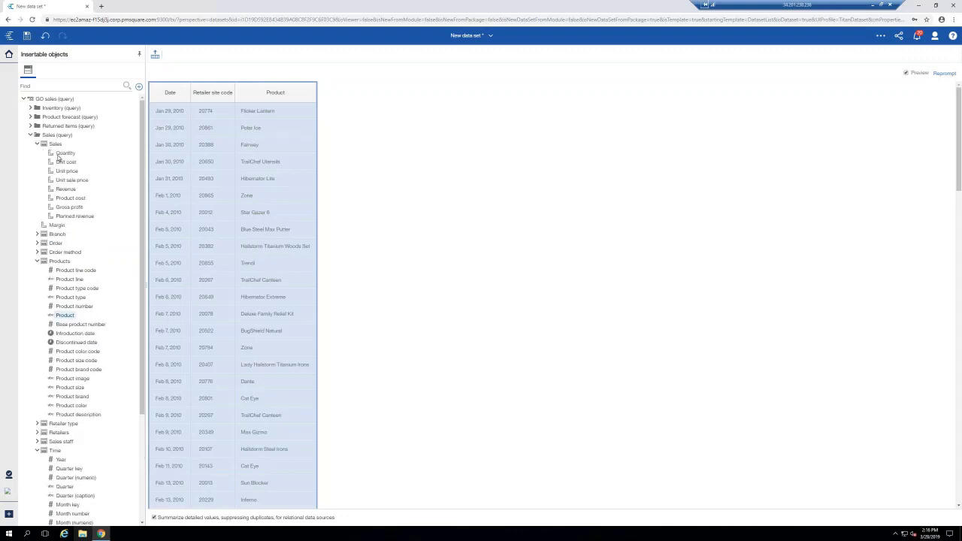
pyautogui.keyDown('shift'); pyautogui.click(69, 207); pyautogui.keyUp('shift')
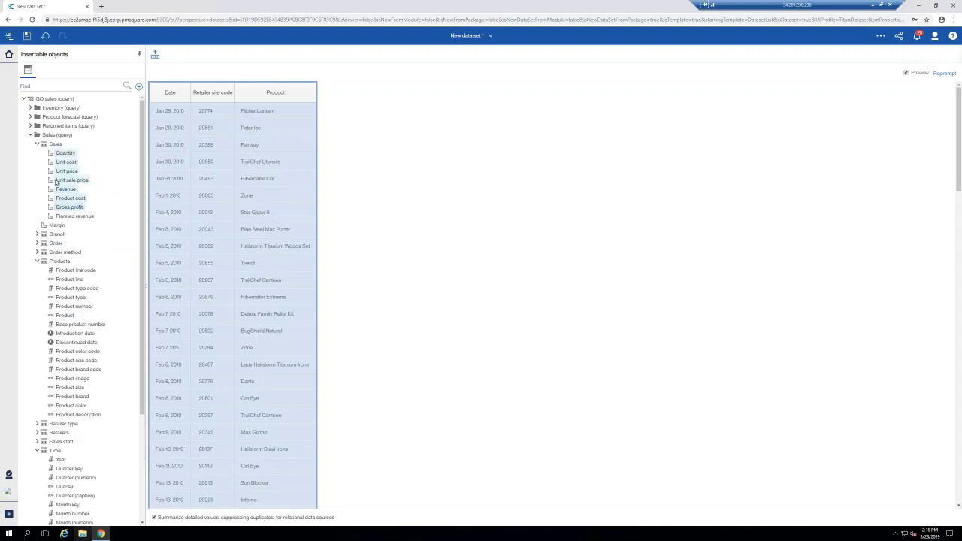
pyautogui.moveTo(69, 206); pyautogui.dragTo(298, 137)
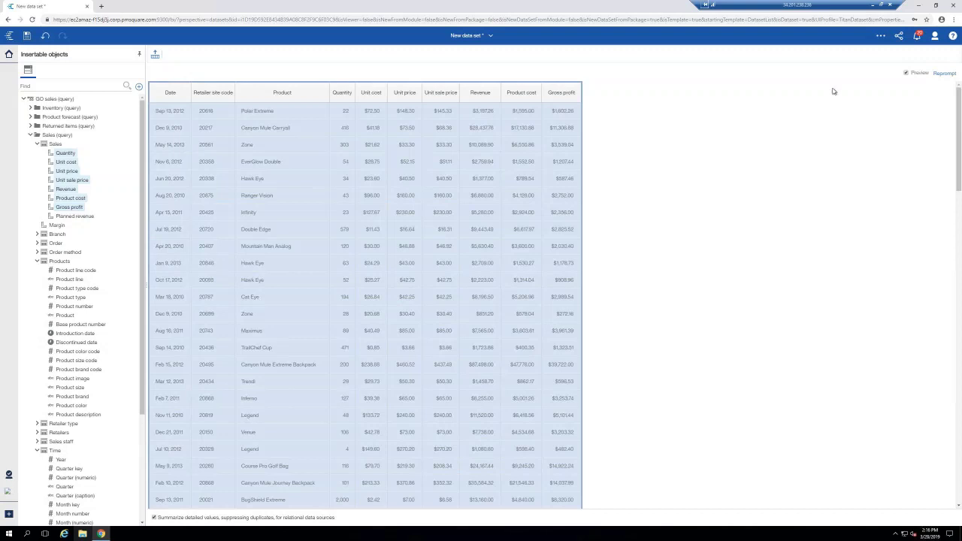
# Sort the data set by the Date column in ascending order
pyautogui.click(907, 73)
pyautogui.click(177, 116)
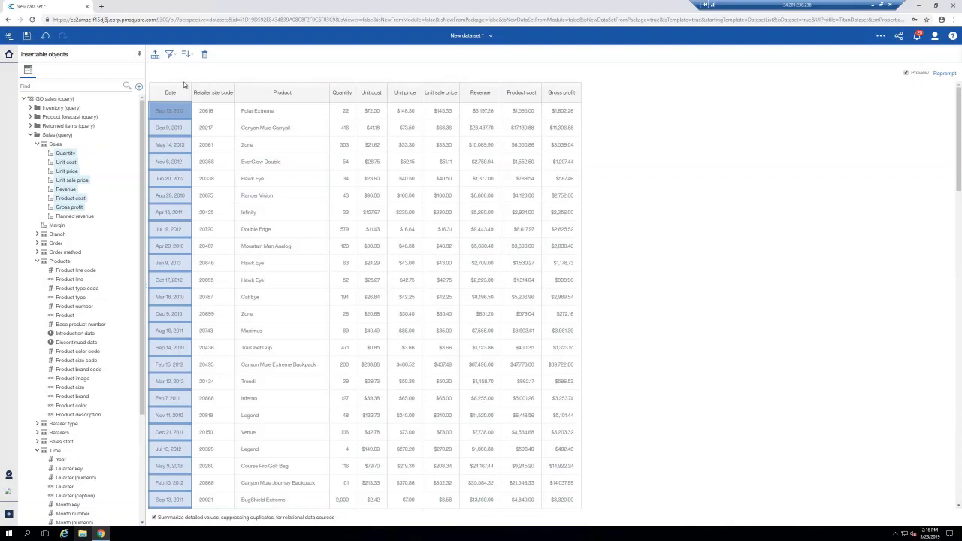
pyautogui.click(188, 57)
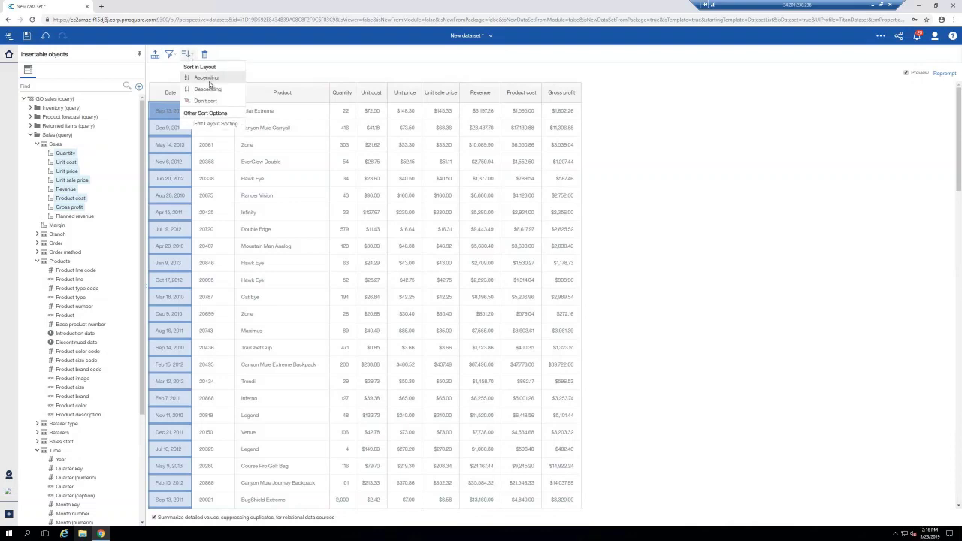
pyautogui.click(273, 74)
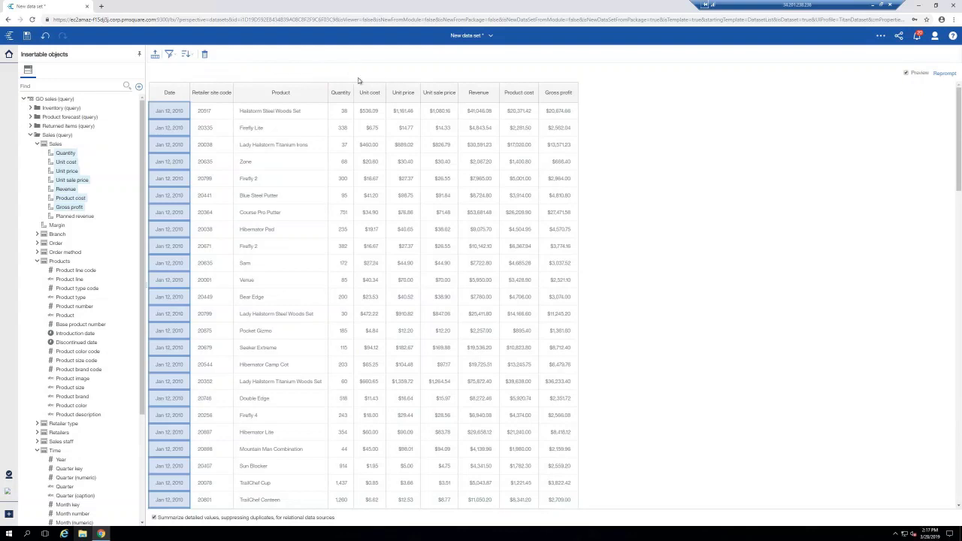
# View the data item expression of the Product column and close it without changes
pyautogui.click(305, 96)
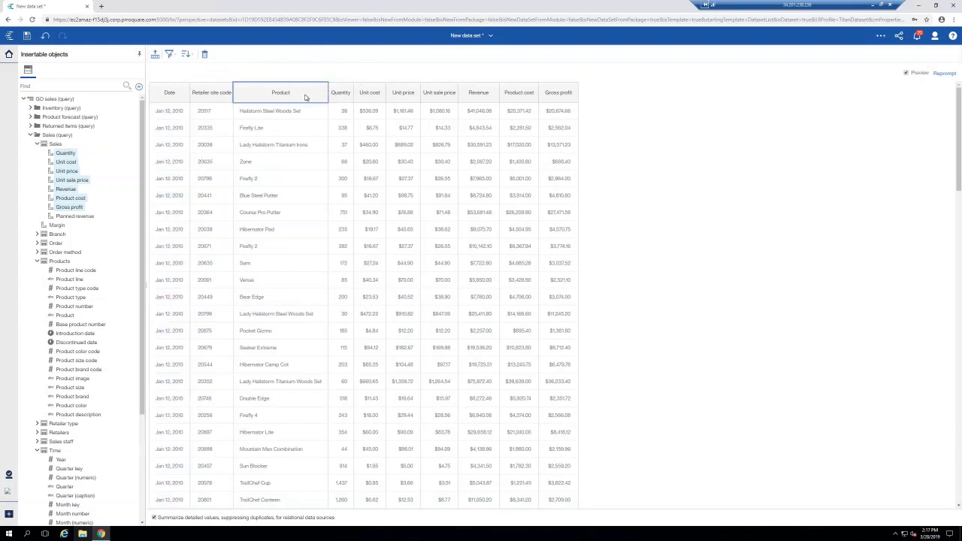
pyautogui.doubleClick(306, 96)
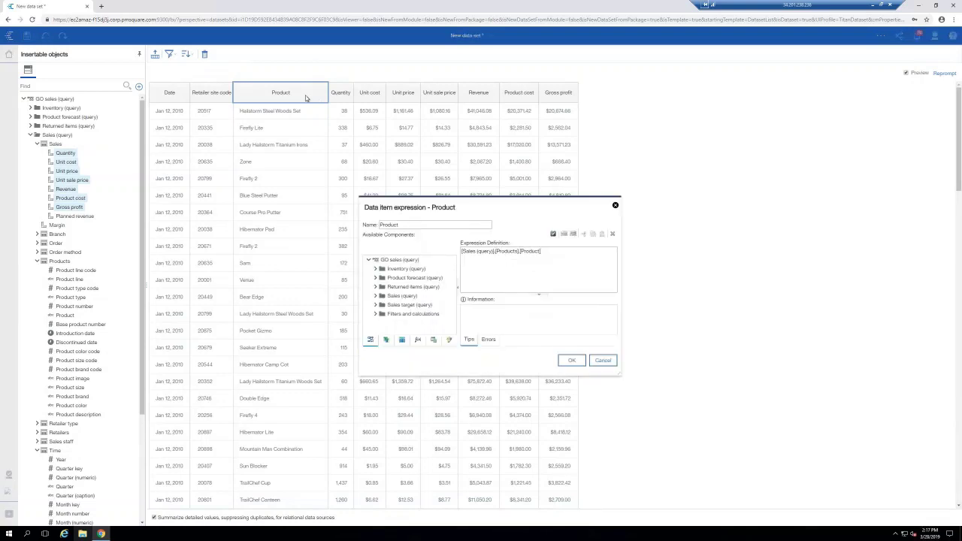
pyautogui.click(603, 360)
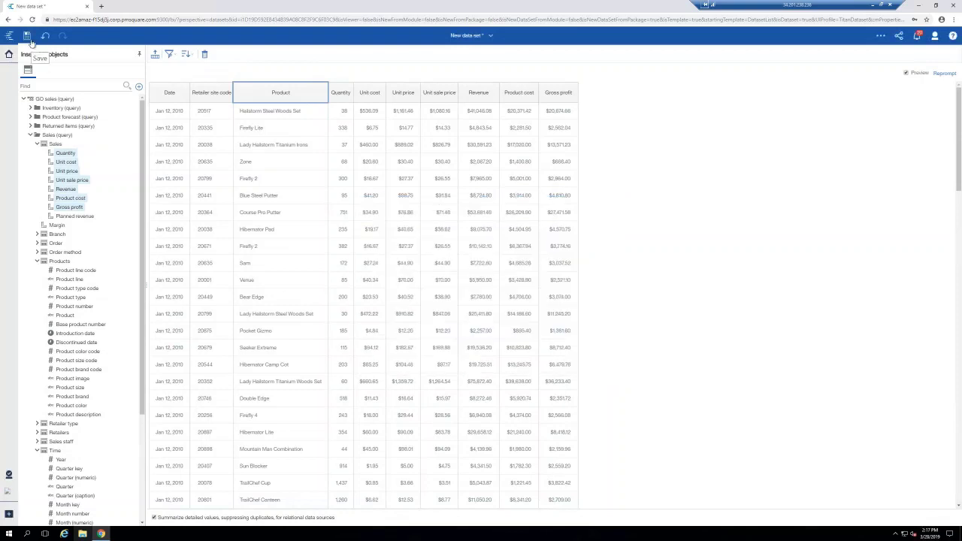
# Start saving the data set under a new name and create a folder named "Data modules webinar" in Team content > Demo Assets
pyautogui.click(28, 38)
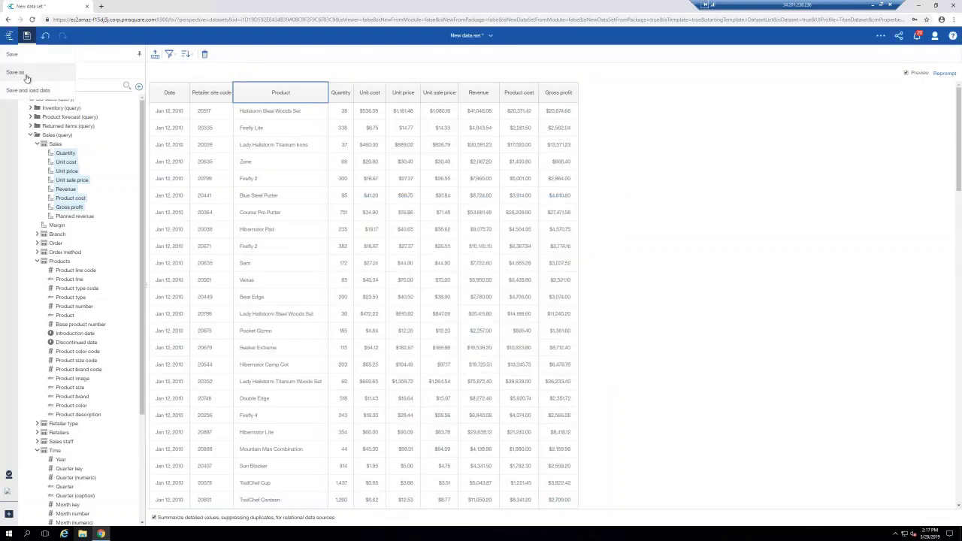
pyautogui.click(26, 78)
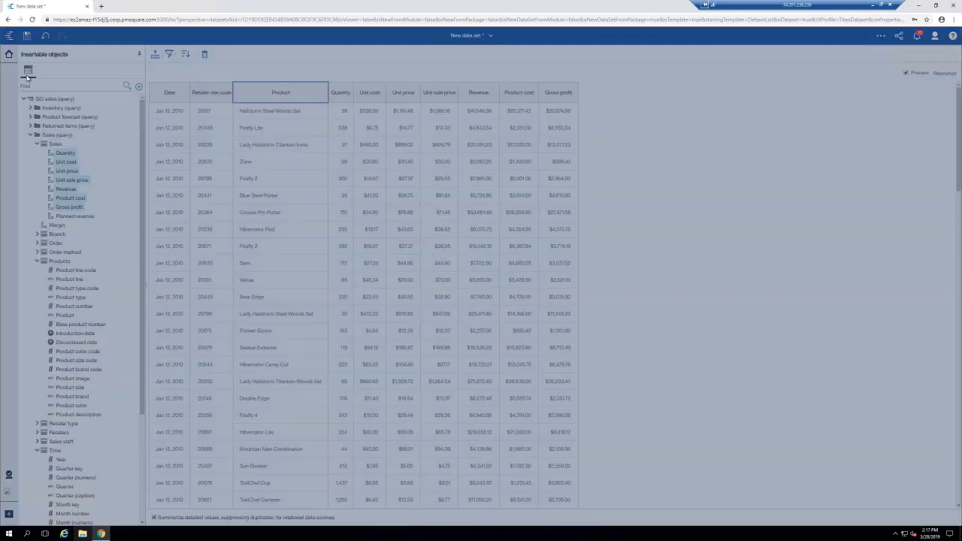
pyautogui.click(407, 224)
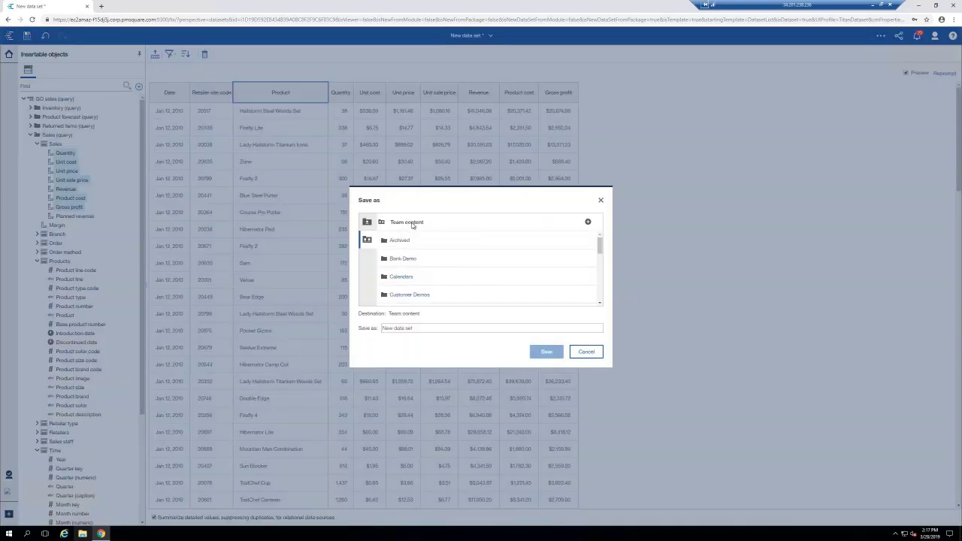
pyautogui.scroll(-3, 432, 263)
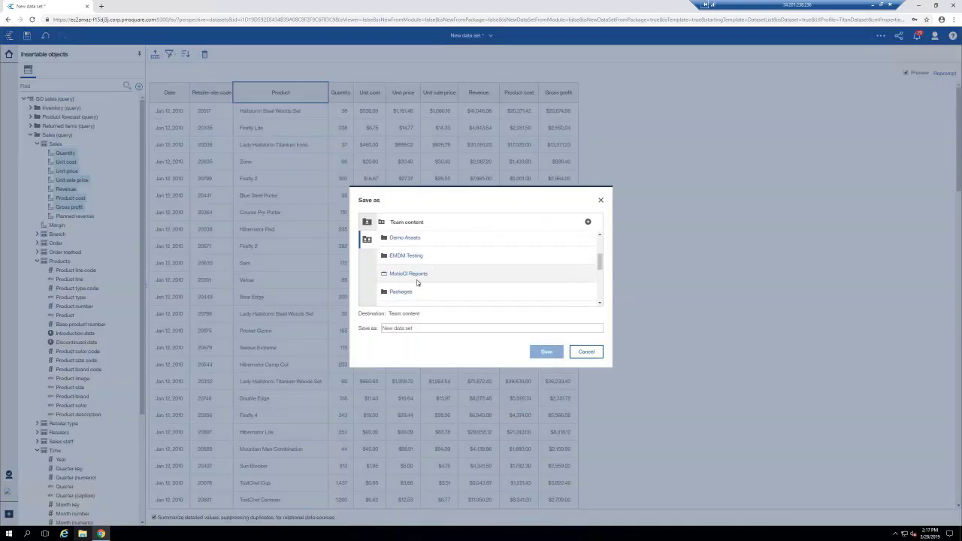
pyautogui.scroll(2, 416, 280)
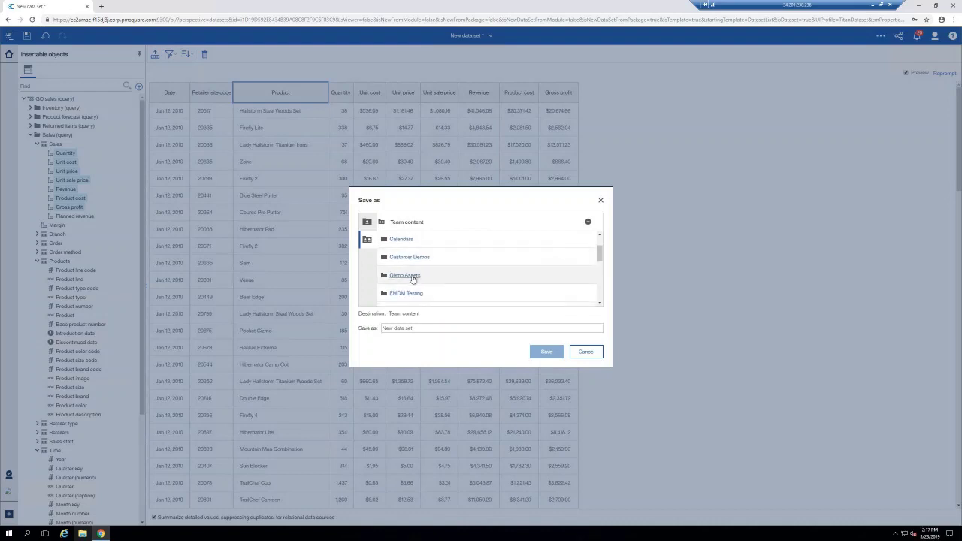
pyautogui.click(406, 276)
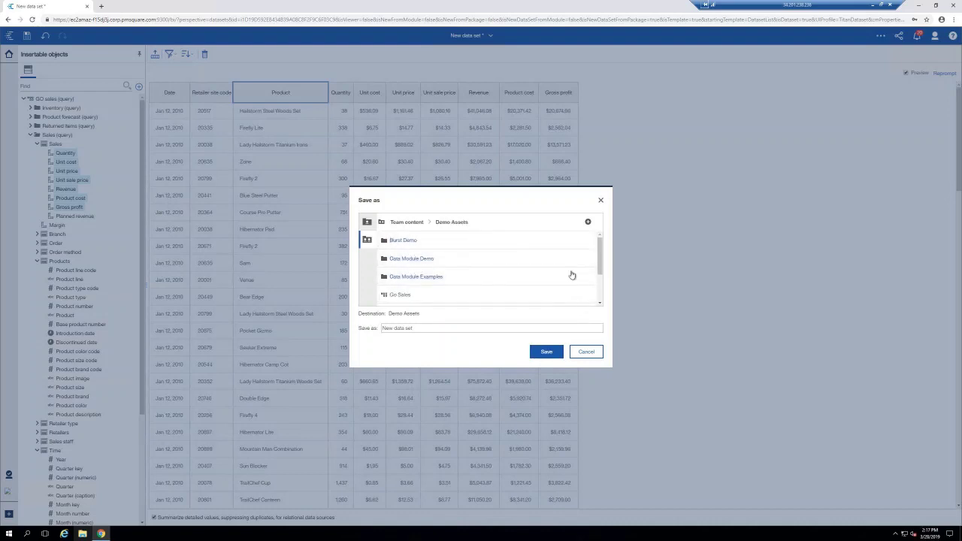
pyautogui.click(588, 222)
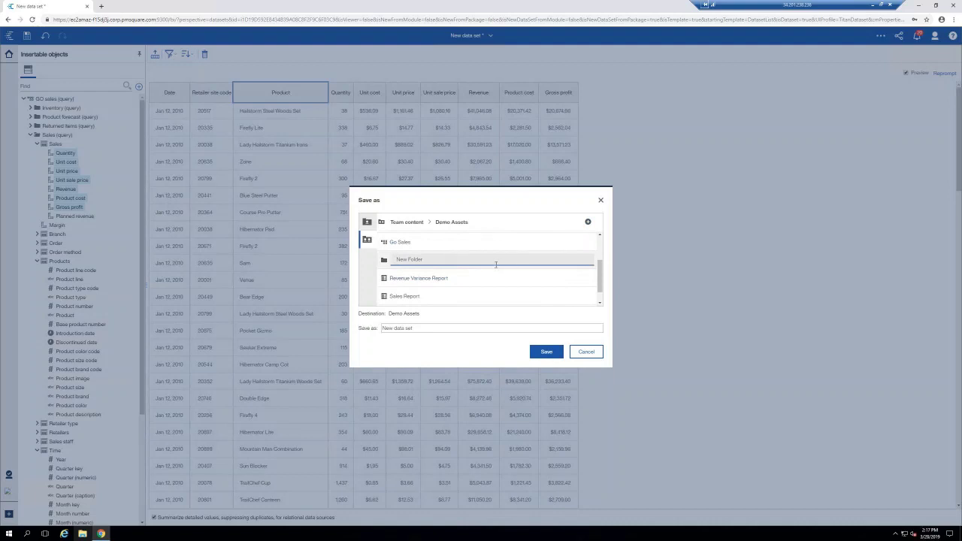
pyautogui.write('Data modules')
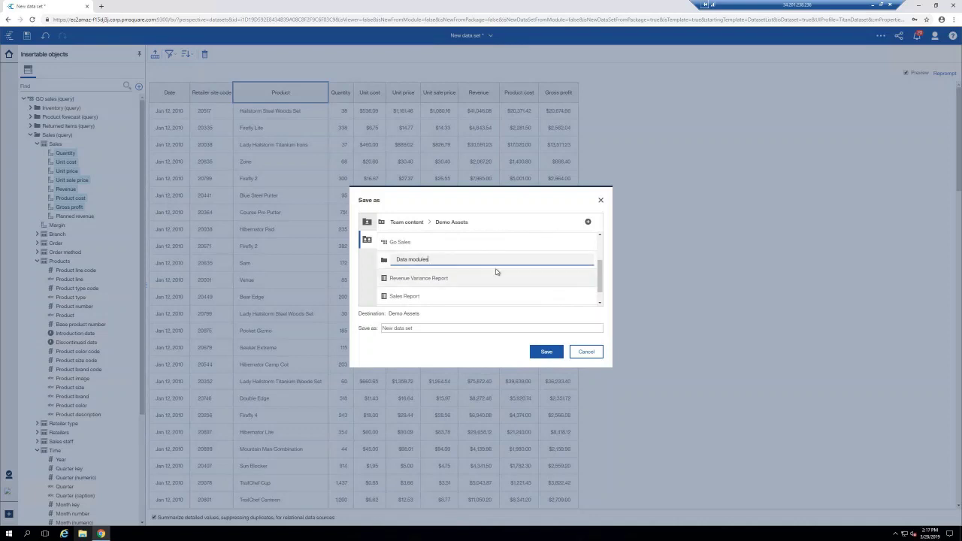
pyautogui.write(' webinar')
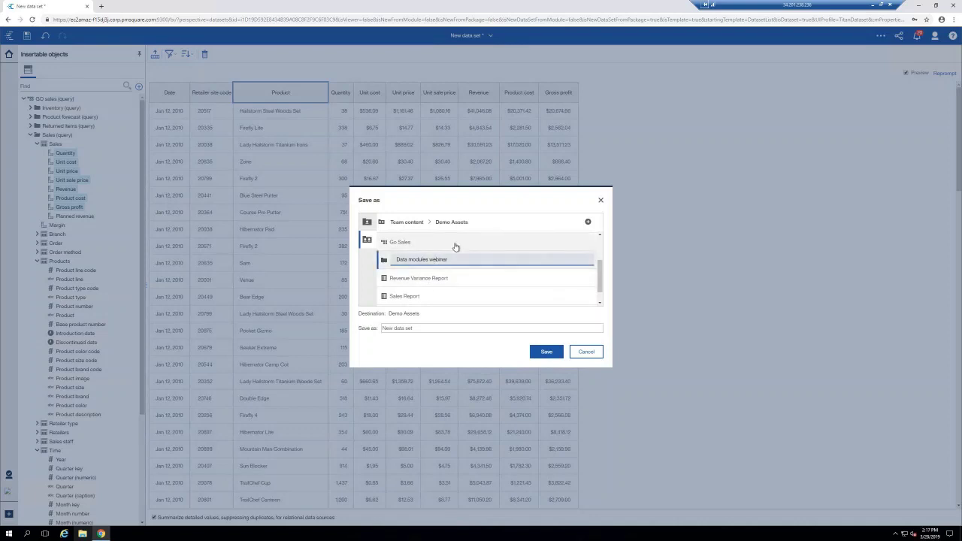
pyautogui.press('Return')
# Save the data set as "Sales Data" in the Data modules webinar folder
pyautogui.click(436, 260)
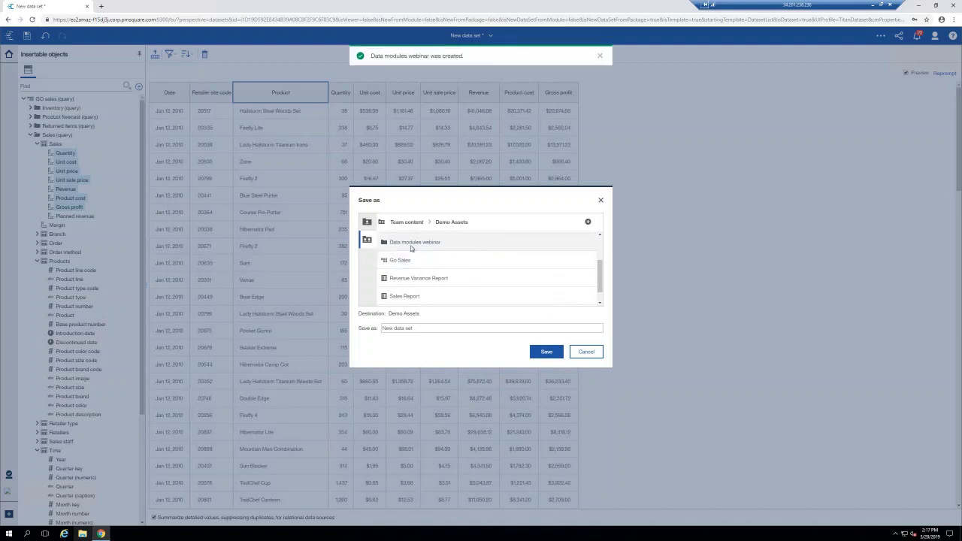
pyautogui.moveTo(415, 328); pyautogui.dragTo(379, 334)
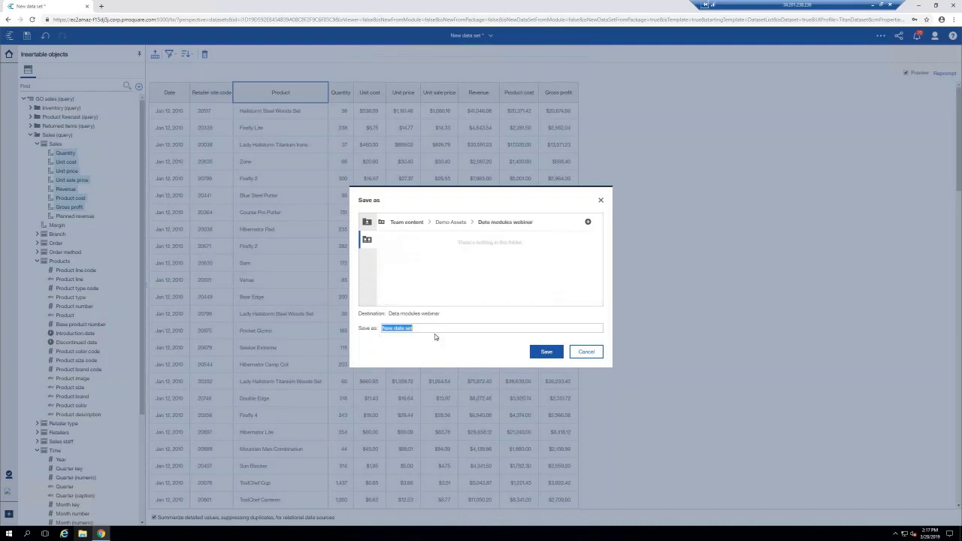
pyautogui.write('Sales Data')
pyautogui.click(545, 347)
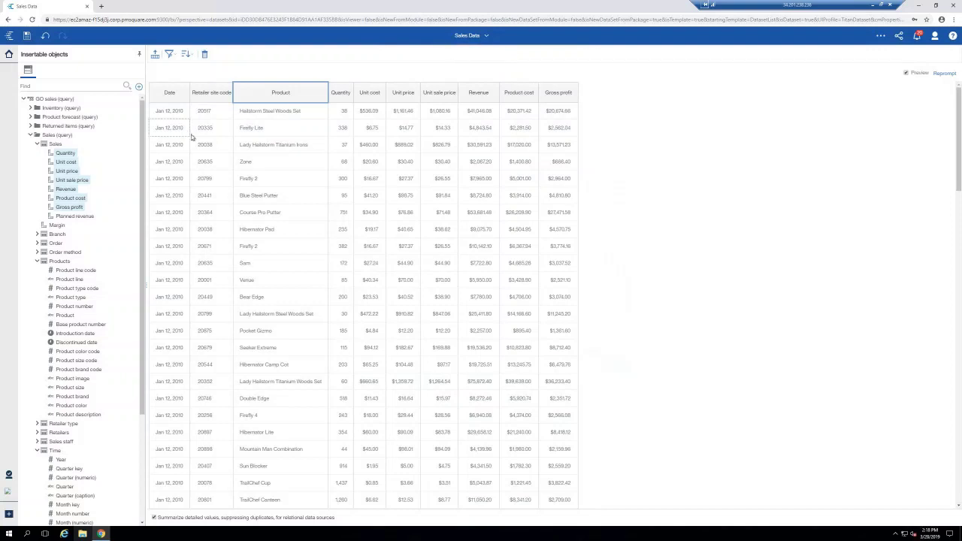
# Return to the Welcome page, locate Sales Data in Team content > Demo Assets > Data modules webinar, and refresh the data set
pyautogui.click(467, 38)
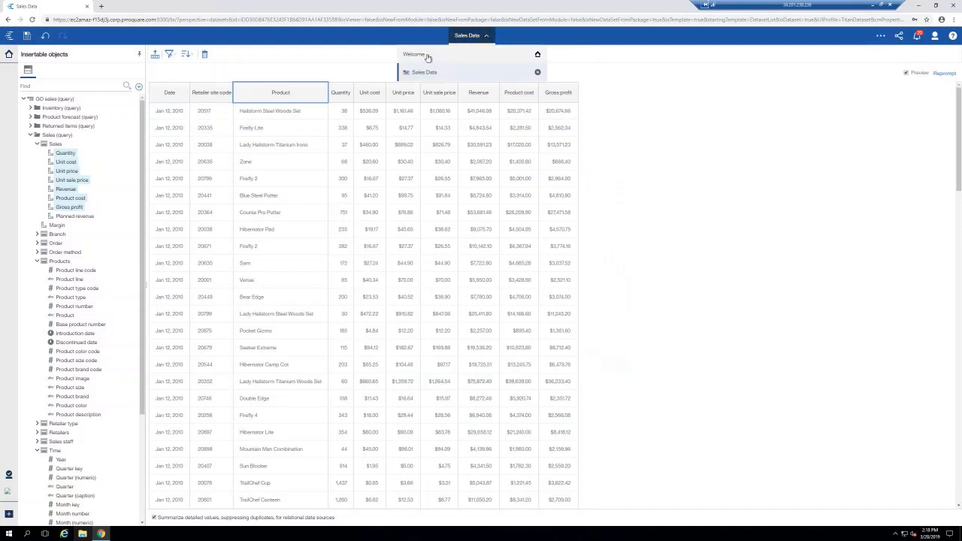
pyautogui.click(428, 56)
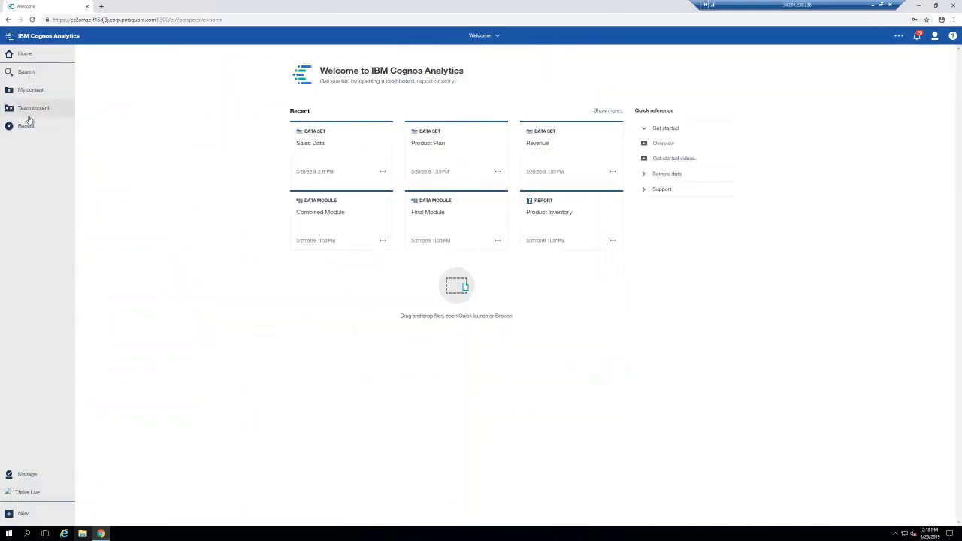
pyautogui.click(28, 118)
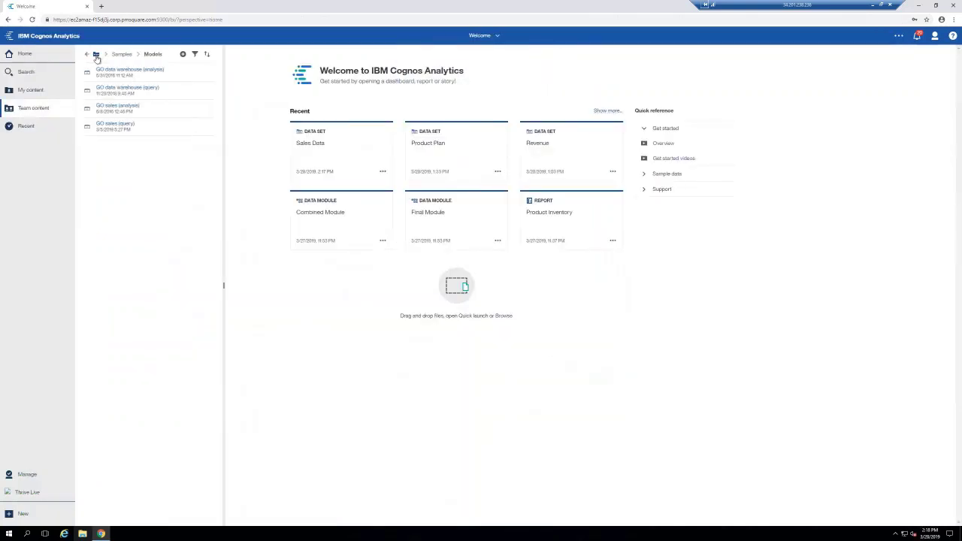
pyautogui.click(97, 57)
pyautogui.click(83, 84)
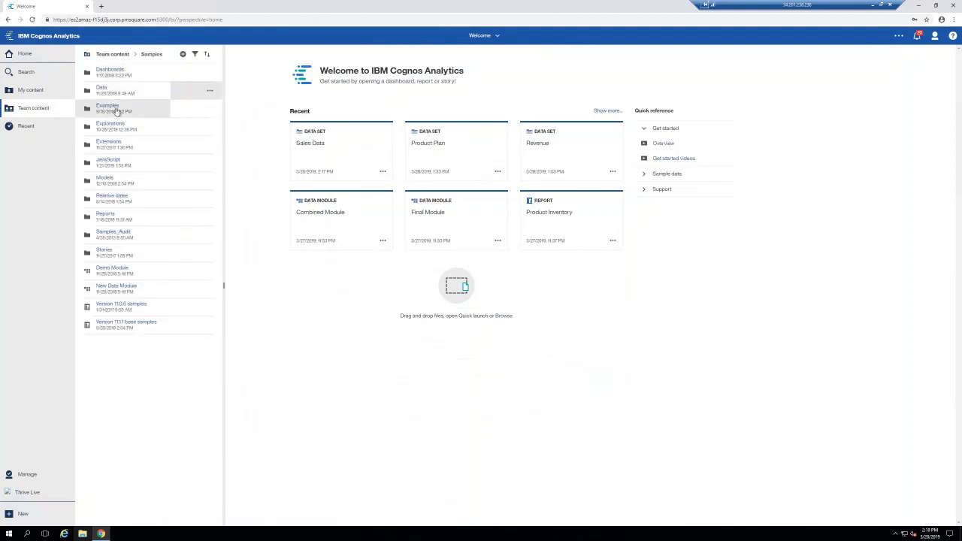
pyautogui.click(105, 58)
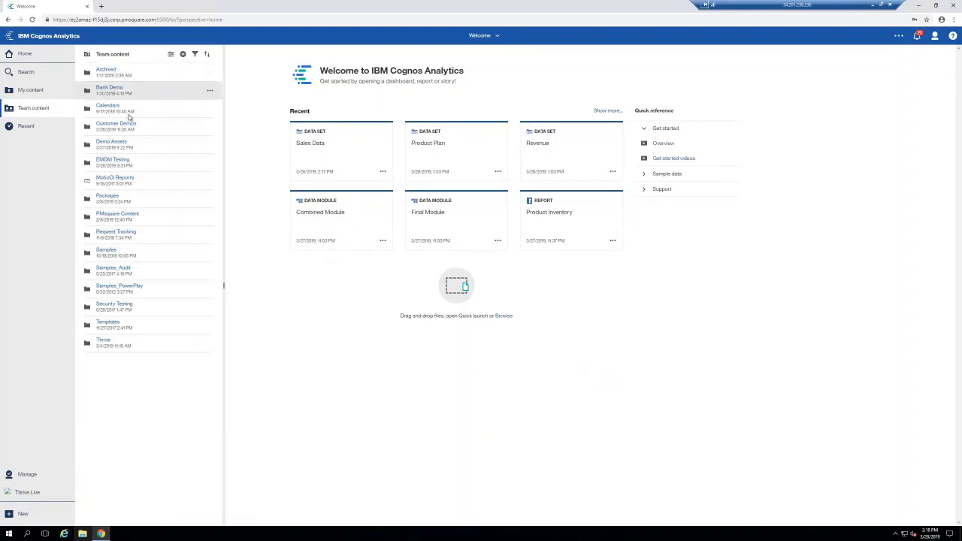
pyautogui.click(122, 145)
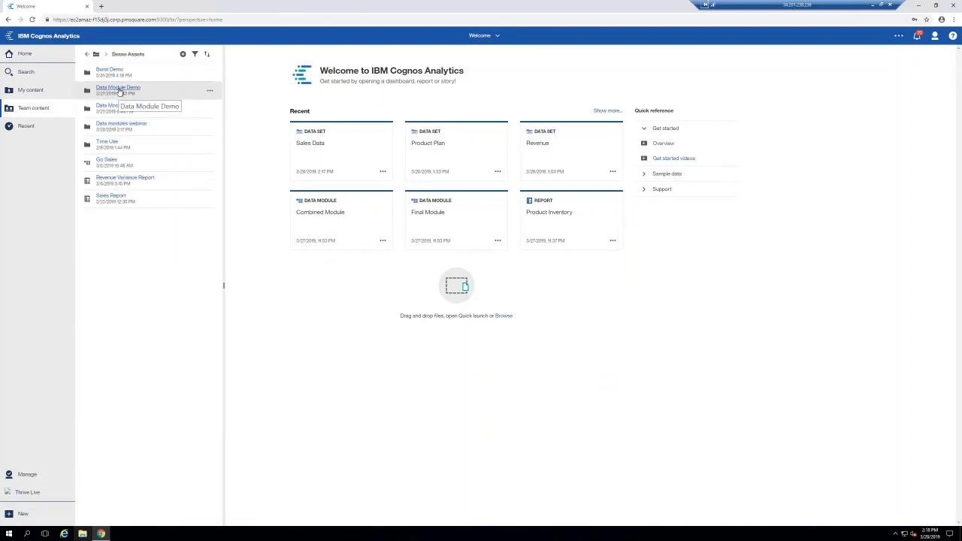
pyautogui.click(127, 123)
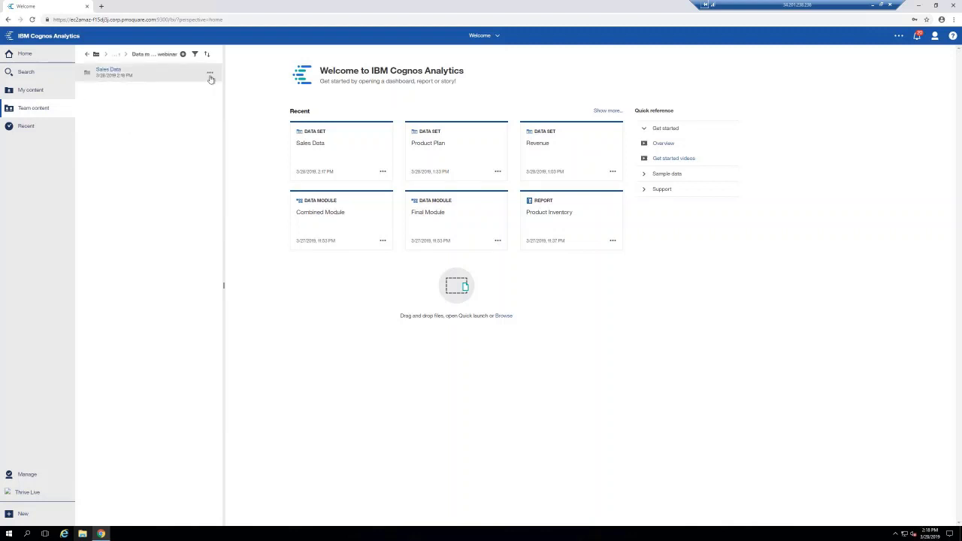
pyautogui.click(210, 72)
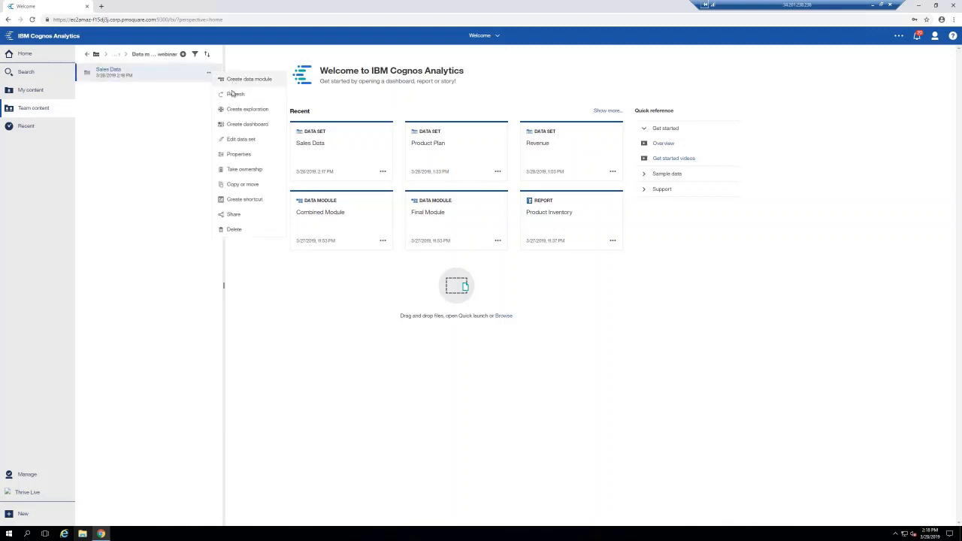
pyautogui.click(239, 95)
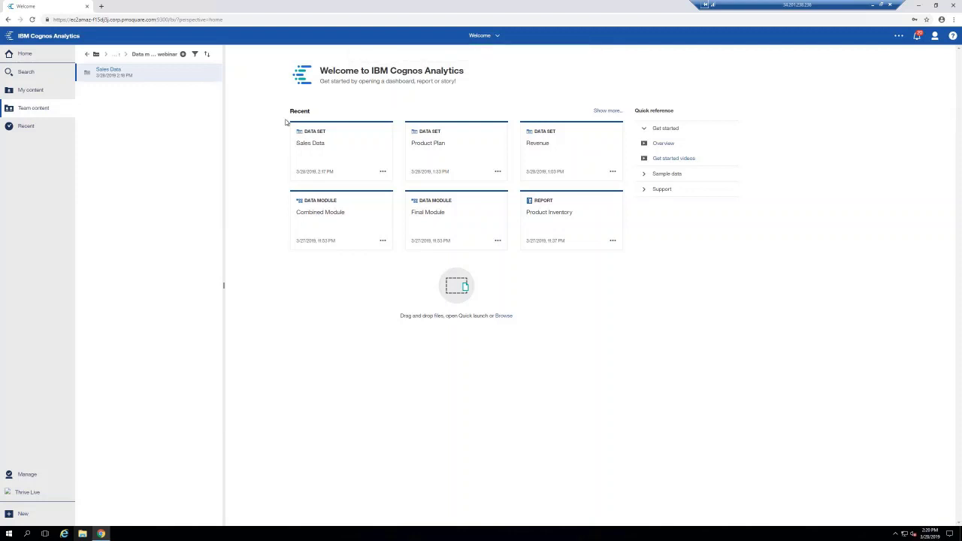
# Examine the advanced properties and scheduling options of the Sales Data data set without creating a schedule
pyautogui.click(211, 75)
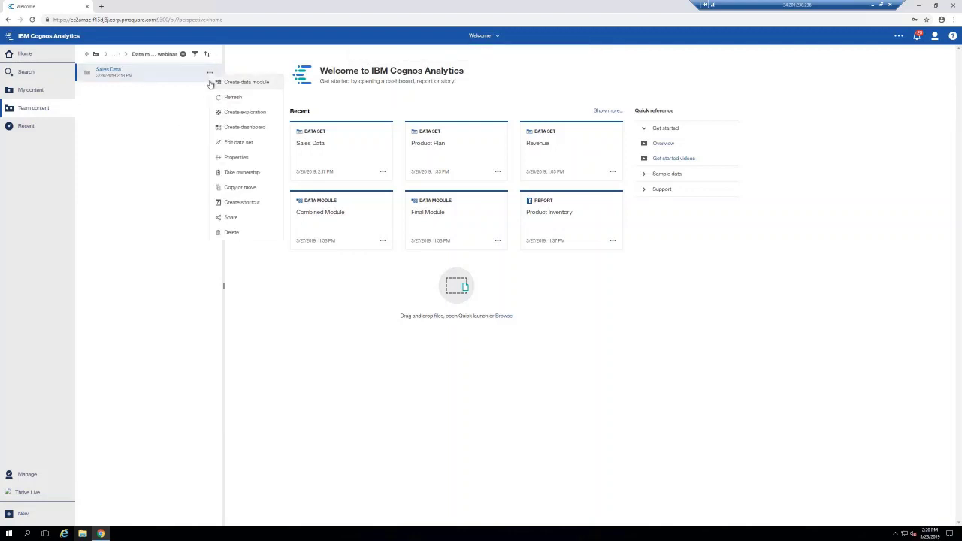
pyautogui.click(234, 156)
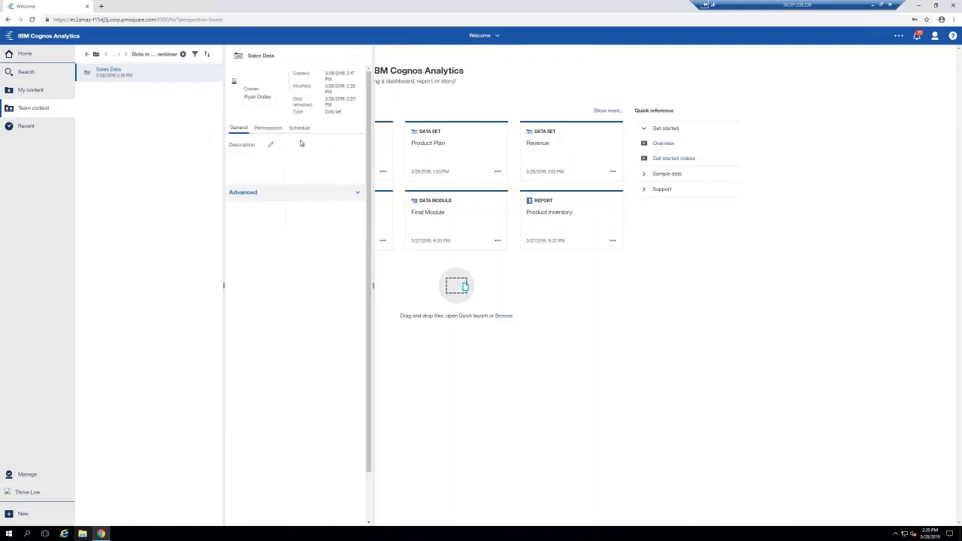
pyautogui.click(255, 201)
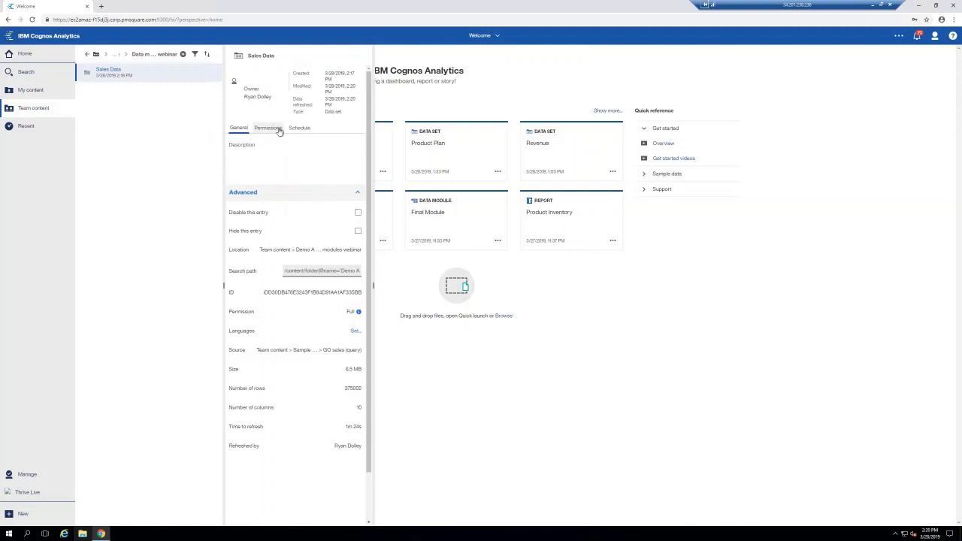
pyautogui.click(307, 129)
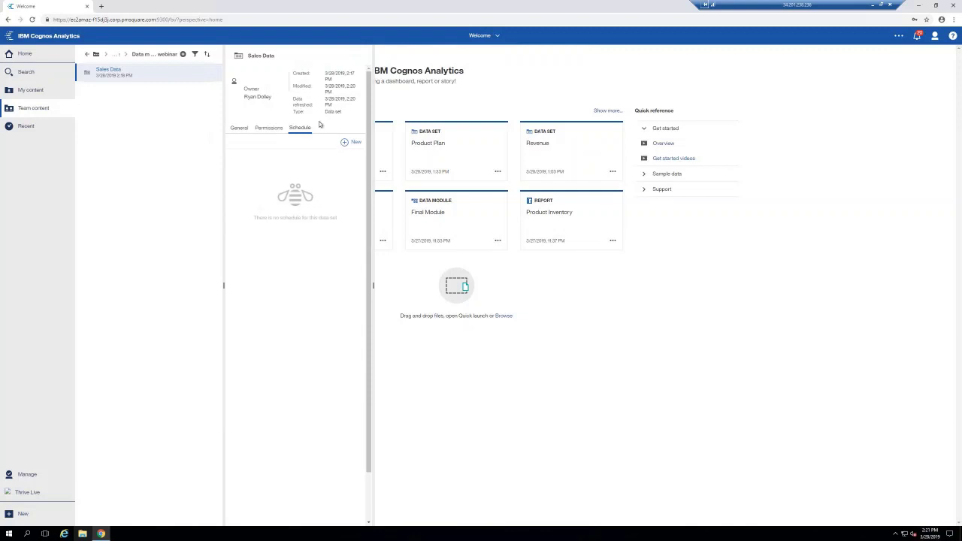
pyautogui.click(344, 142)
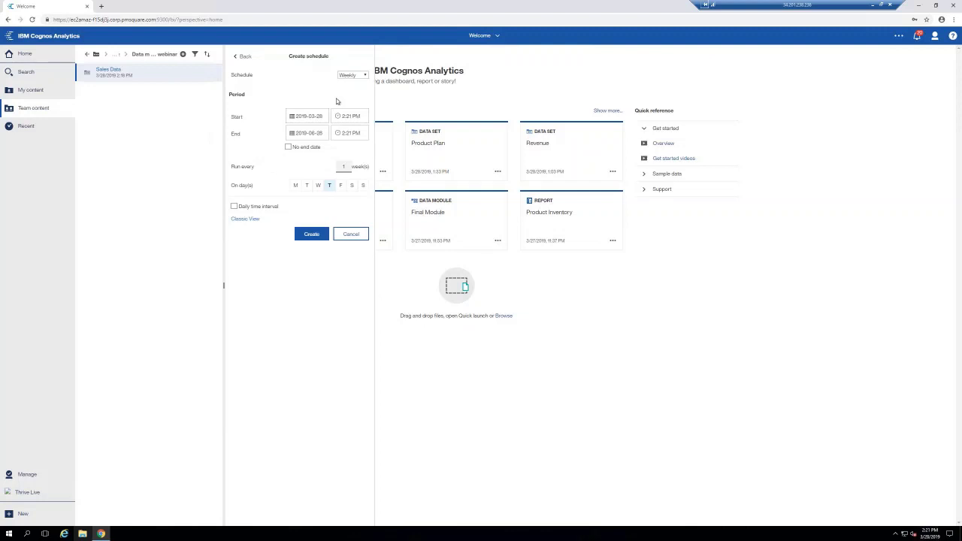
pyautogui.click(348, 235)
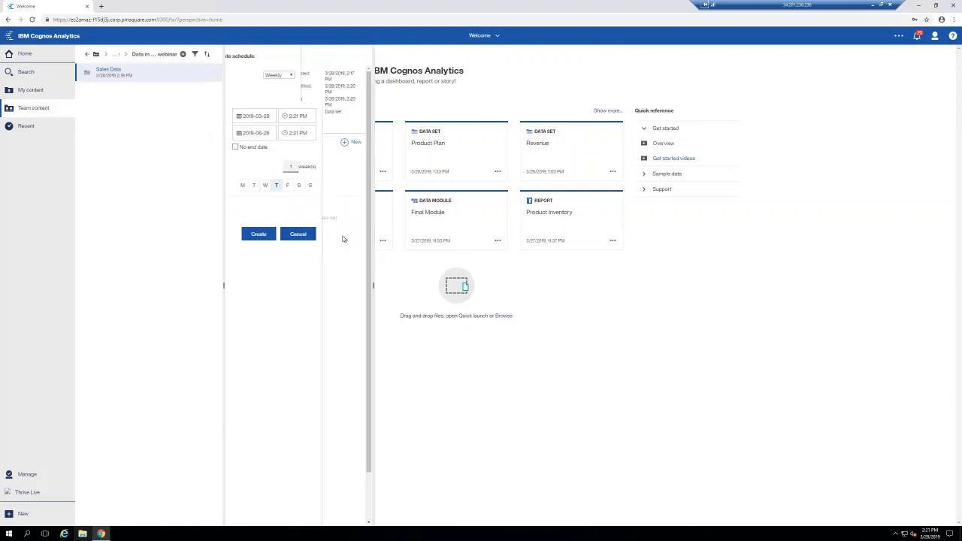
# Create a dashboard from Sales Data with the blank tabbed template and add a visualization of Revenue by Date to the canvas
pyautogui.click(210, 72)
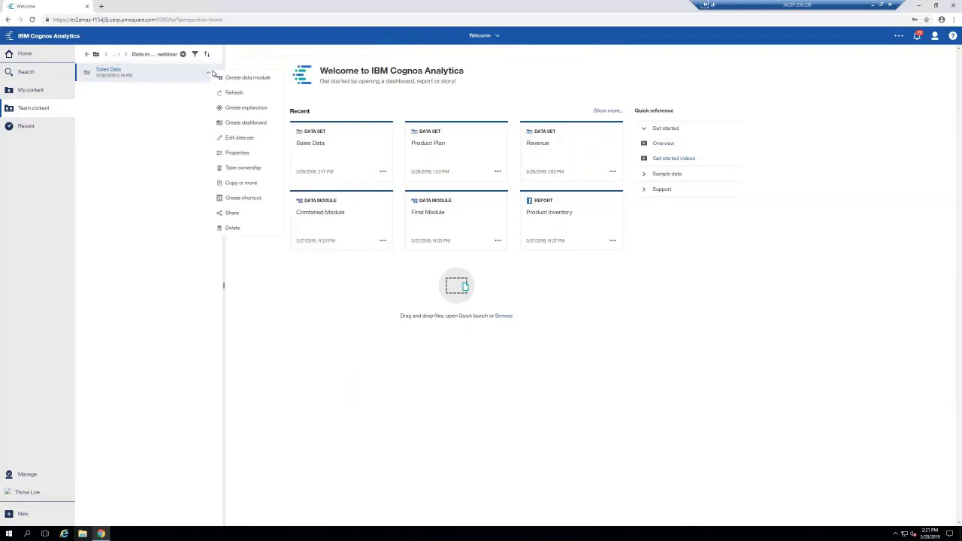
pyautogui.click(241, 124)
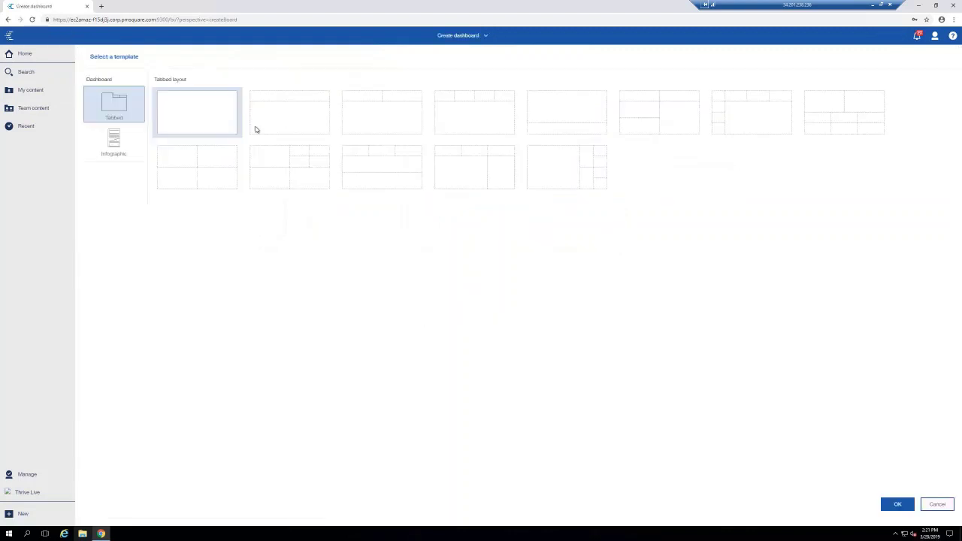
pyautogui.click(898, 504)
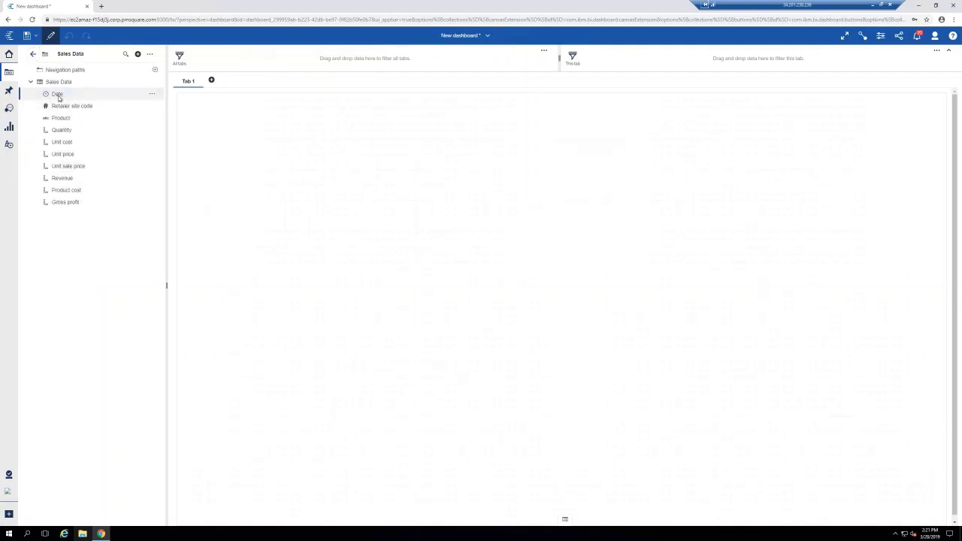
pyautogui.keyDown('ctrl'); pyautogui.click(71, 179); pyautogui.keyUp('ctrl')
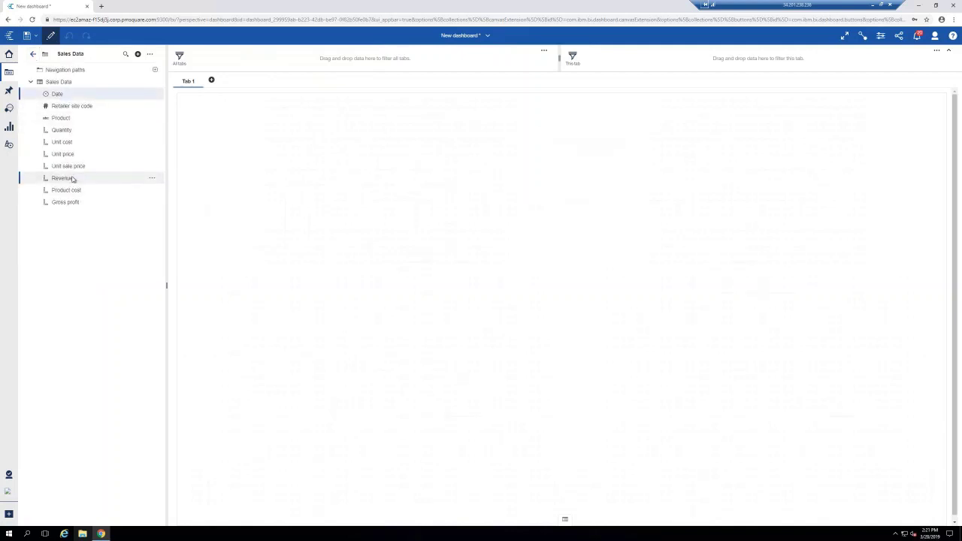
pyautogui.moveTo(71, 179); pyautogui.dragTo(427, 198)
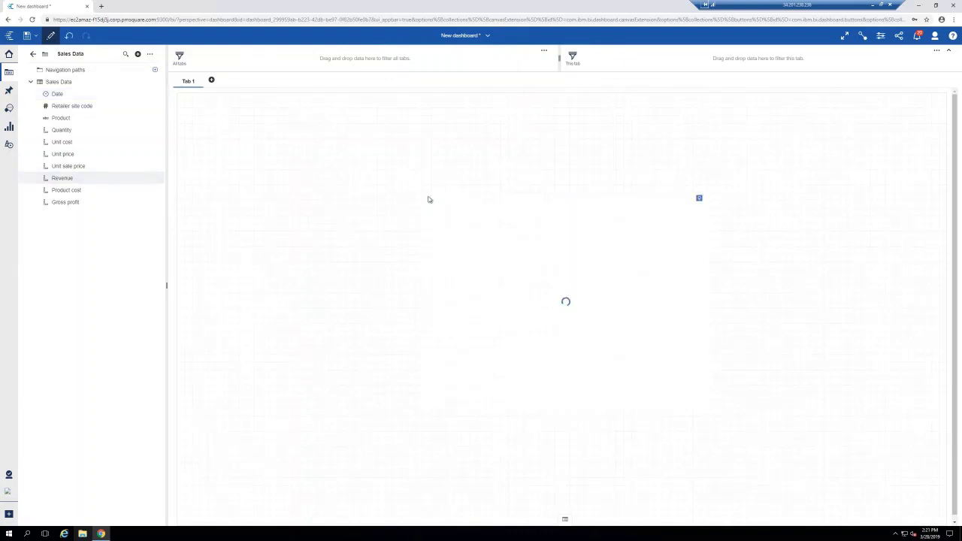
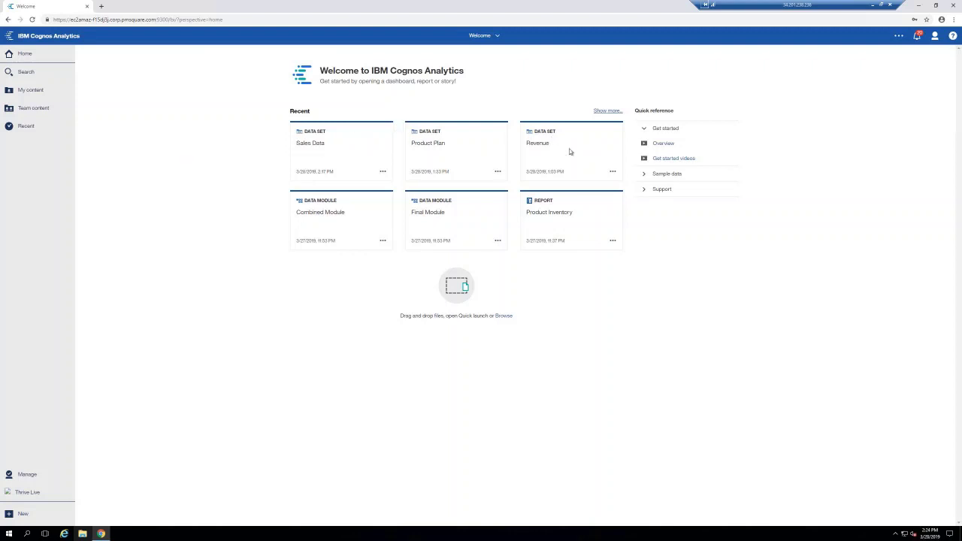
# Create a data module from the Revenue data set and split its Date column into Year, Month, Day and Day of the week
pyautogui.click(613, 173)
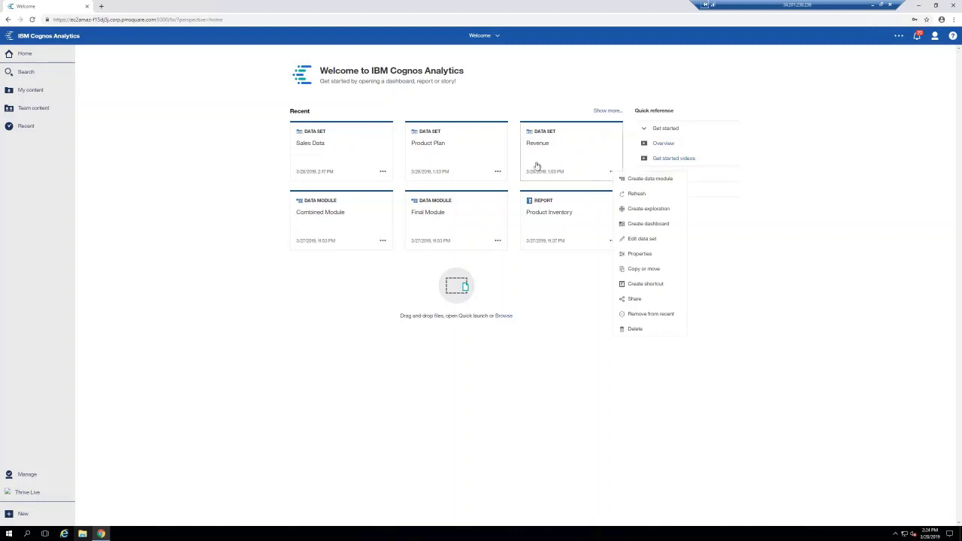
pyautogui.click(635, 179)
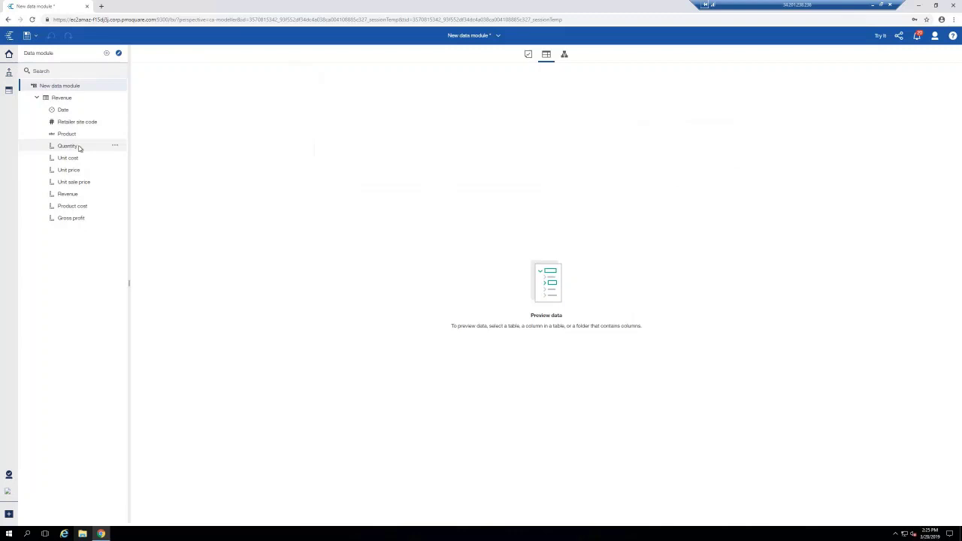
pyautogui.click(114, 110)
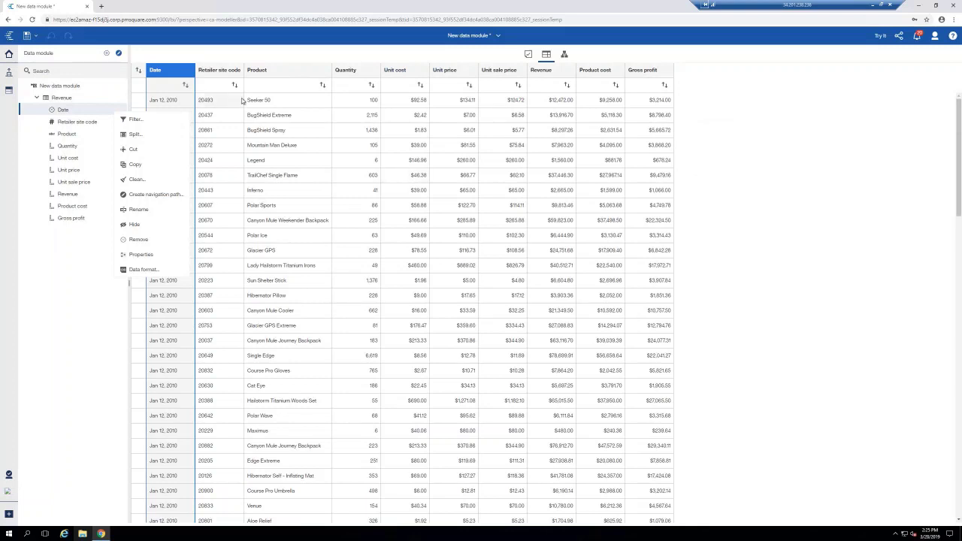
pyautogui.click(135, 135)
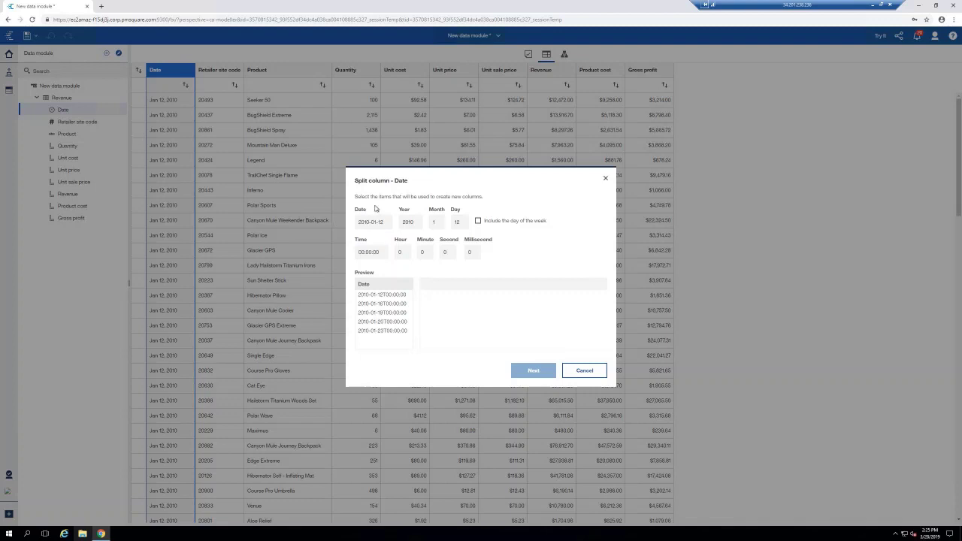
pyautogui.click(410, 223)
pyautogui.click(442, 222)
pyautogui.click(458, 222)
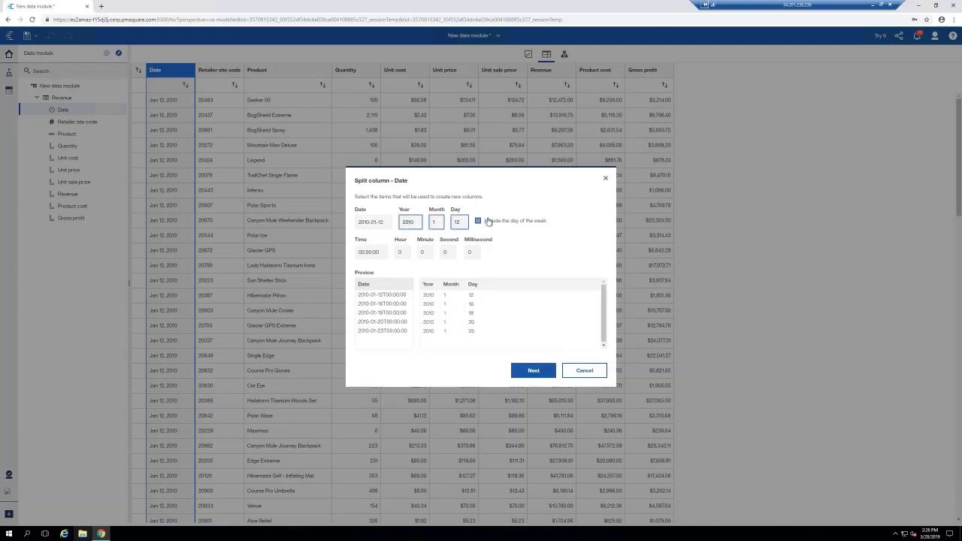
pyautogui.click(488, 221)
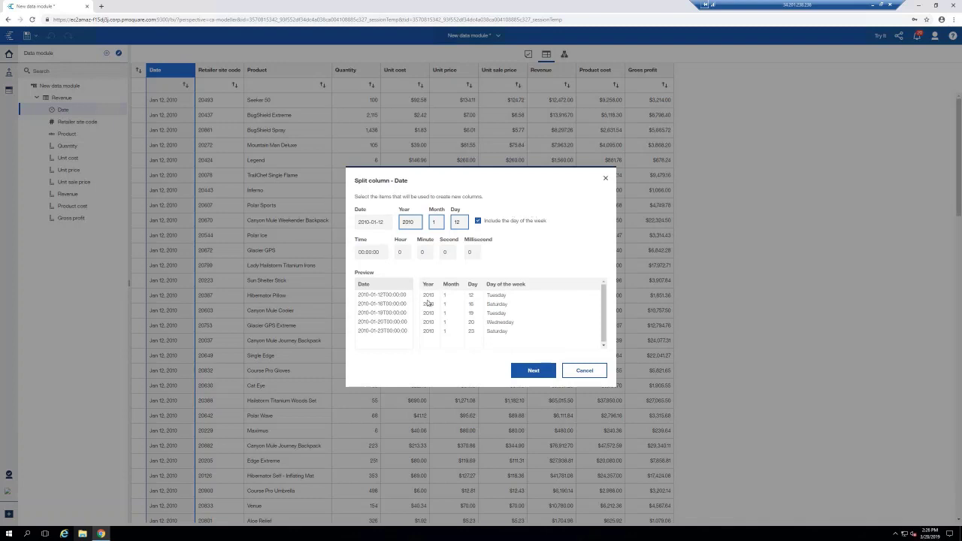
pyautogui.click(533, 373)
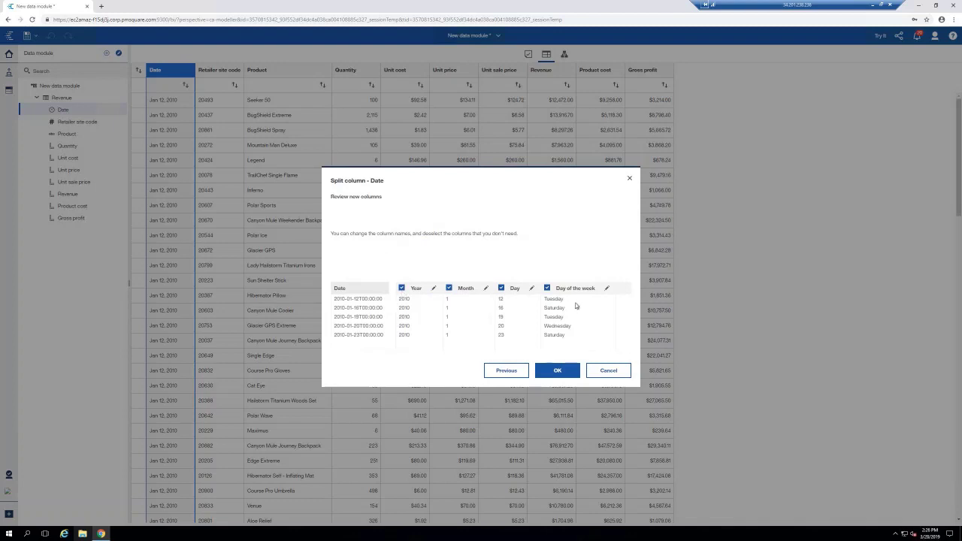
pyautogui.click(553, 376)
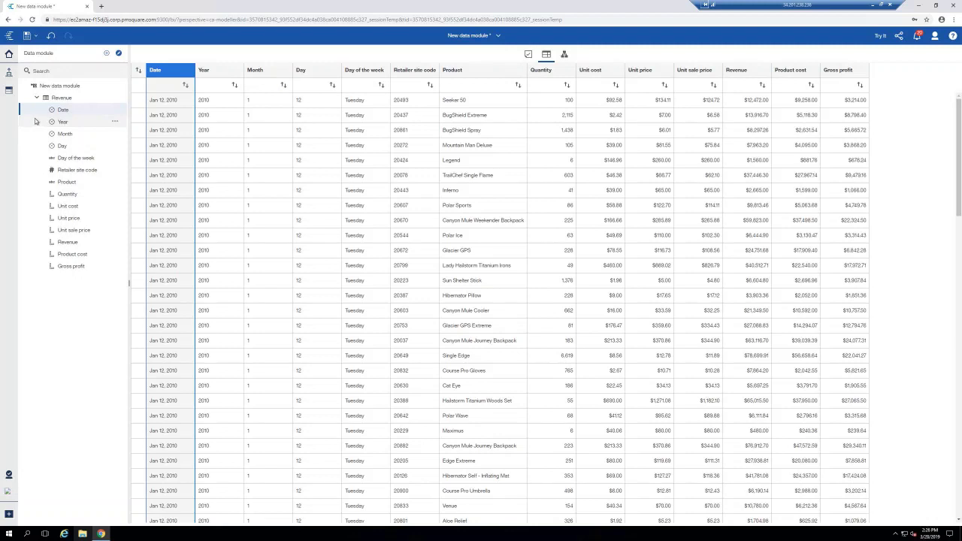
# Add the Fiscal calendar module from Team content > Calendars as a new source of the data module
pyautogui.click(107, 56)
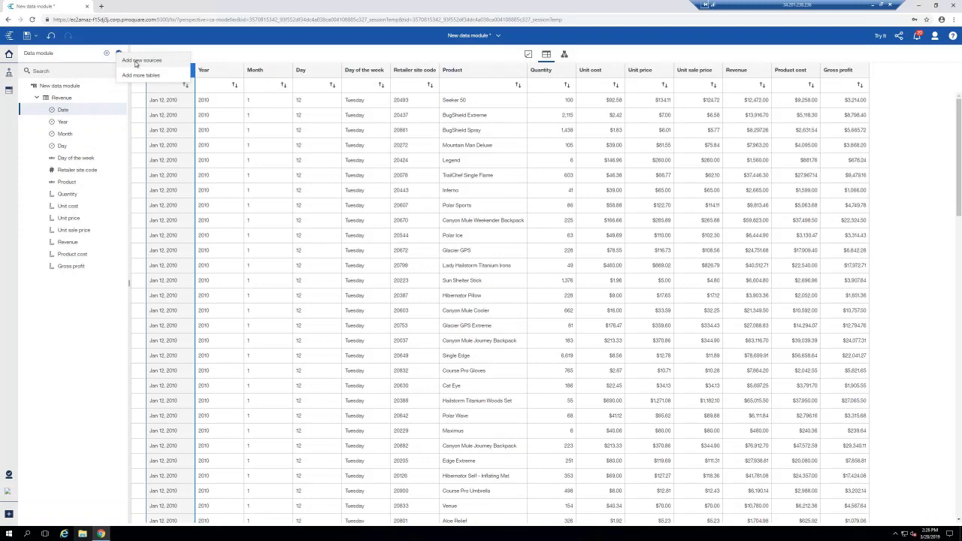
pyautogui.click(137, 63)
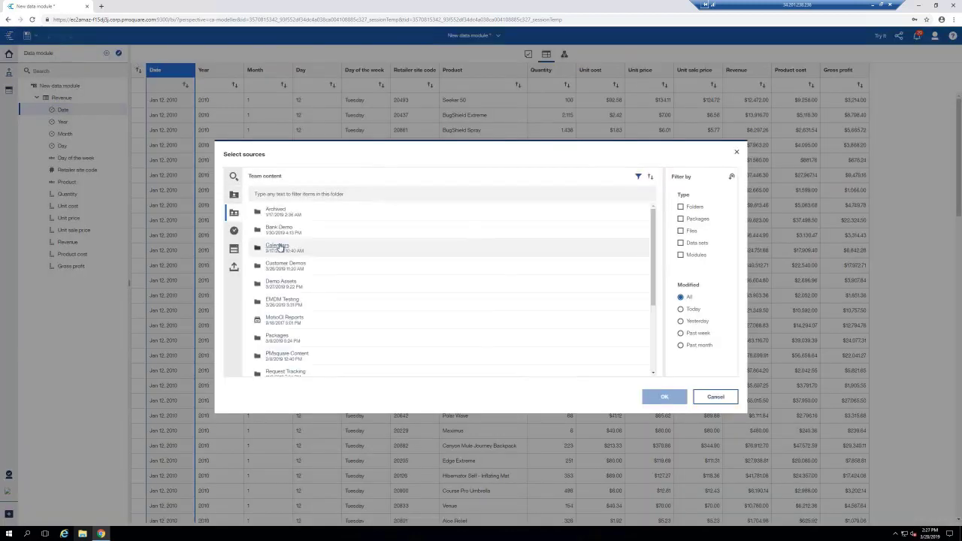
pyautogui.click(281, 248)
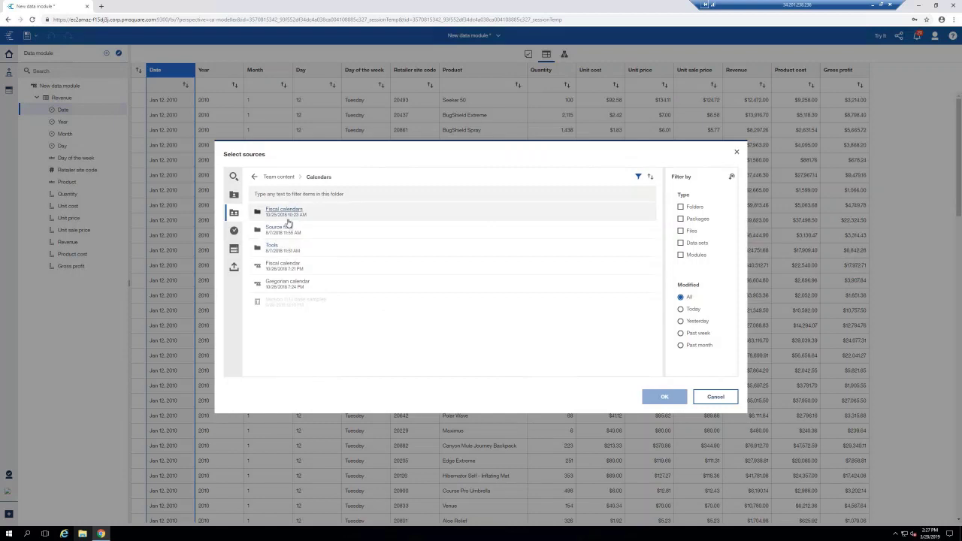
pyautogui.click(282, 268)
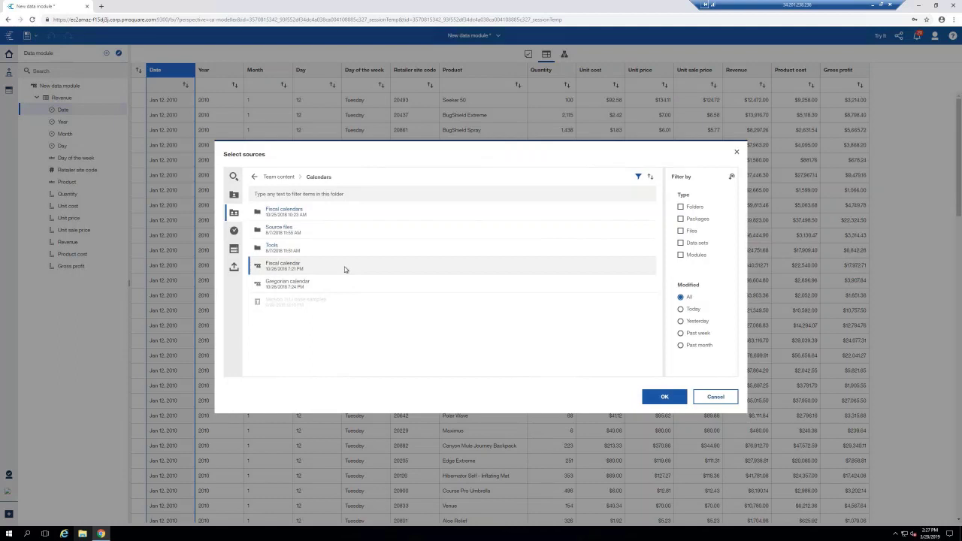
pyautogui.click(676, 404)
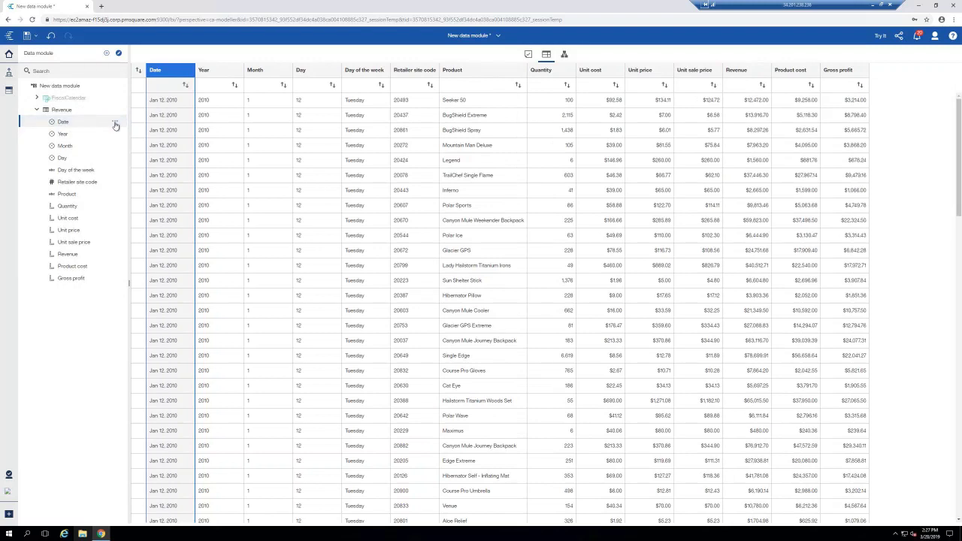
# Set the Date column's lookup reference to FiscalCalendar and check the relative date filters listed beneath it
pyautogui.click(115, 124)
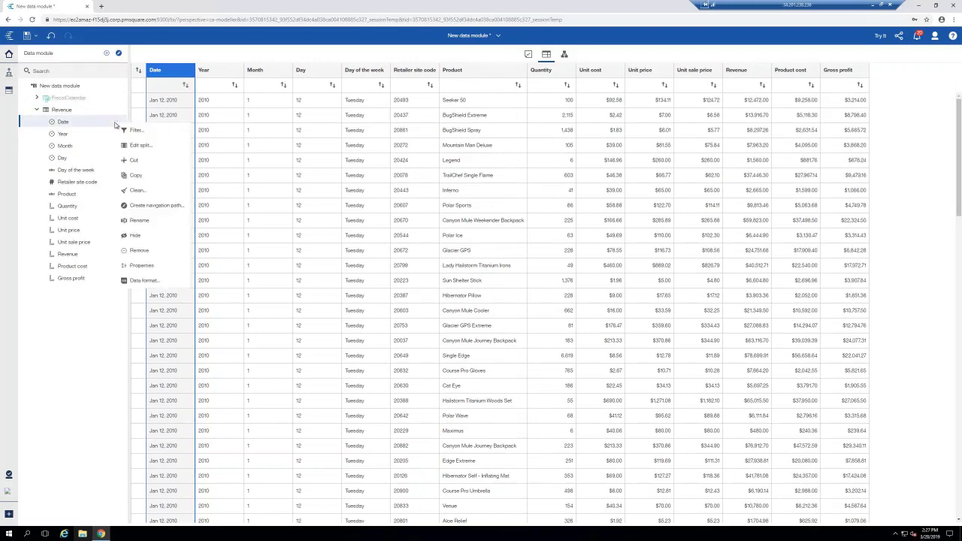
pyautogui.click(97, 126)
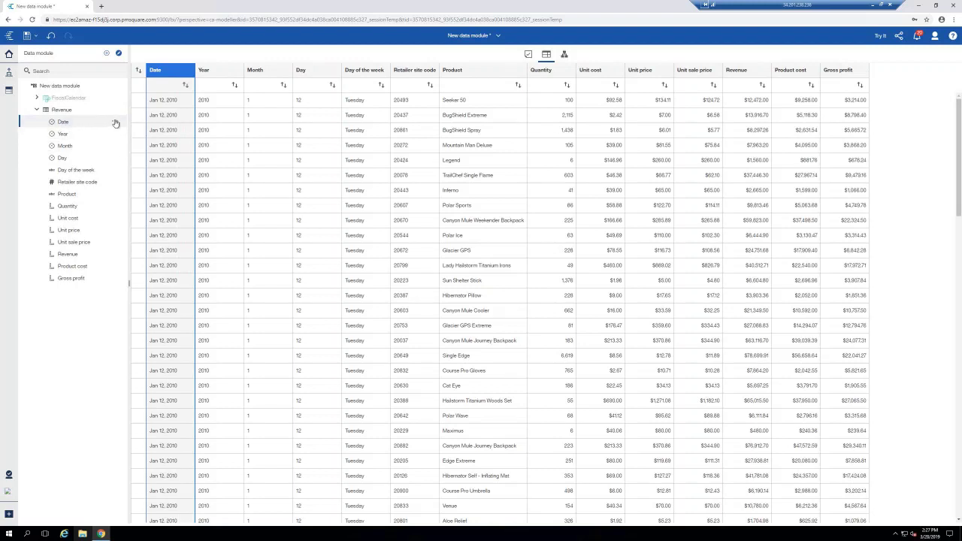
pyautogui.click(115, 125)
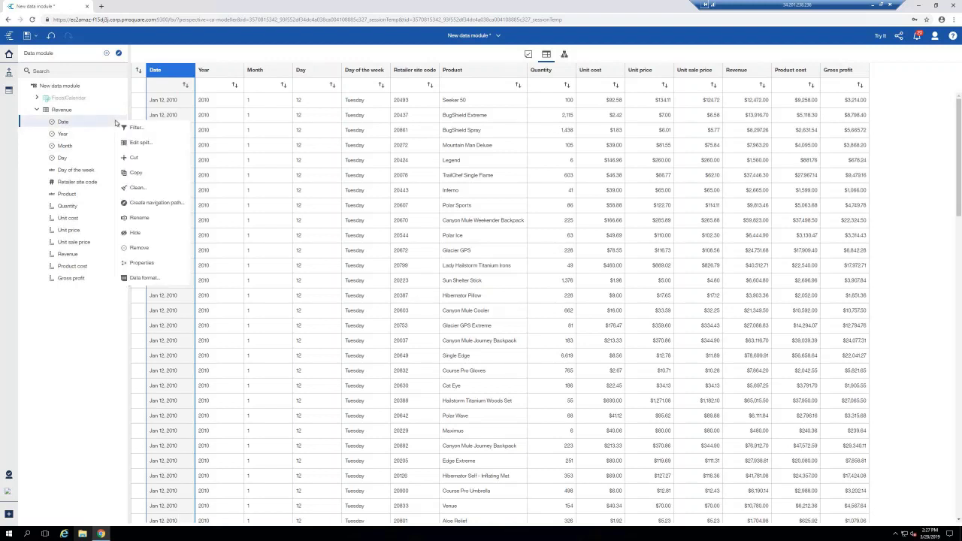
pyautogui.click(142, 262)
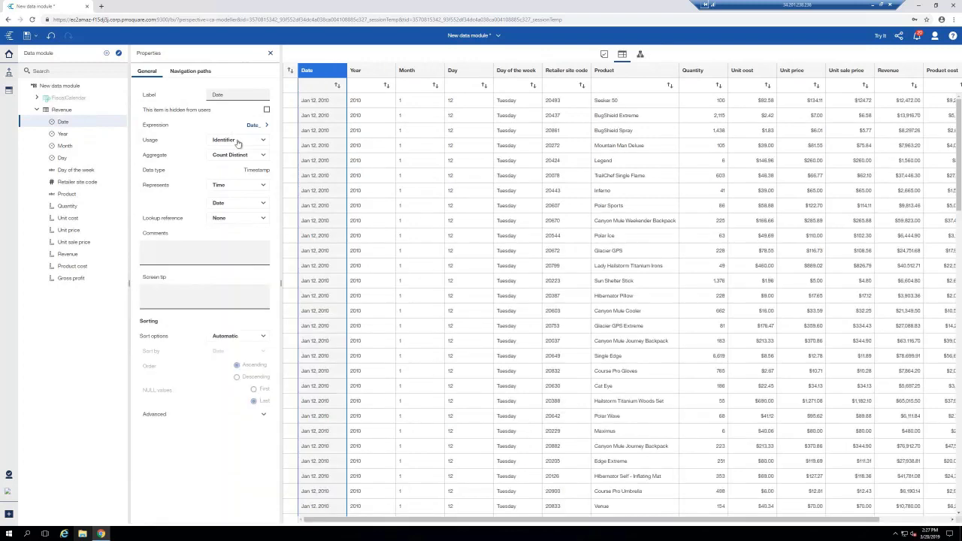
pyautogui.click(243, 228)
pyautogui.click(43, 122)
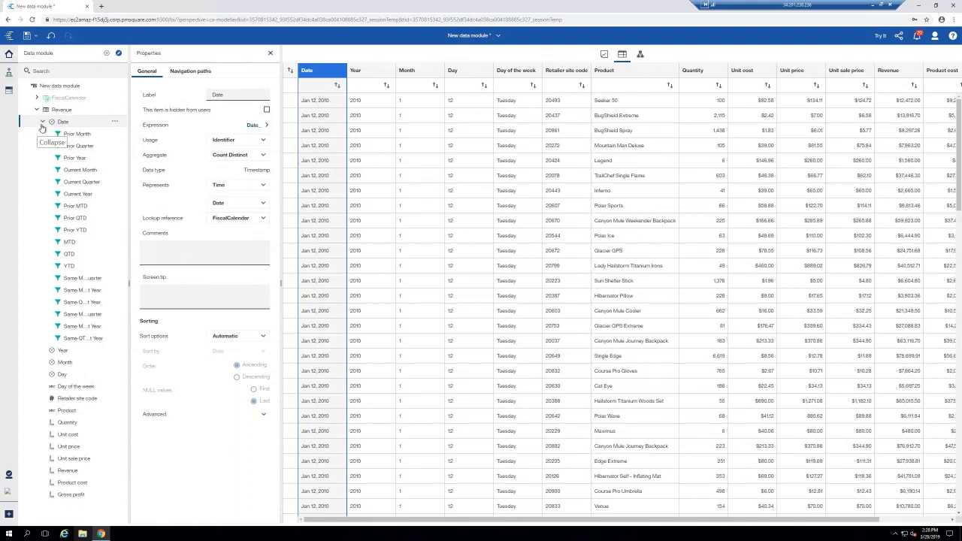
pyautogui.click(43, 120)
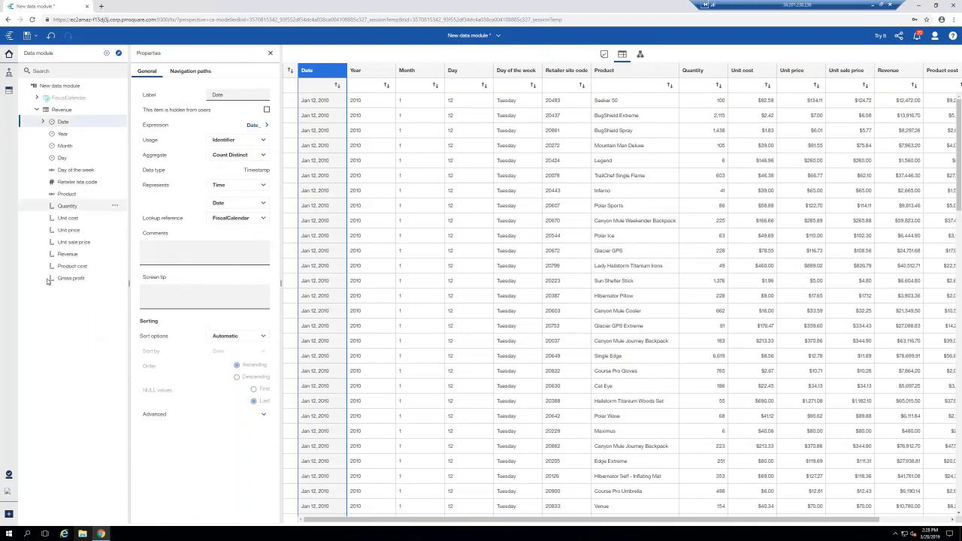
# Set the Revenue measure's lookup reference to Revenue.Date
pyautogui.click(96, 255)
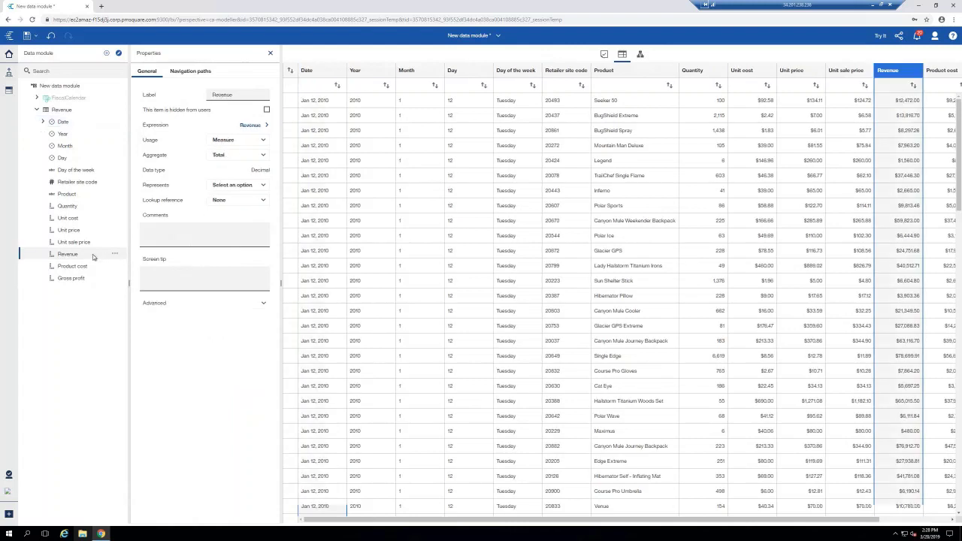
pyautogui.click(263, 202)
pyautogui.click(224, 227)
# Examine the relative date measures under Revenue with their full names readable, and collapse the Revenue and Date items
pyautogui.click(42, 254)
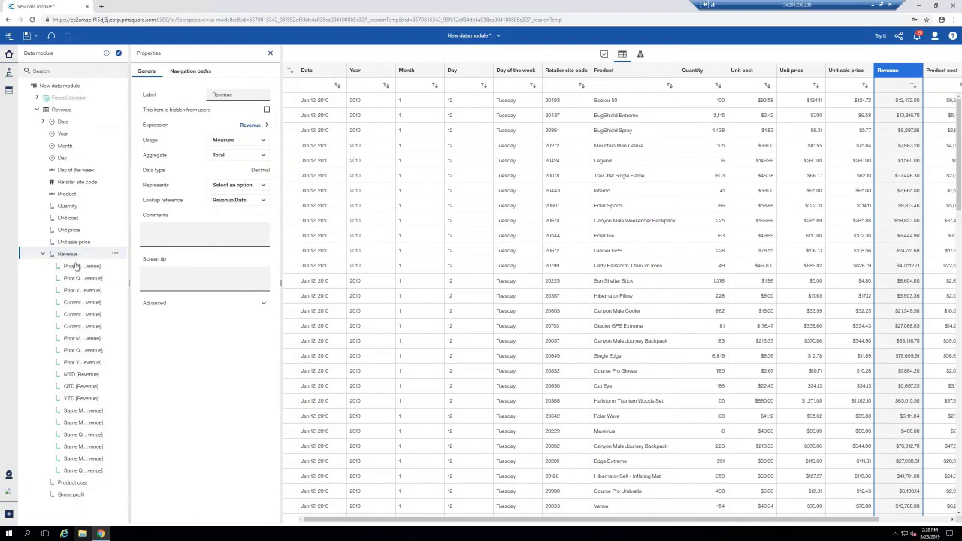
pyautogui.moveTo(129, 283); pyautogui.dragTo(149, 290)
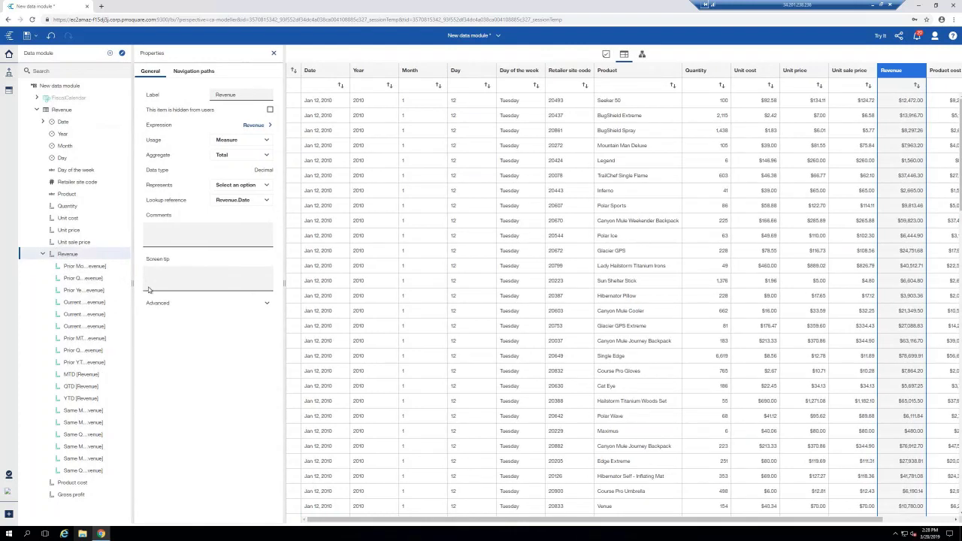
pyautogui.moveTo(149, 290); pyautogui.dragTo(193, 286)
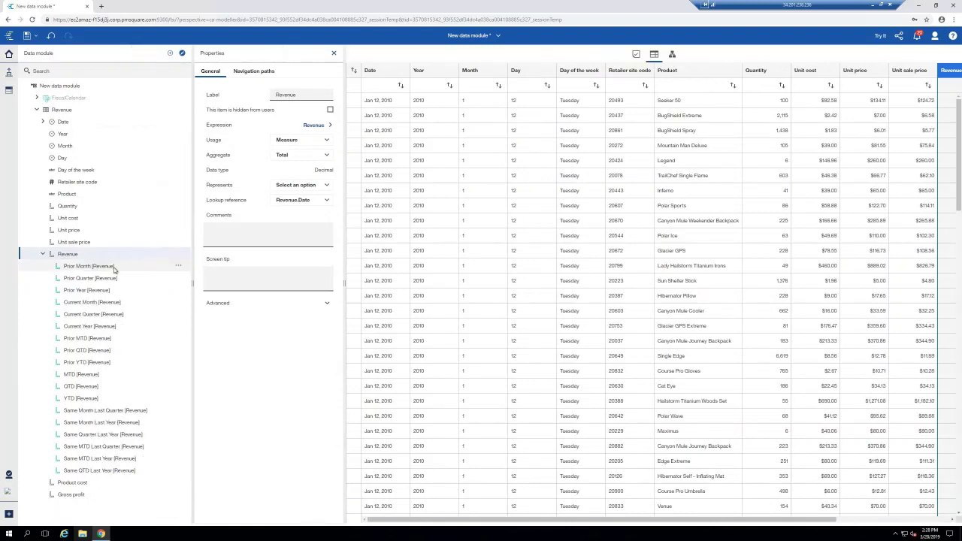
pyautogui.click(42, 254)
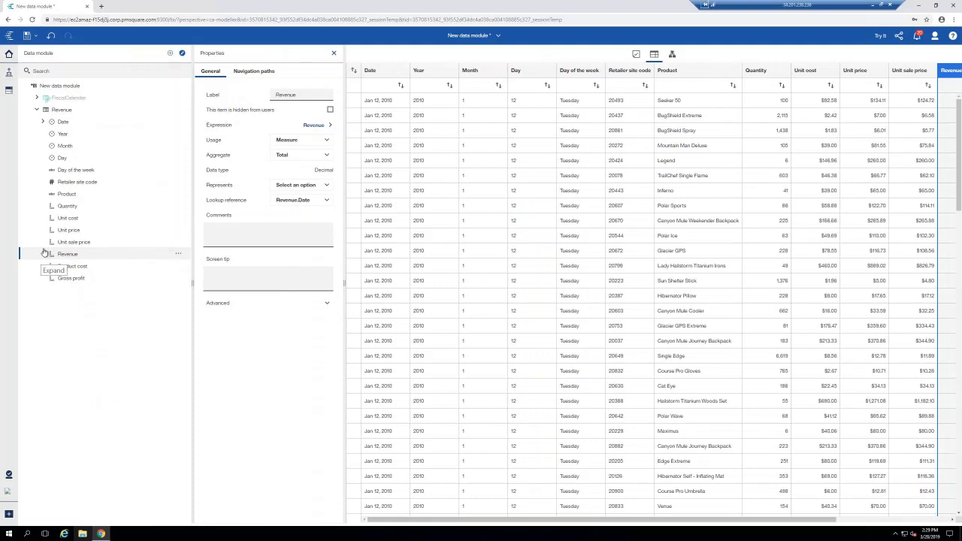
pyautogui.click(43, 123)
pyautogui.click(43, 122)
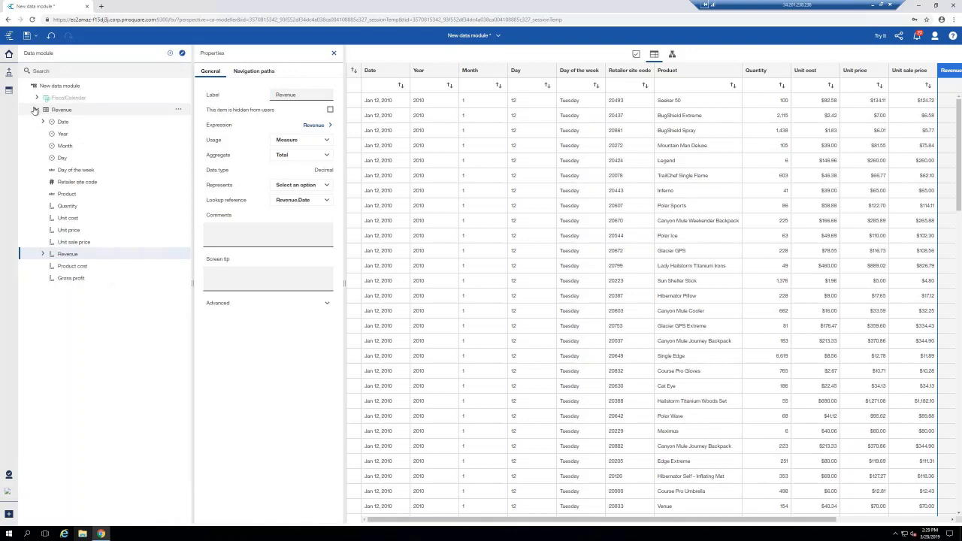
# Add the GOSALES/gosalesrt schema from the great_outdoors_sales data server as a new source of the data module
pyautogui.click(77, 183)
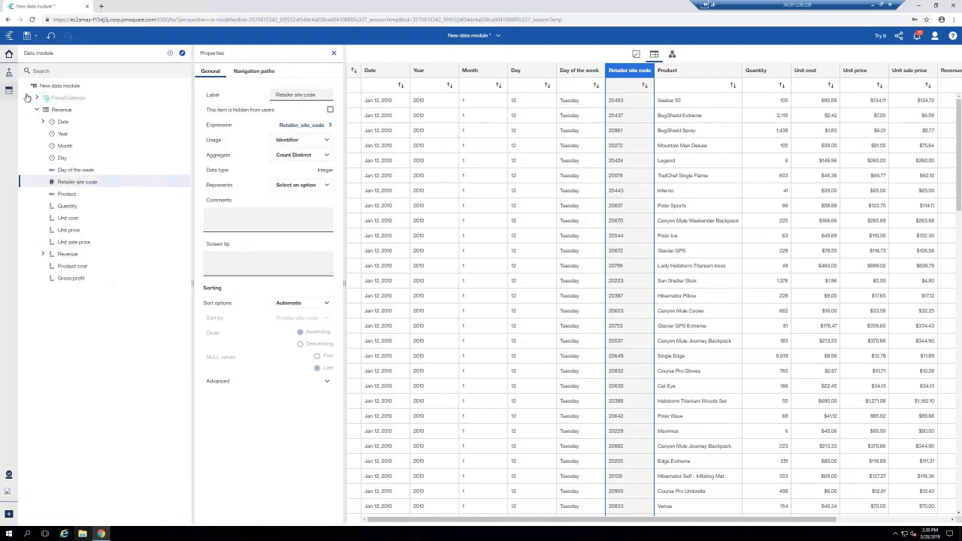
pyautogui.click(181, 54)
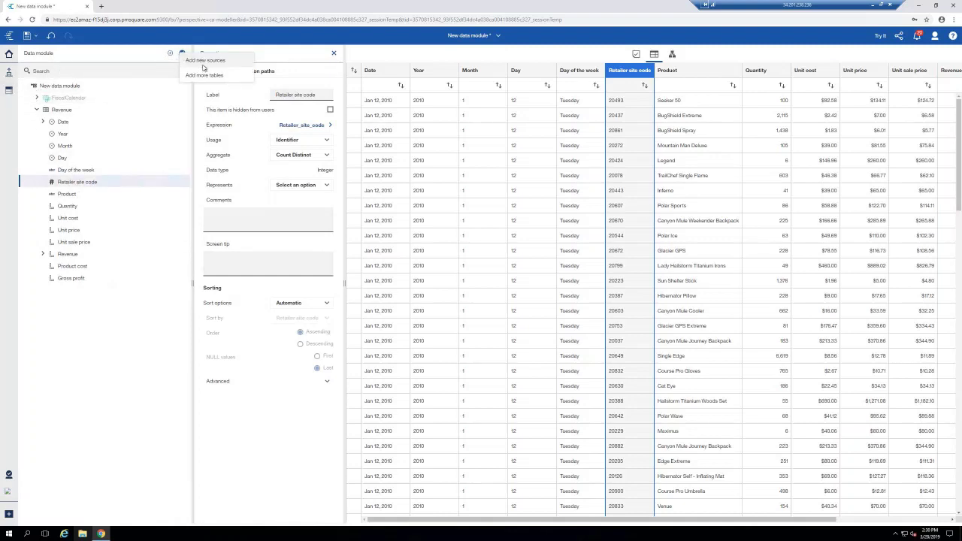
pyautogui.click(203, 62)
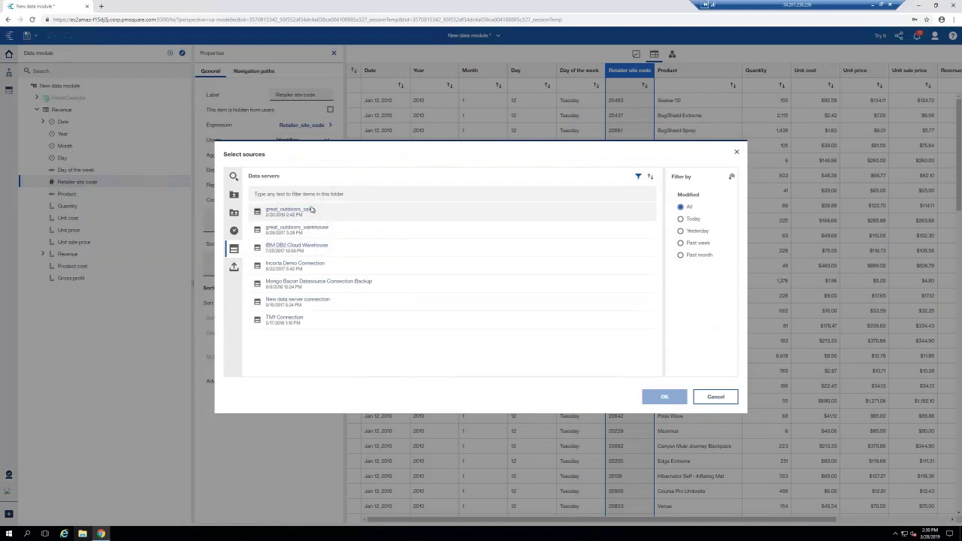
pyautogui.click(311, 210)
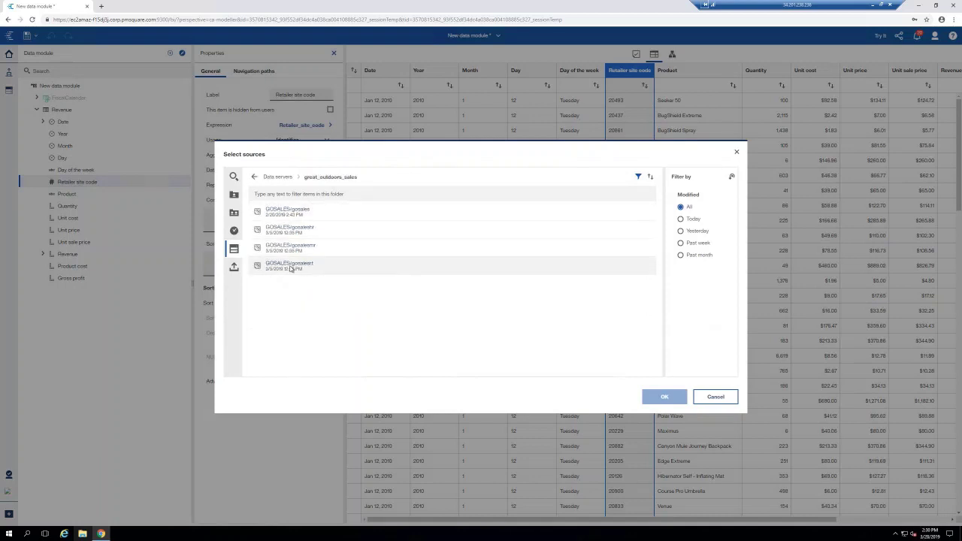
pyautogui.click(289, 267)
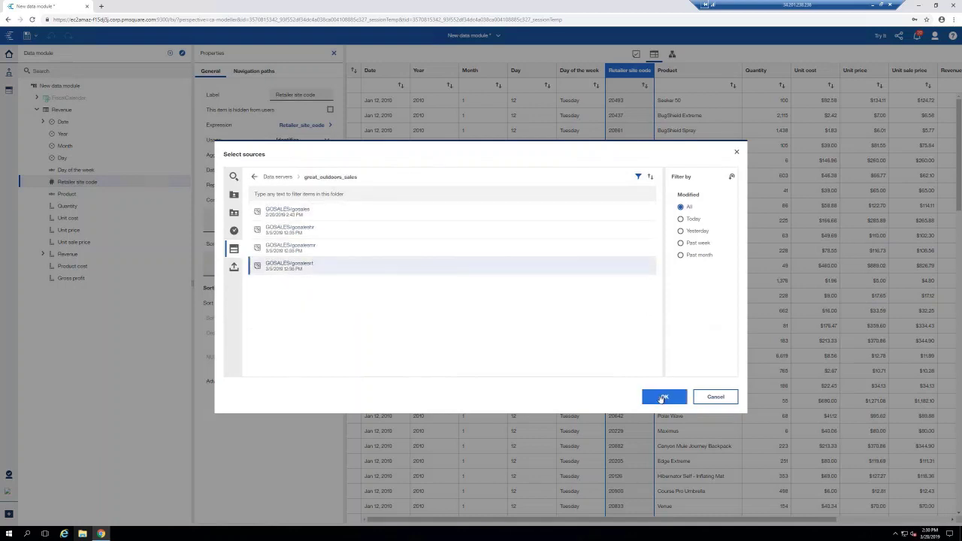
pyautogui.click(663, 396)
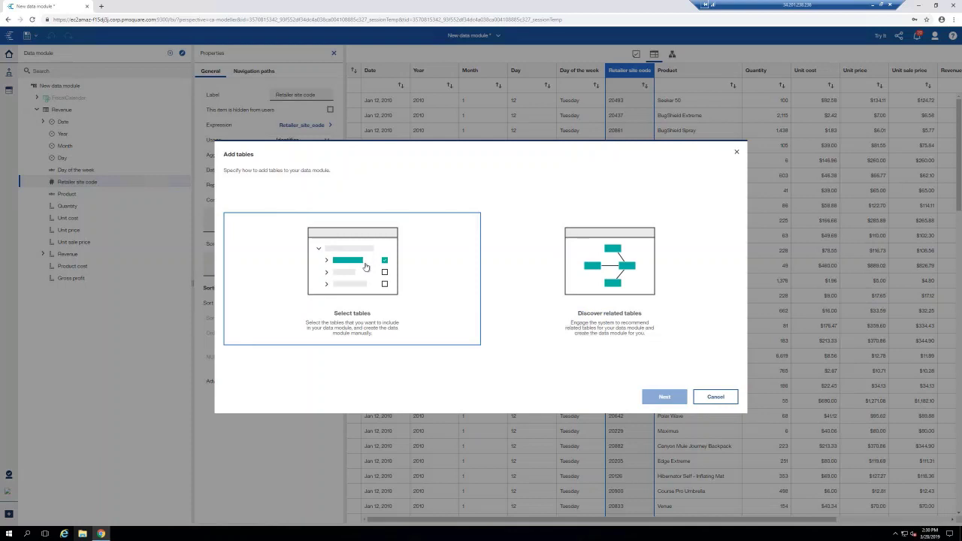
# Manually select the Retailer, Retailer Site and Retailer Type tables and add them to the data module
pyautogui.click(453, 286)
pyautogui.doubleClick(319, 227)
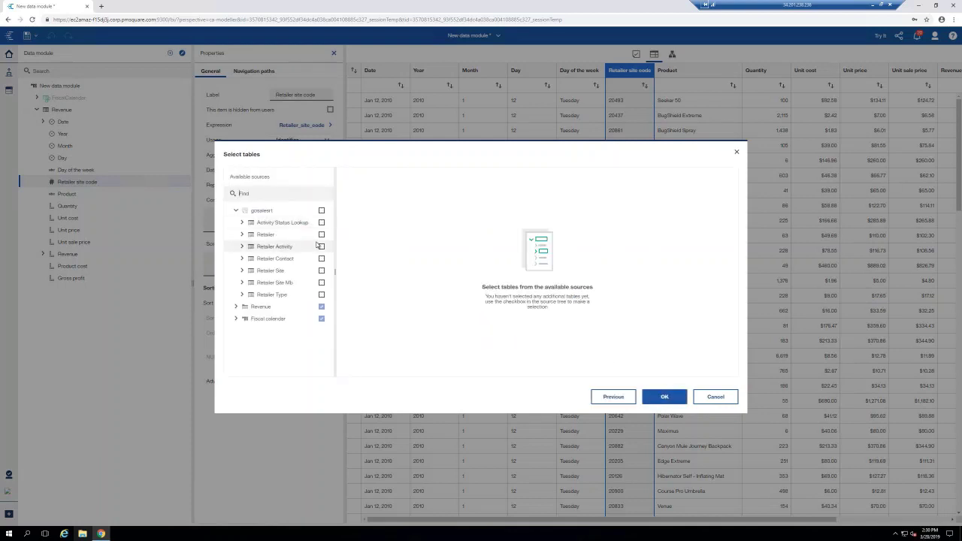
pyautogui.click(321, 235)
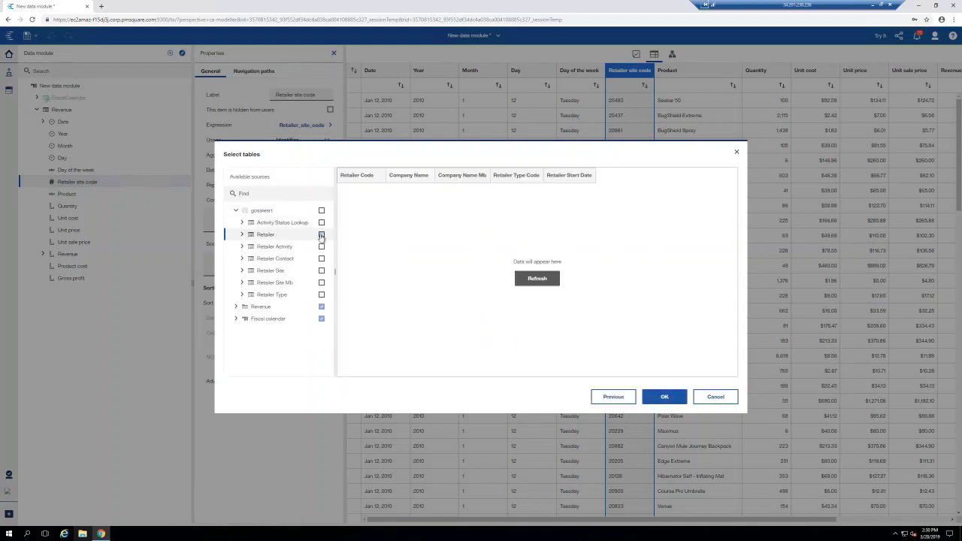
pyautogui.click(321, 235)
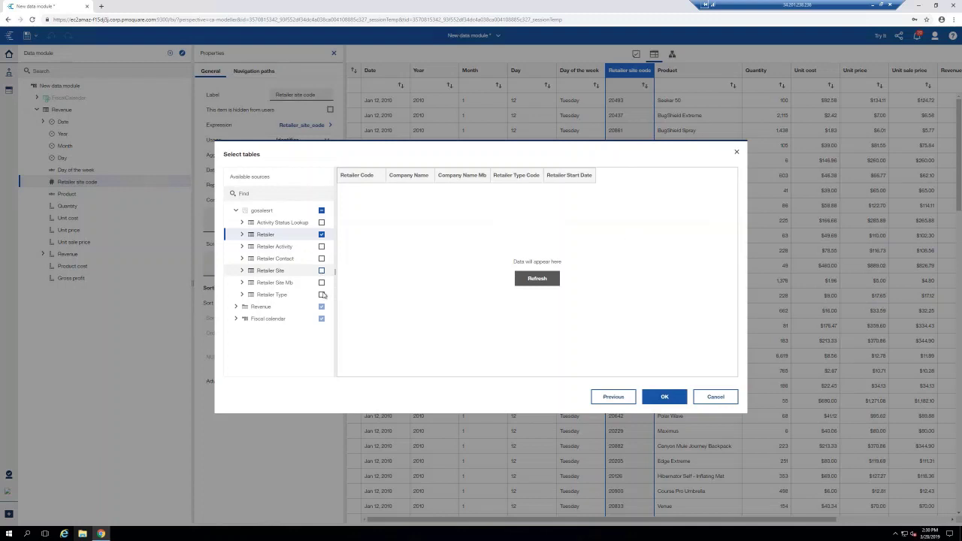
pyautogui.click(321, 271)
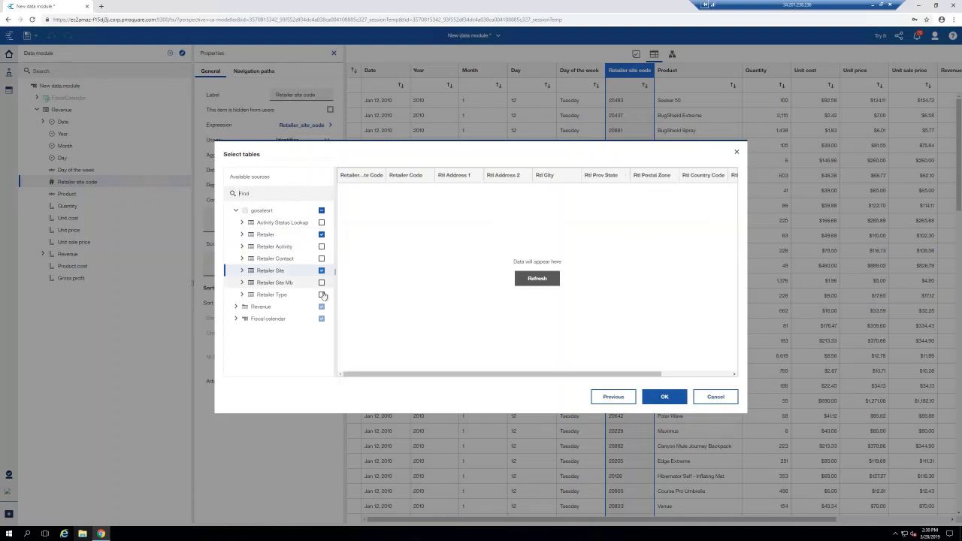
pyautogui.click(321, 295)
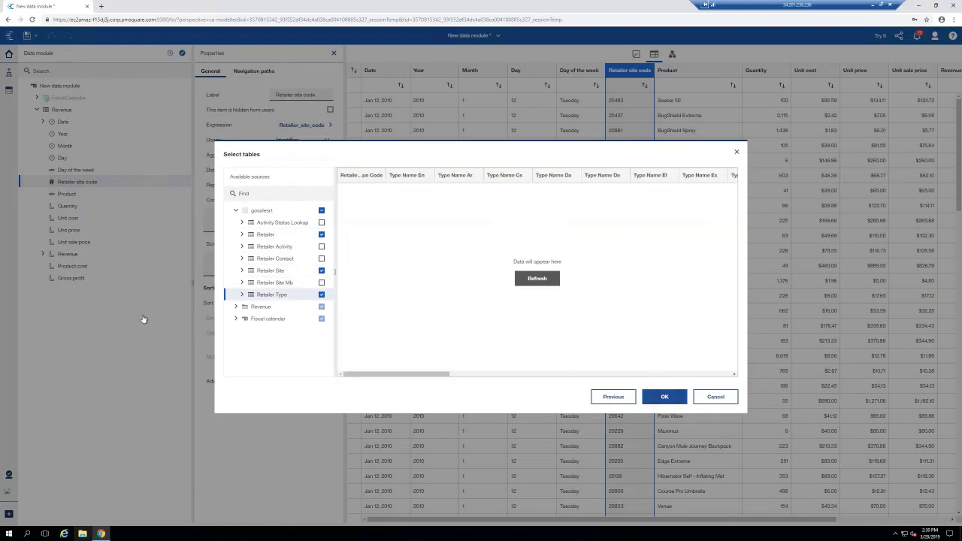
pyautogui.press('Return')
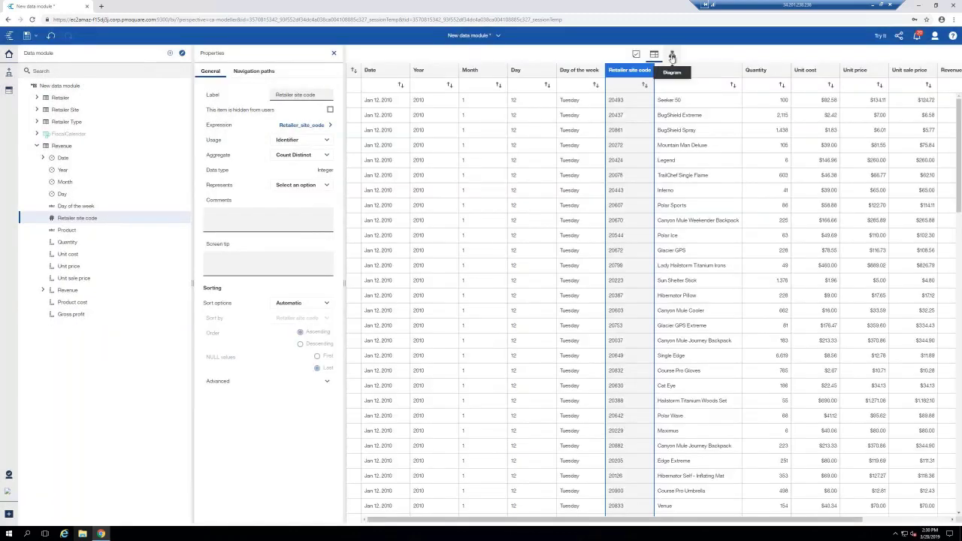
# Show the data module as a diagram and move the Revenue table up, away from the retailer tables
pyautogui.click(674, 54)
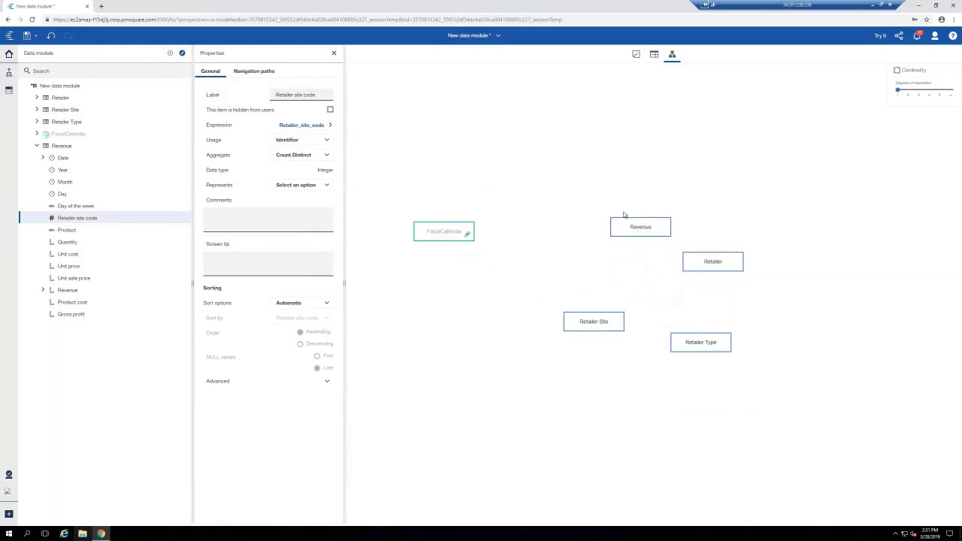
pyautogui.moveTo(647, 236); pyautogui.dragTo(589, 163)
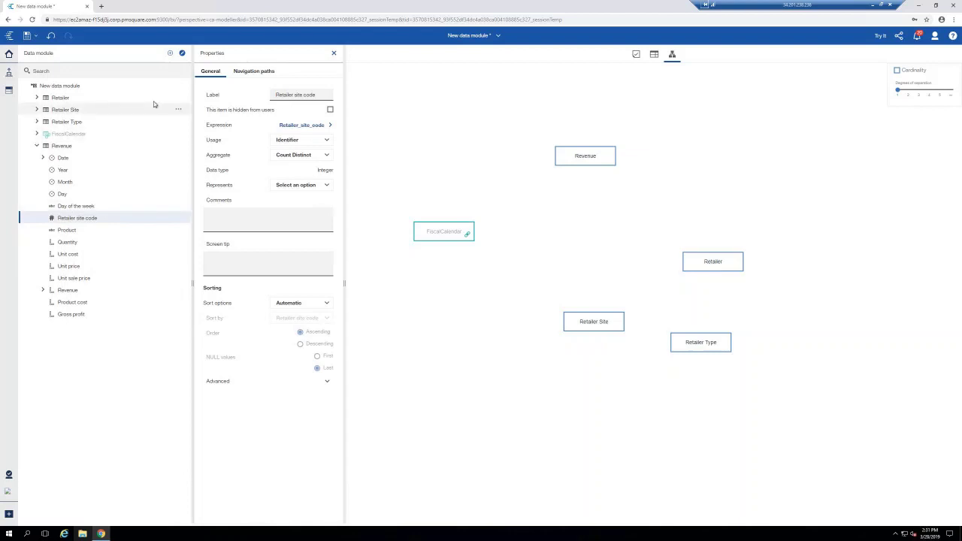
# Start a new relationship from the Retailer table with Retailer Site as the second table
pyautogui.click(179, 100)
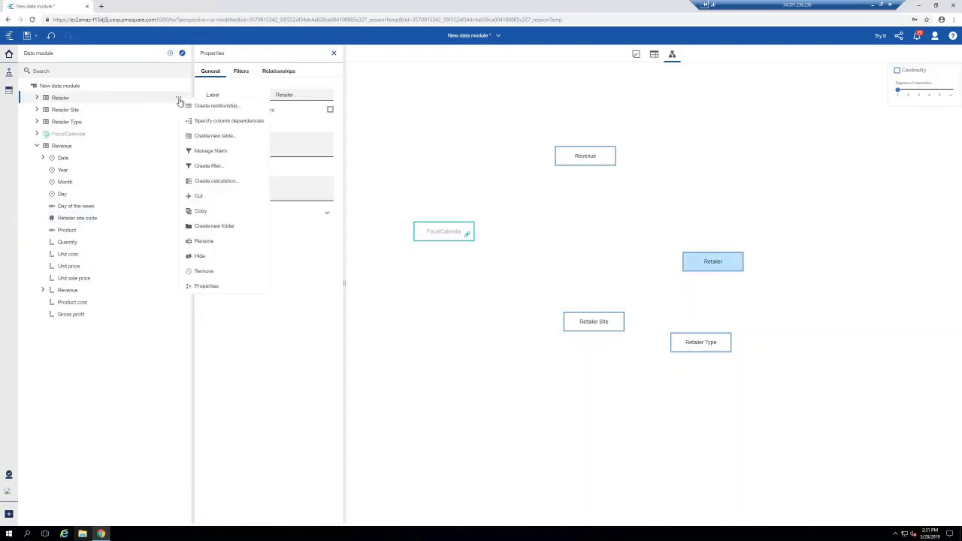
pyautogui.click(265, 78)
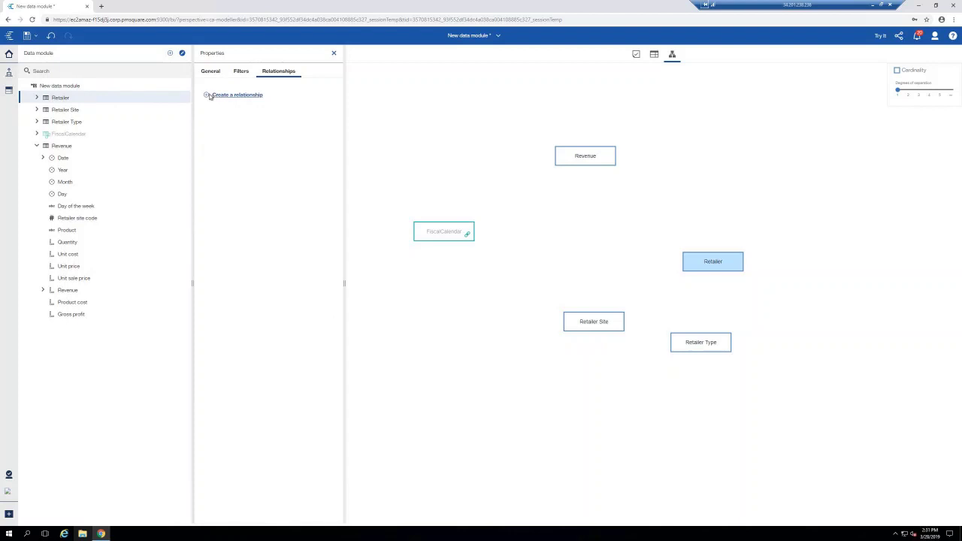
pyautogui.click(234, 95)
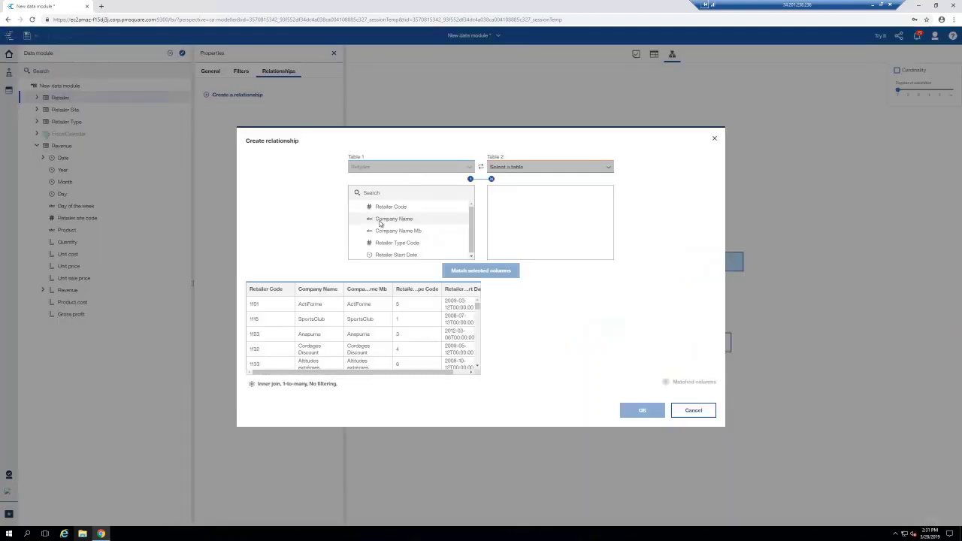
pyautogui.click(603, 170)
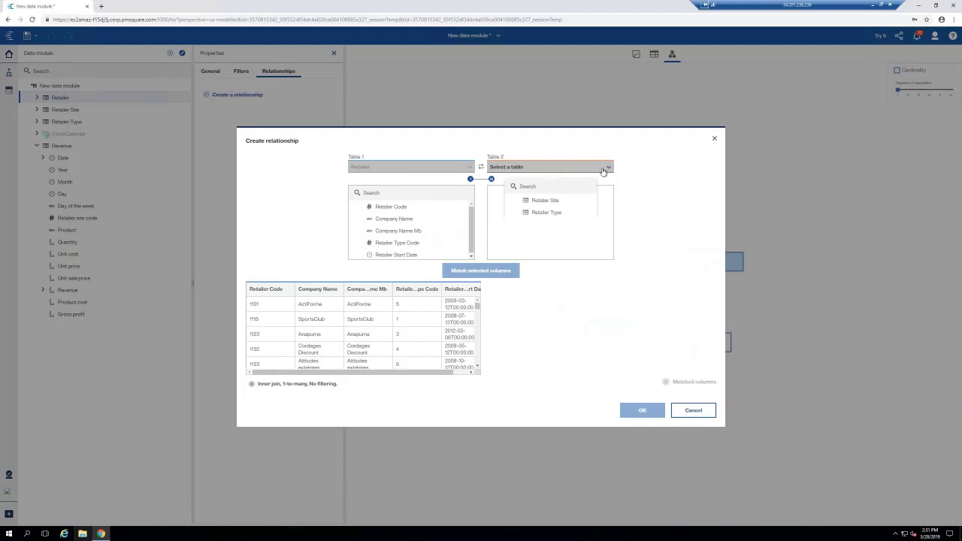
pyautogui.click(556, 202)
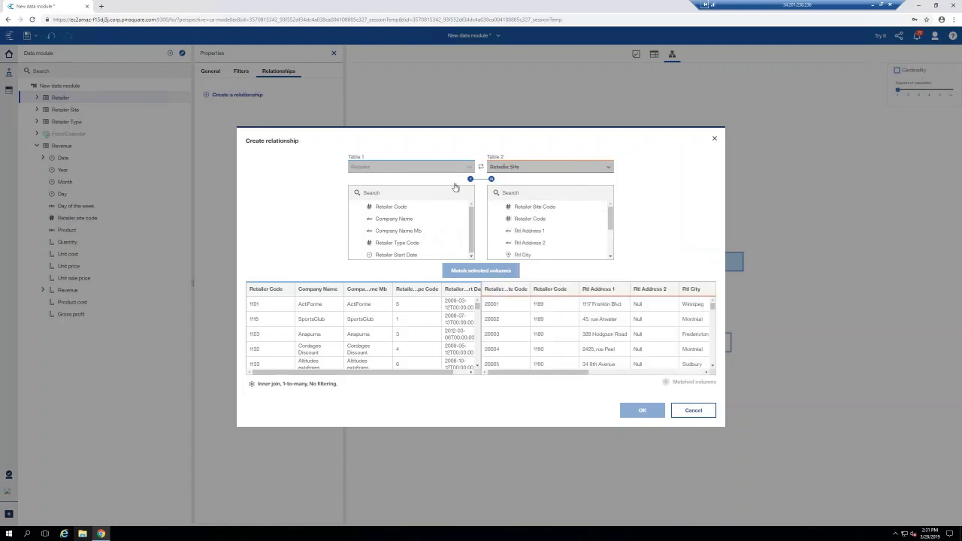
# Match Retailer and Retailer Site on their Retailer Code columns, preview the joined rows, and create the relationship
pyautogui.click(418, 208)
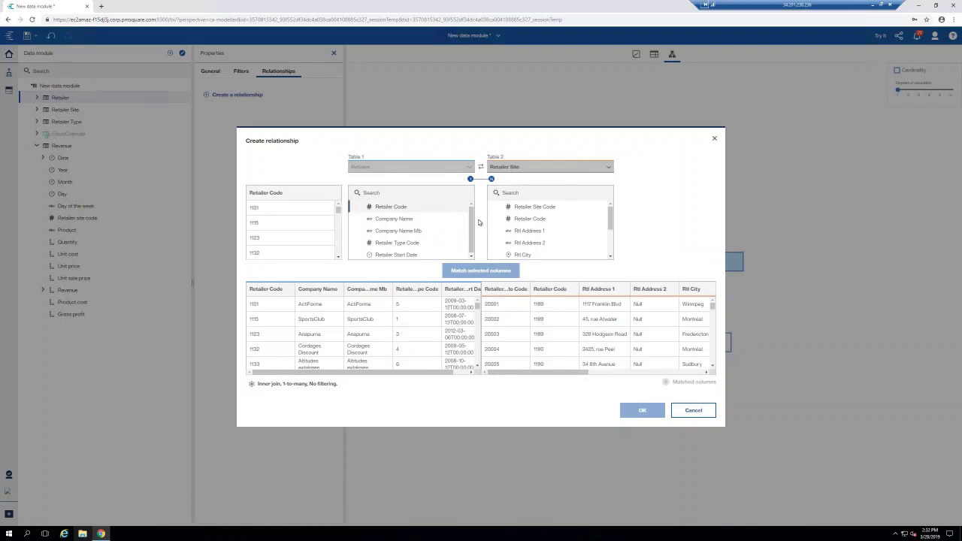
pyautogui.click(530, 220)
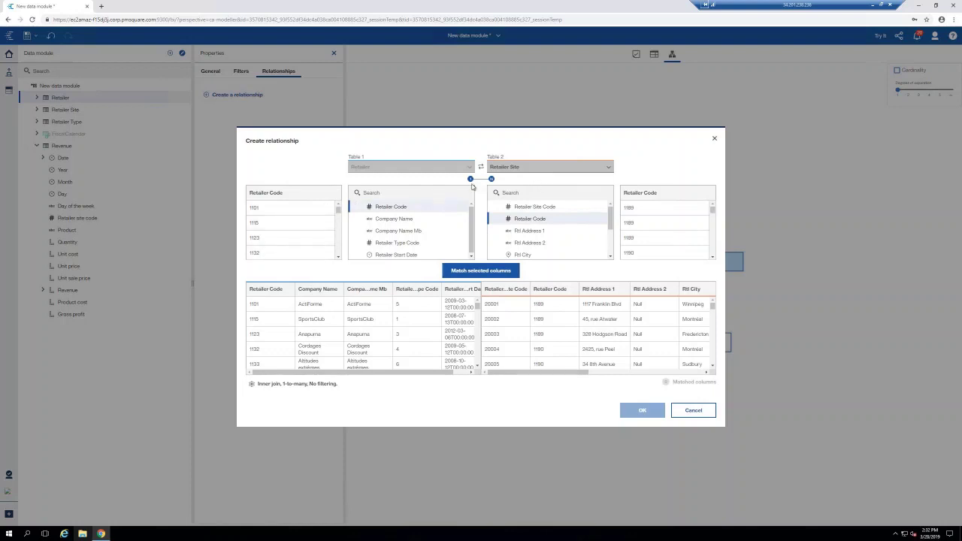
pyautogui.click(463, 272)
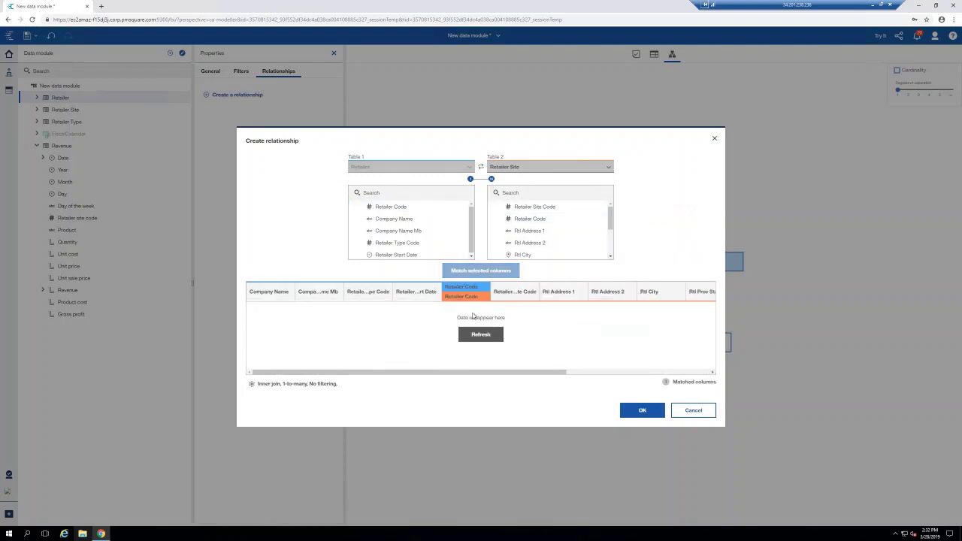
pyautogui.click(481, 335)
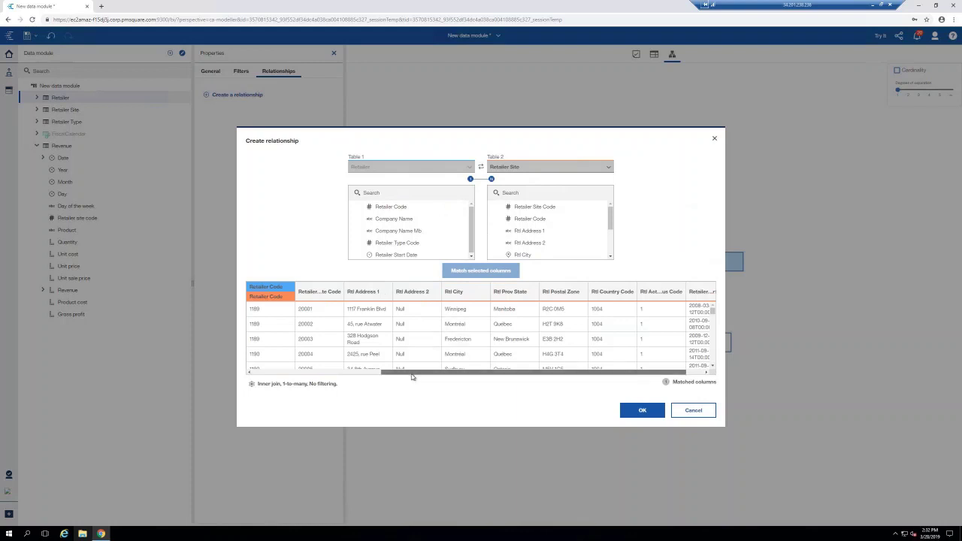
pyautogui.moveTo(412, 377); pyautogui.dragTo(255, 373)
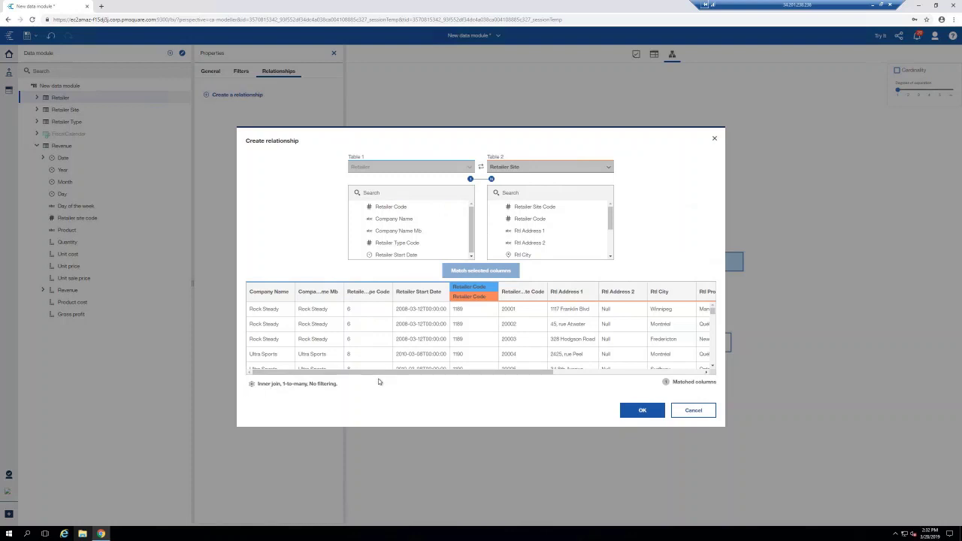
pyautogui.click(624, 416)
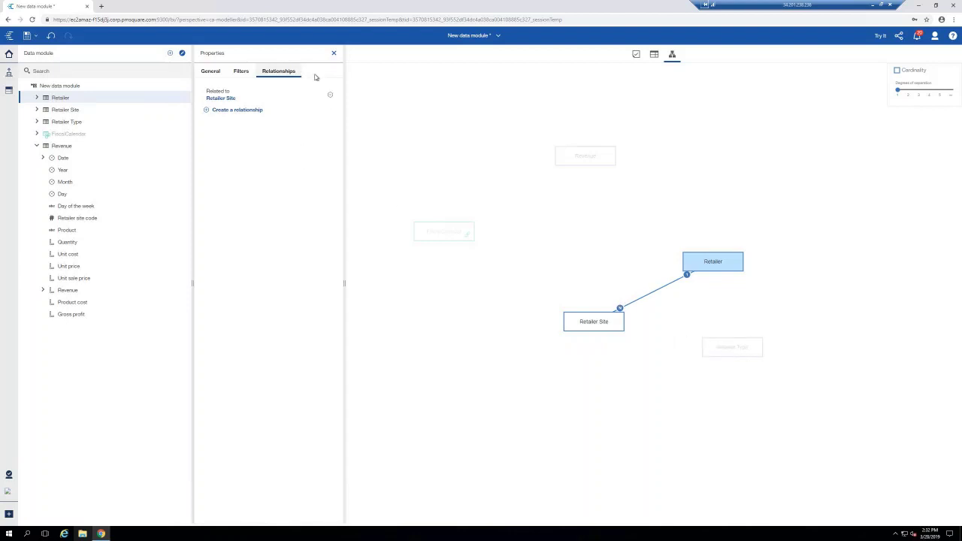
# Create a relationship from Retailer to Retailer Type, matched on Retailer Type Code with Many-to-1 cardinality
pyautogui.click(208, 113)
pyautogui.click(543, 169)
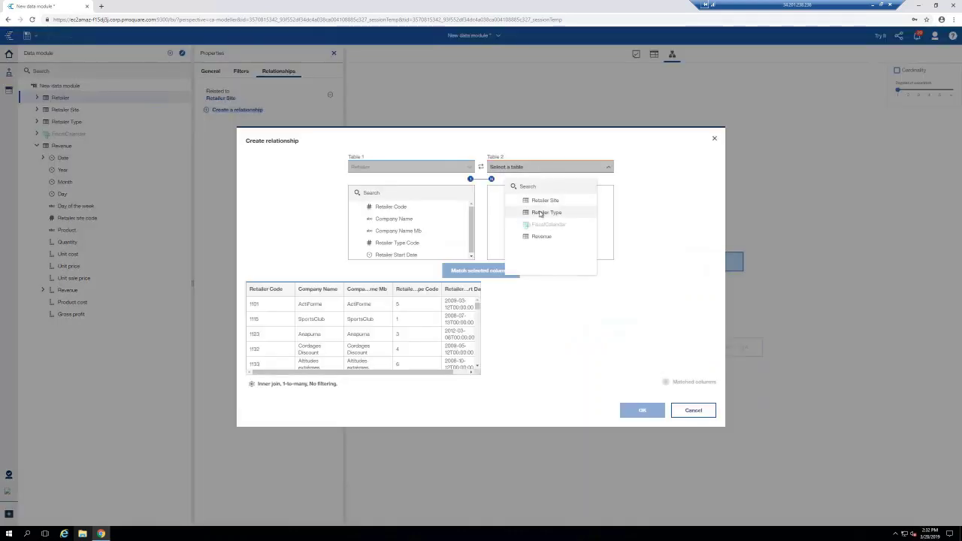
pyautogui.click(543, 213)
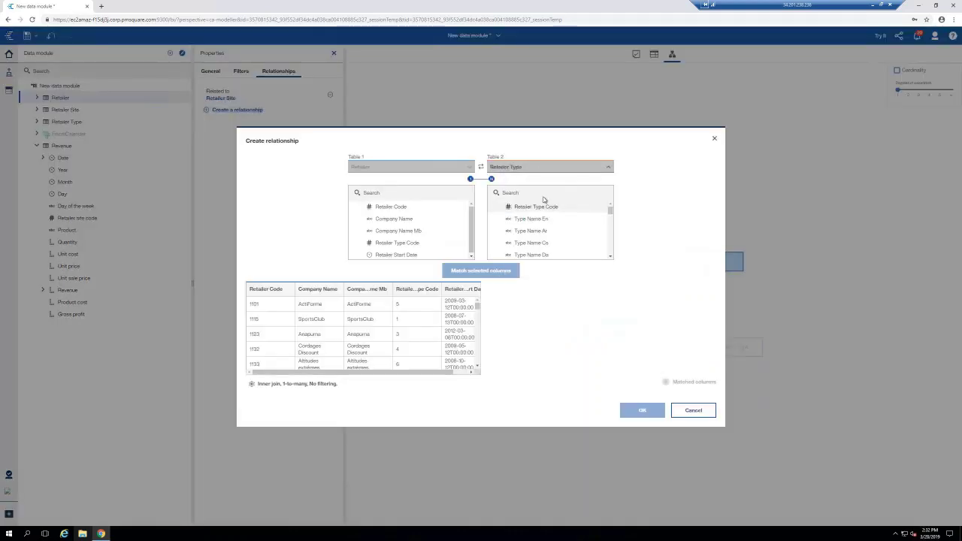
pyautogui.click(406, 243)
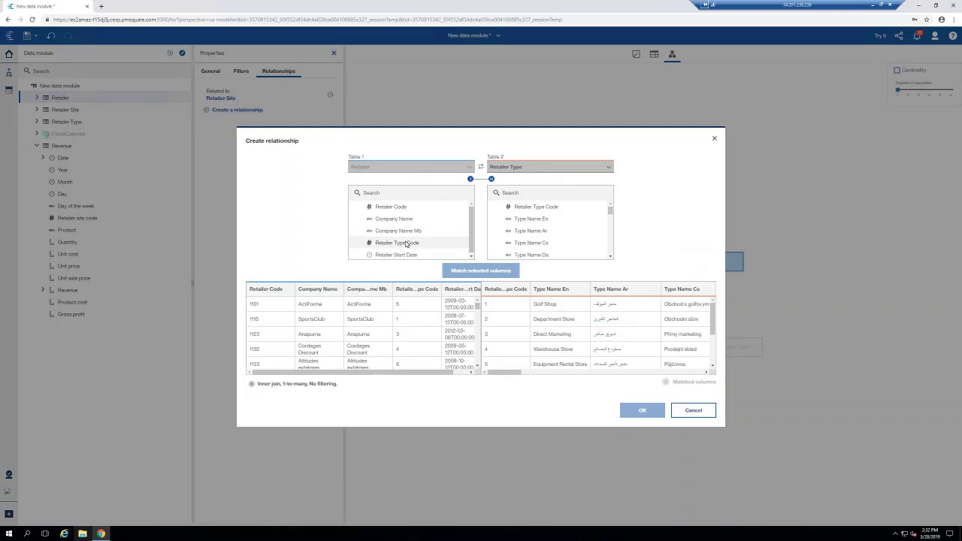
pyautogui.click(550, 211)
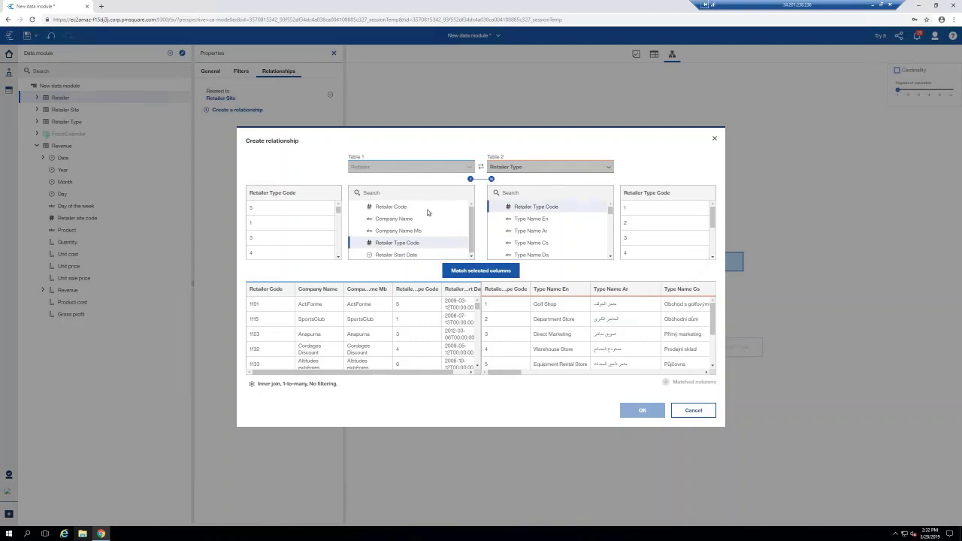
pyautogui.click(263, 385)
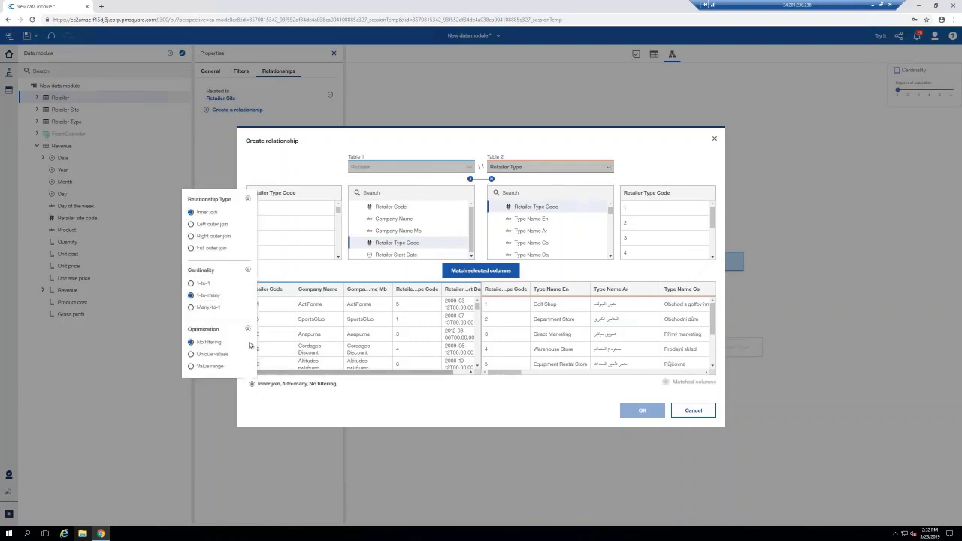
pyautogui.click(191, 307)
pyautogui.click(505, 275)
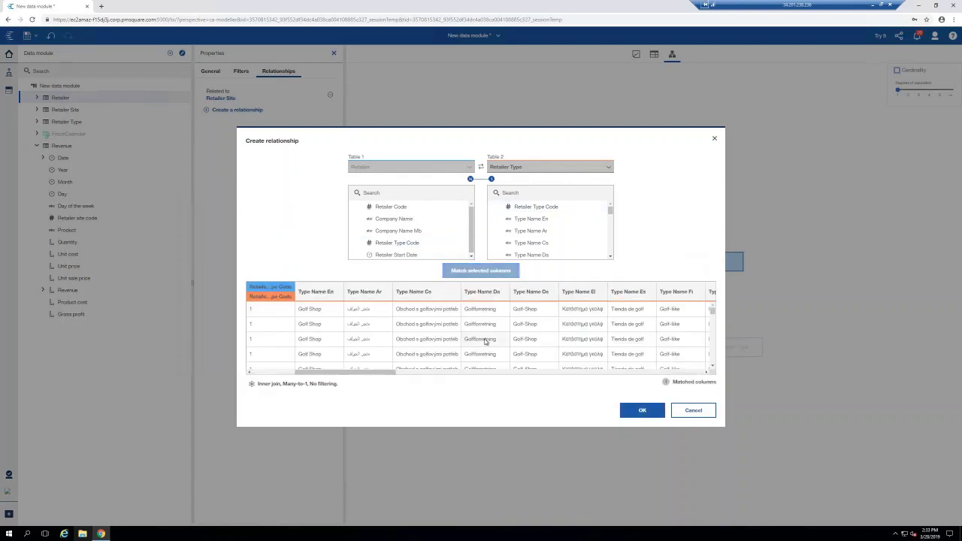
pyautogui.click(641, 409)
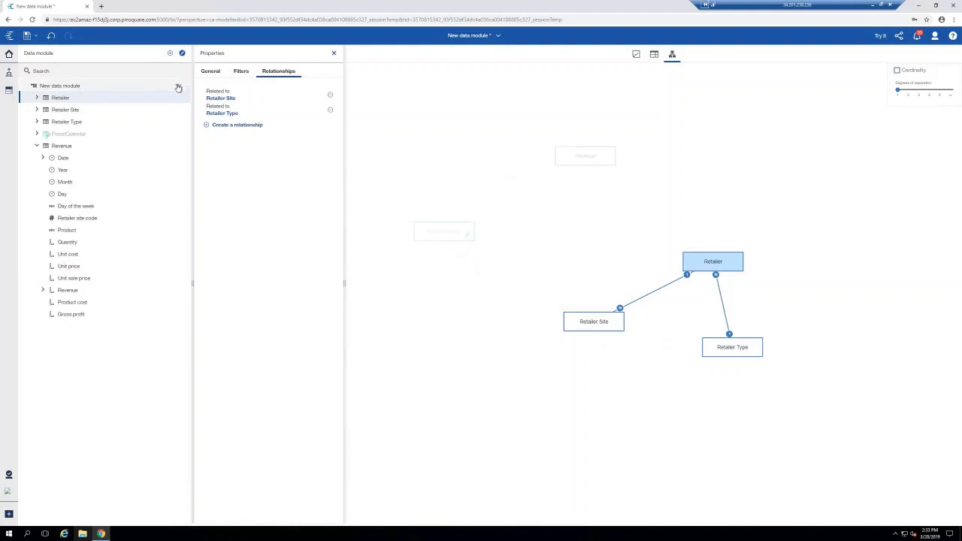
# Begin a new table in the data module as a view of the Retailer, Retailer Site and Retailer Type tables
pyautogui.click(178, 87)
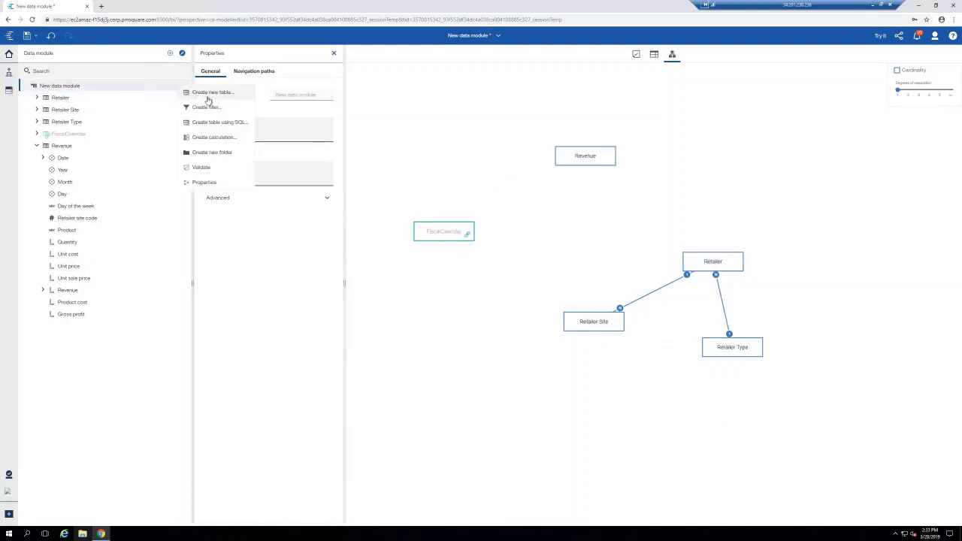
pyautogui.click(210, 93)
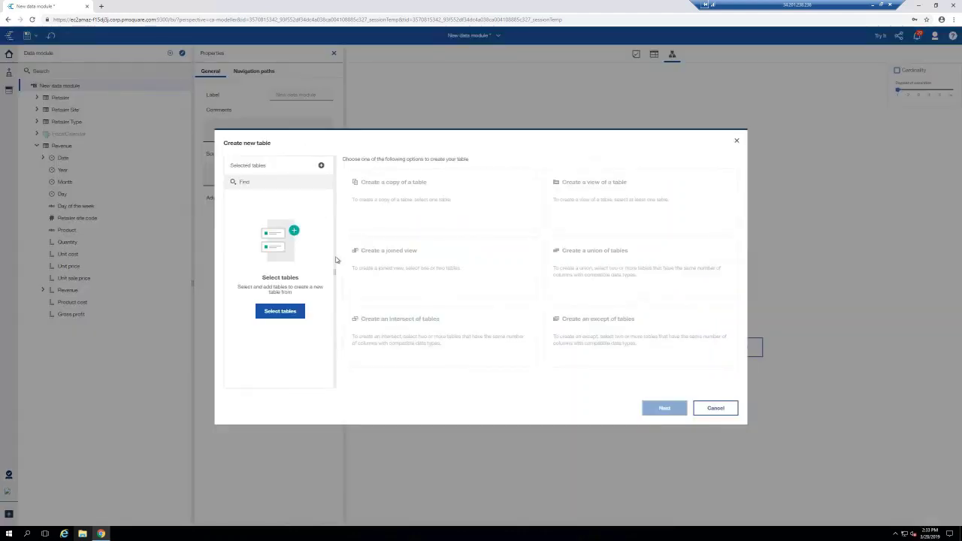
pyautogui.click(321, 166)
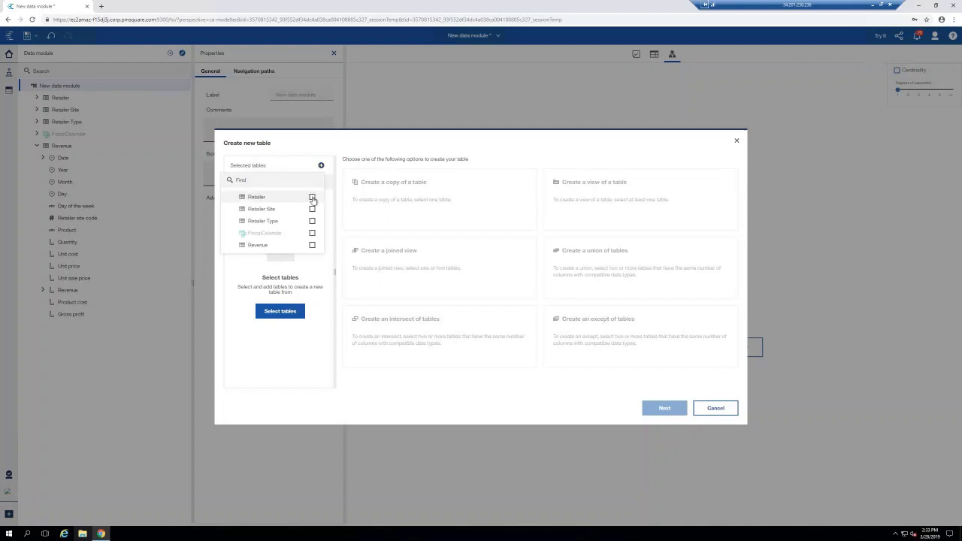
pyautogui.click(312, 198)
pyautogui.click(312, 209)
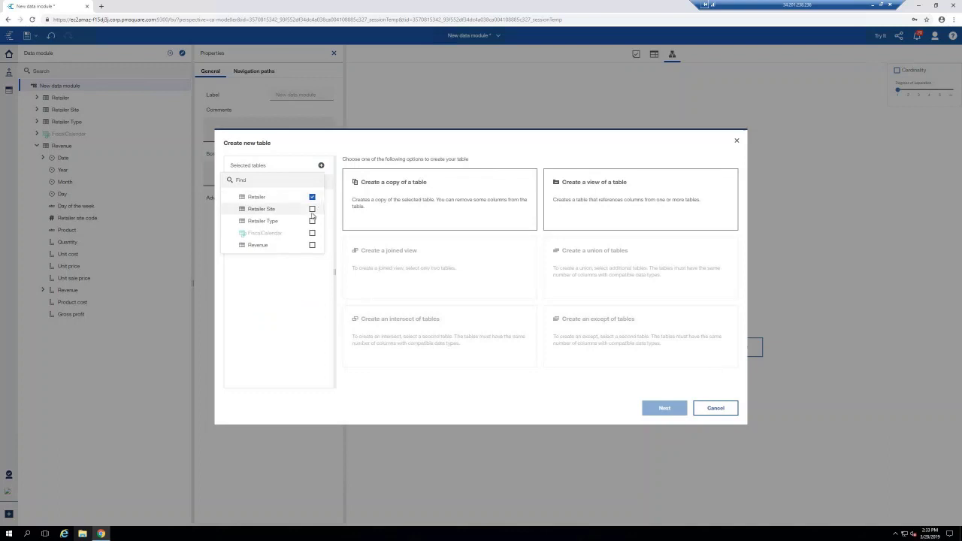
pyautogui.click(312, 222)
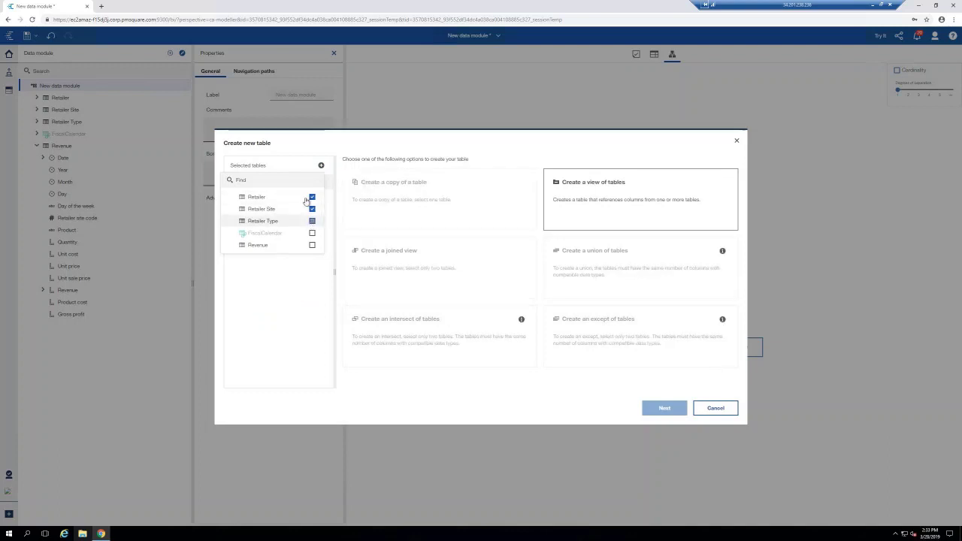
pyautogui.click(613, 194)
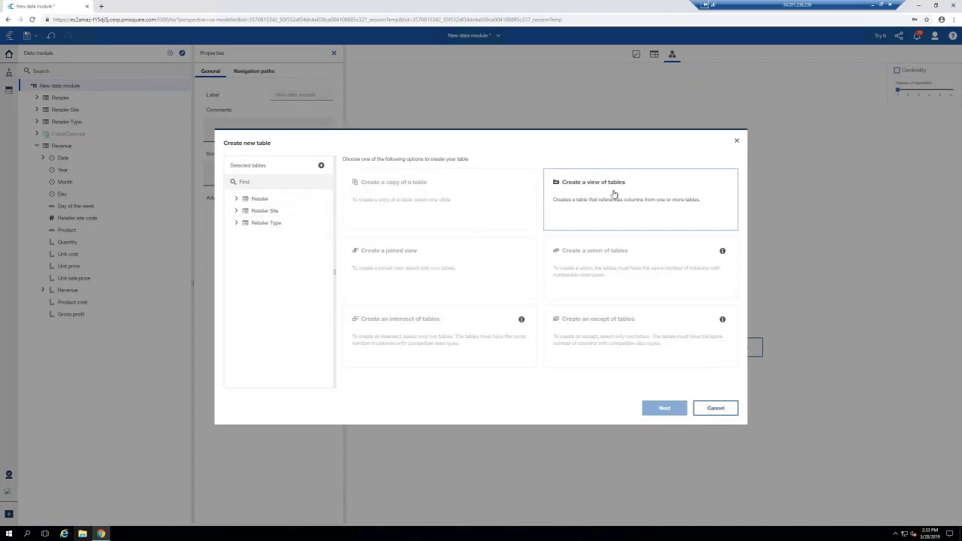
pyautogui.click(613, 194)
pyautogui.click(662, 410)
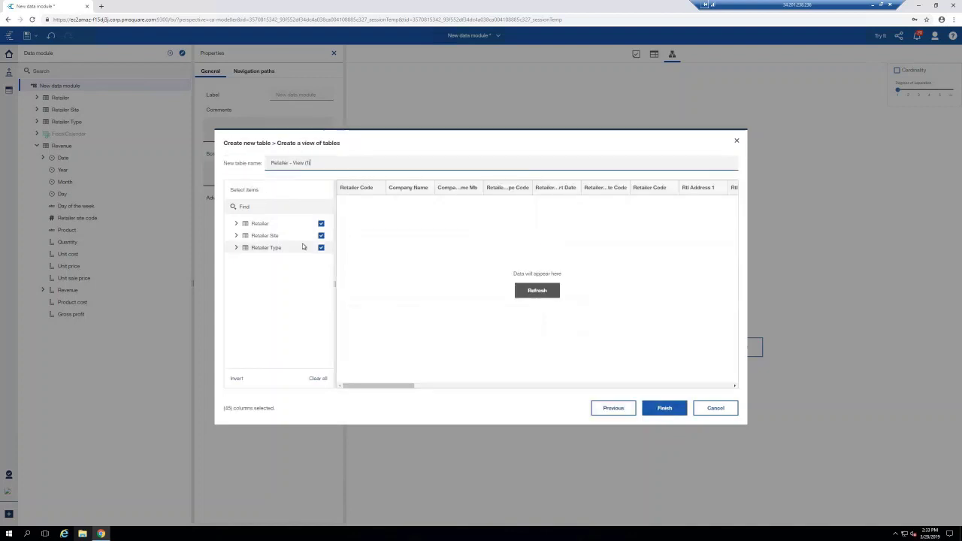
# Deselect all columns of the Retailer, Retailer Site and Retailer Type tables for the new view
pyautogui.click(235, 224)
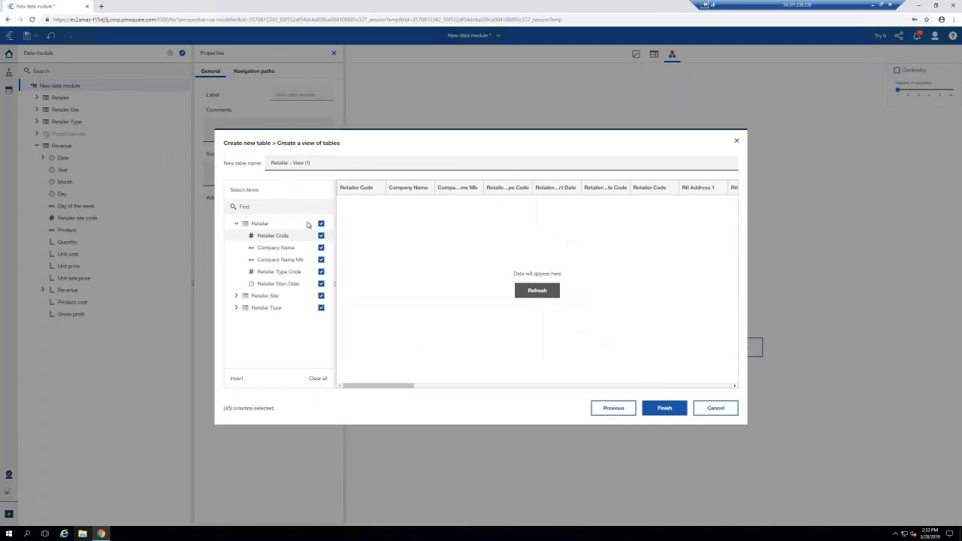
pyautogui.click(321, 223)
pyautogui.click(321, 296)
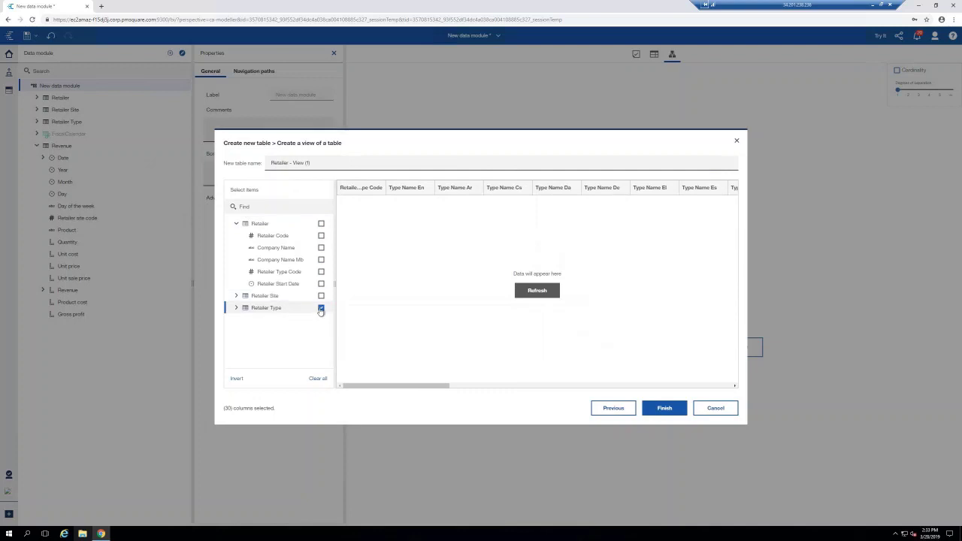
pyautogui.click(321, 309)
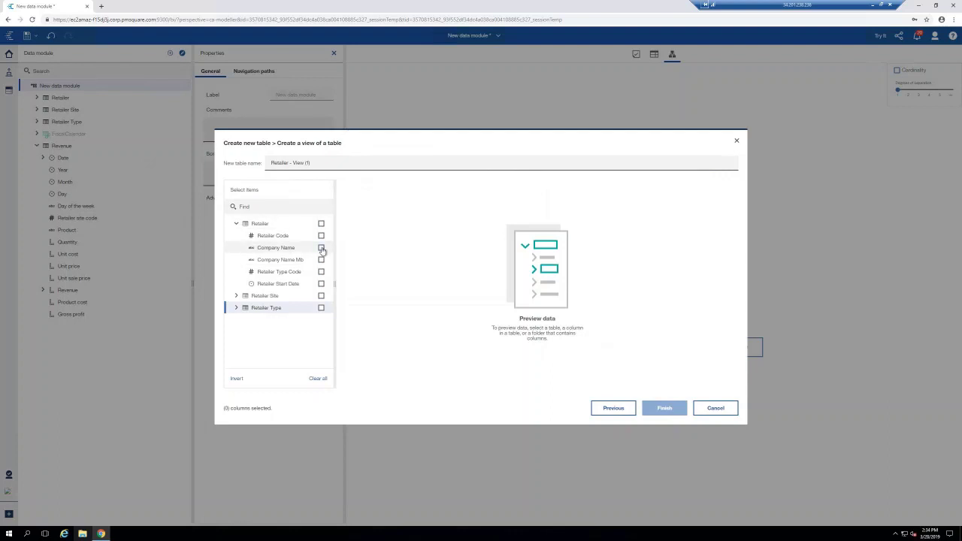
# Include Company Name, Retailer Site Code, Rtl City, Rtl Prov State, Rtl Postal Zone, Rtl Country Code and Type Name En in the view
pyautogui.click(321, 248)
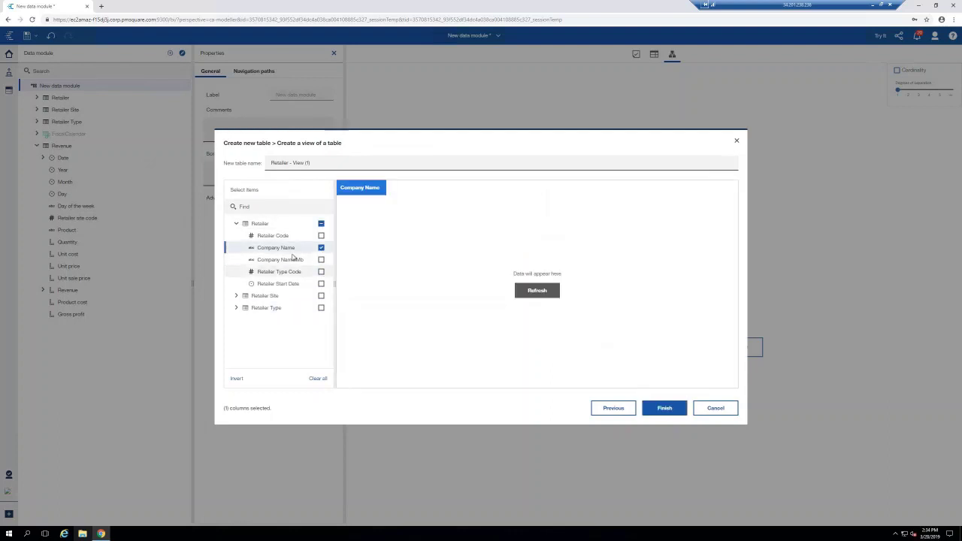
pyautogui.click(236, 295)
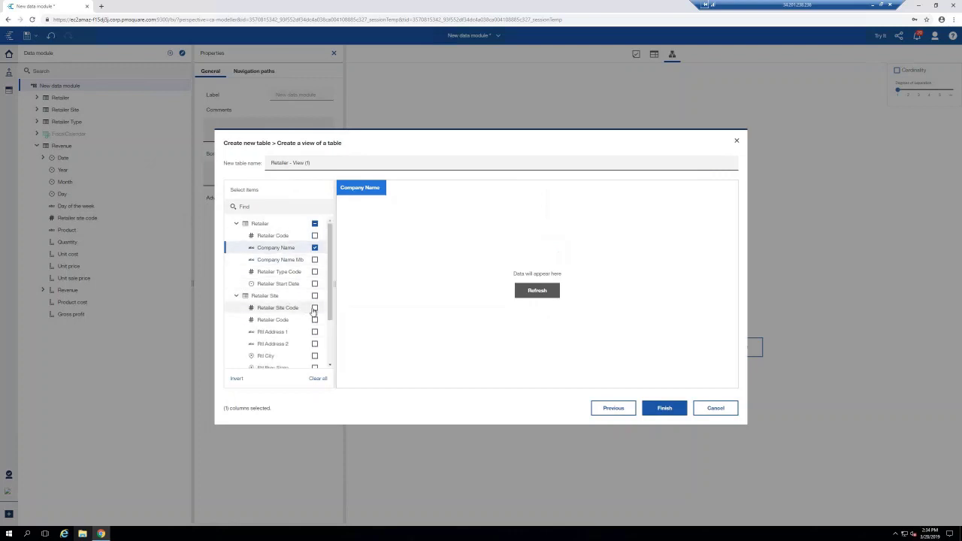
pyautogui.click(315, 308)
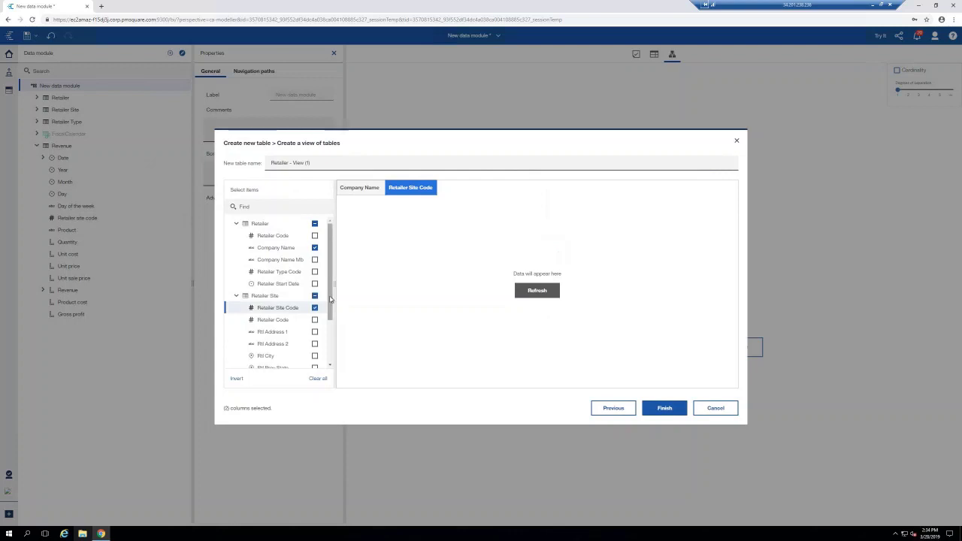
pyautogui.scroll(-2, 330, 299)
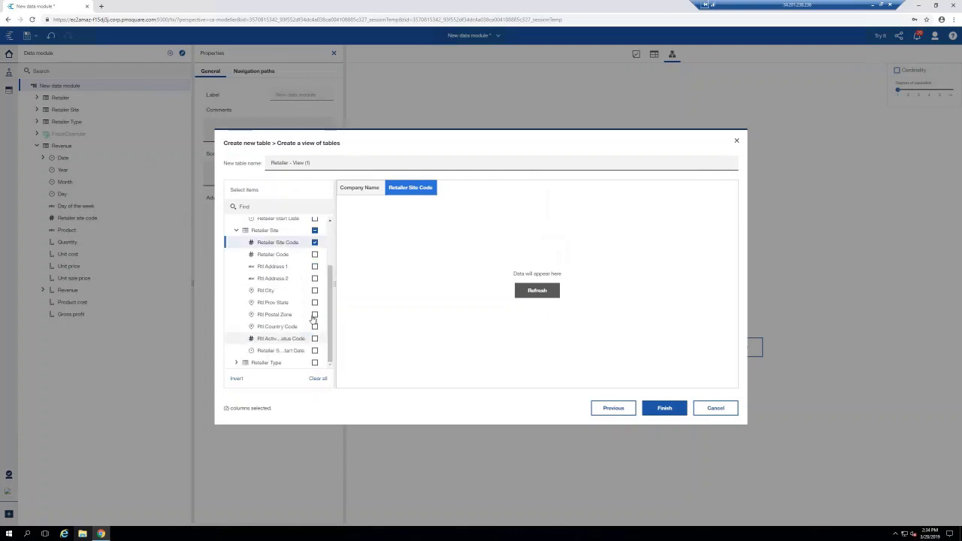
pyautogui.click(314, 290)
pyautogui.keyDown('shift'); pyautogui.click(314, 326); pyautogui.keyUp('shift')
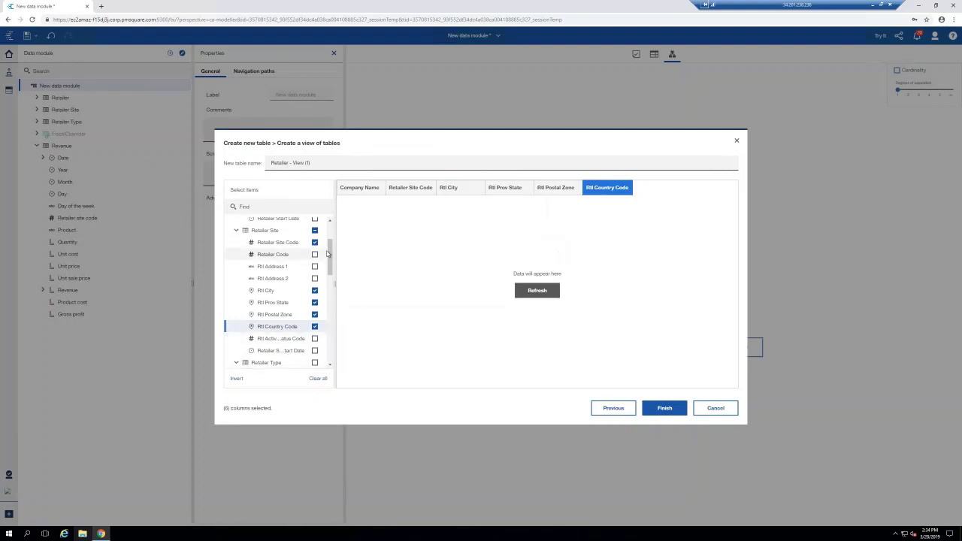
pyautogui.moveTo(330, 261); pyautogui.dragTo(330, 286)
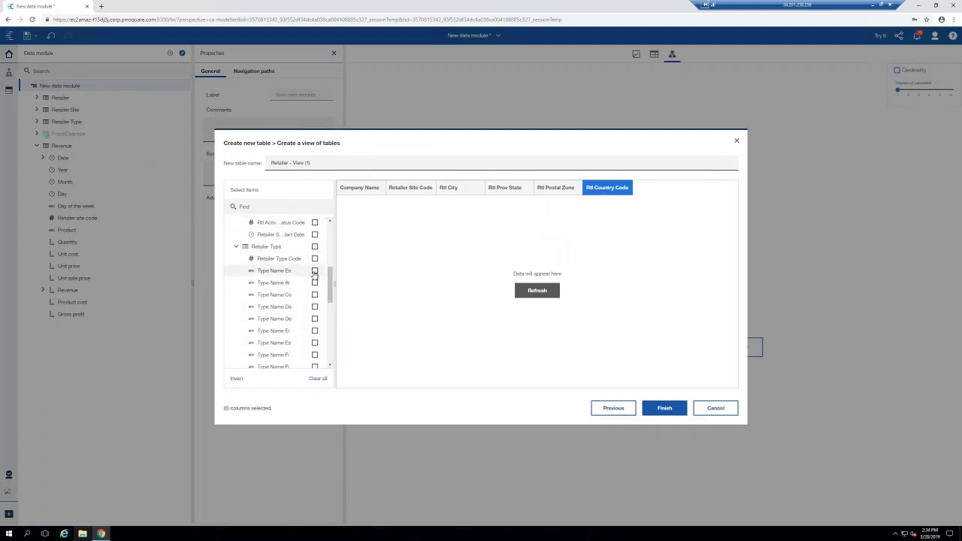
pyautogui.click(314, 270)
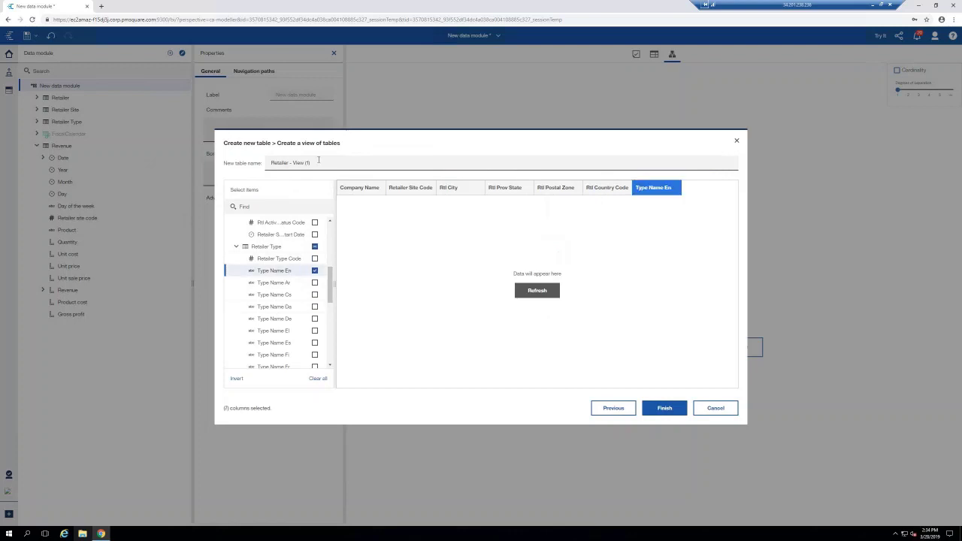
# Name the new view Retailer Location and finish creating it
pyautogui.tripleClick(283, 164)
pyautogui.write('Rtlailer Location')
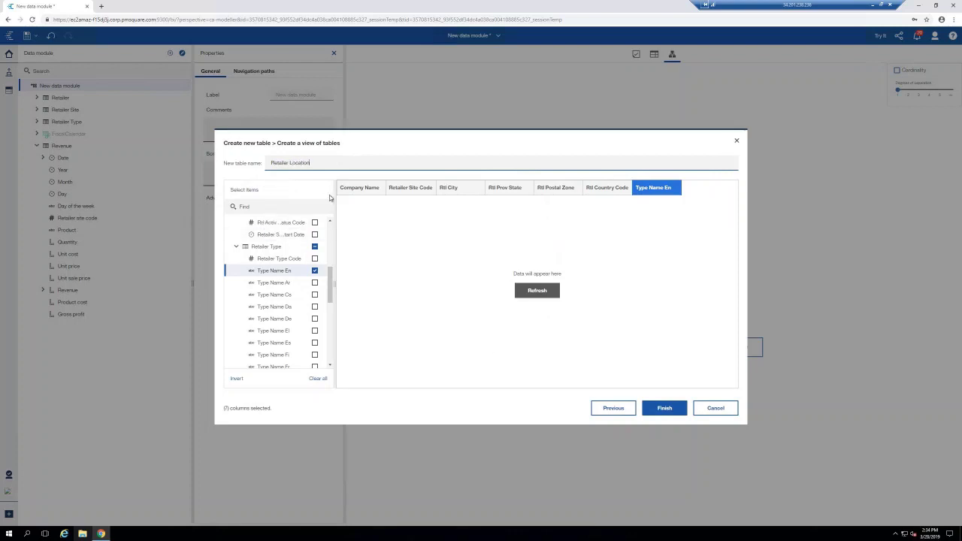
pyautogui.click(666, 409)
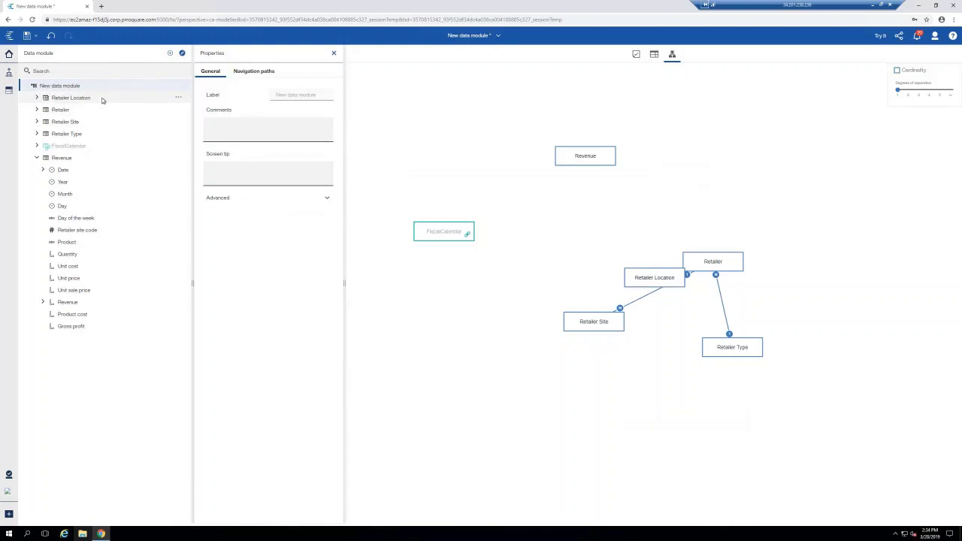
# Preview the Retailer Location data in the grid and reposition its box directly beneath Revenue in the relationship diagram
pyautogui.click(103, 100)
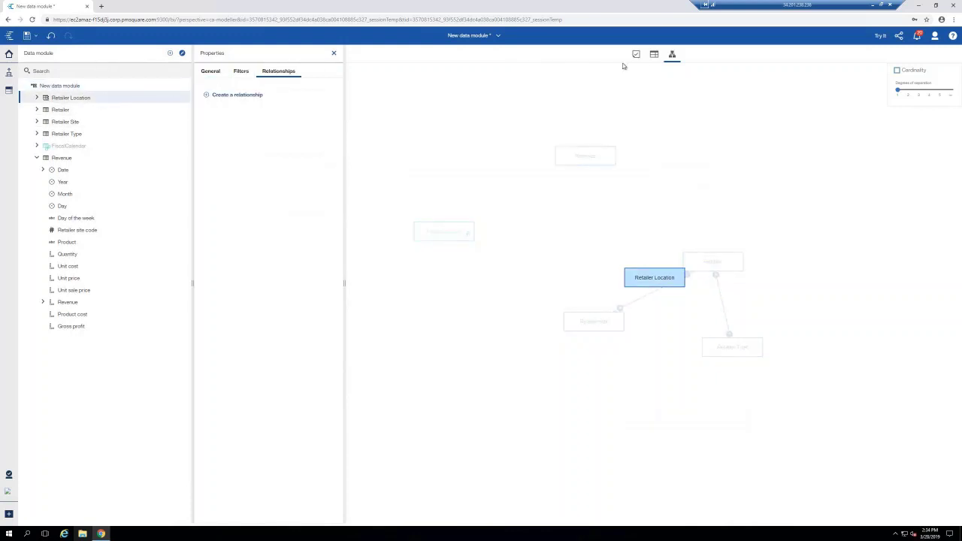
pyautogui.click(654, 54)
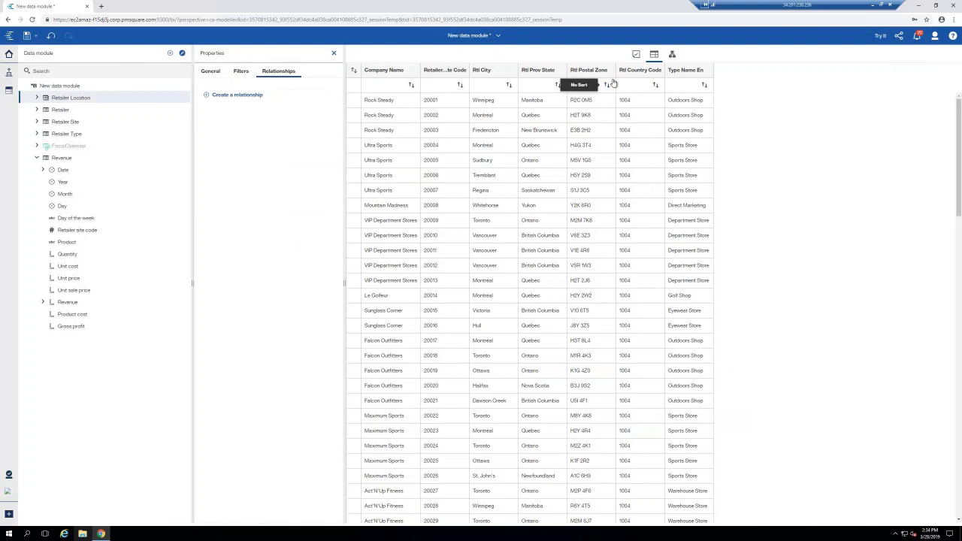
pyautogui.click(672, 56)
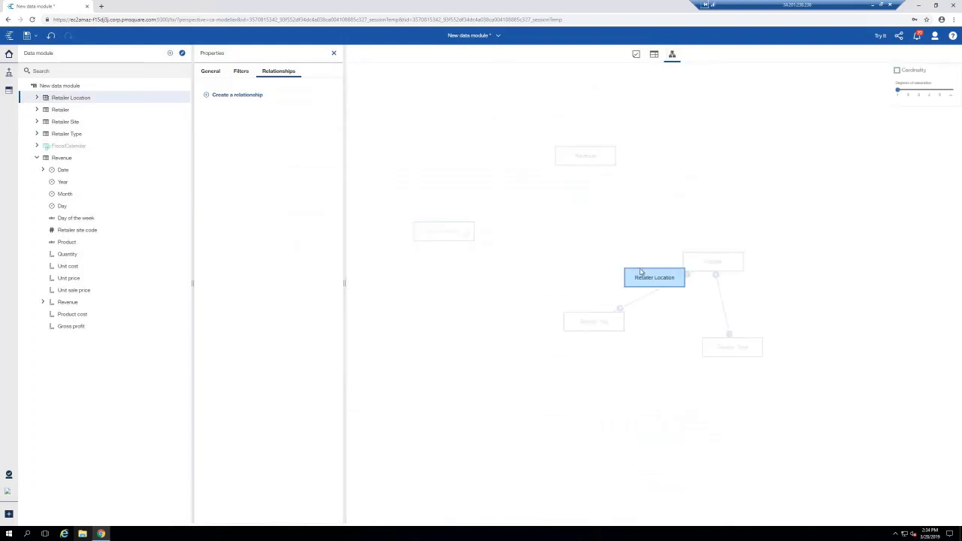
pyautogui.moveTo(641, 272); pyautogui.dragTo(582, 223)
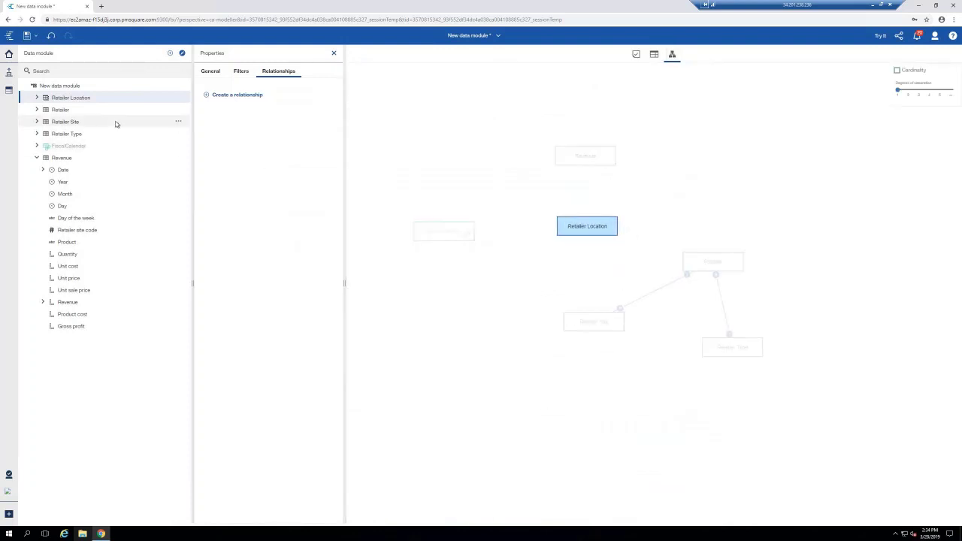
# Create a 1-to-many inner join relationship from Retailer Location to Revenue, matching Retailer Site Code with Retailer site code
pyautogui.click(210, 98)
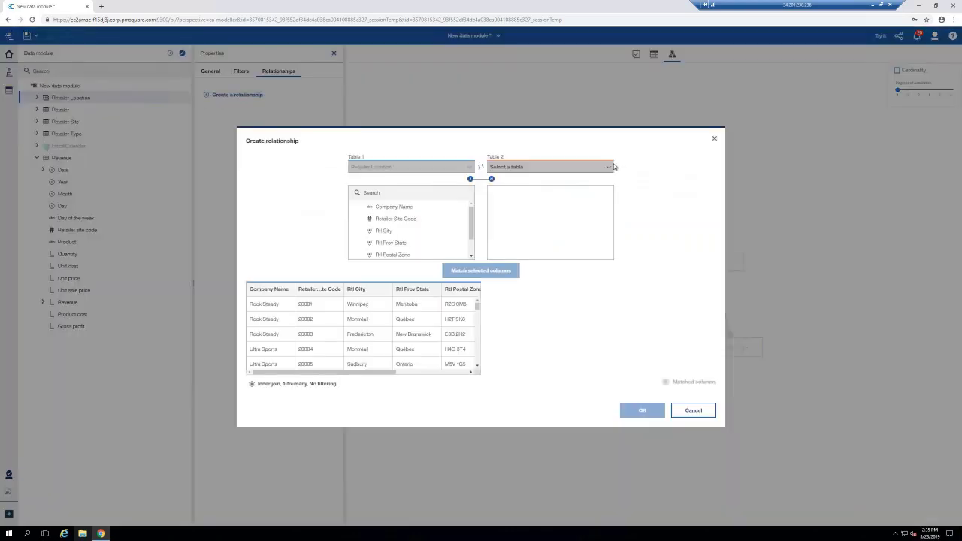
pyautogui.click(610, 167)
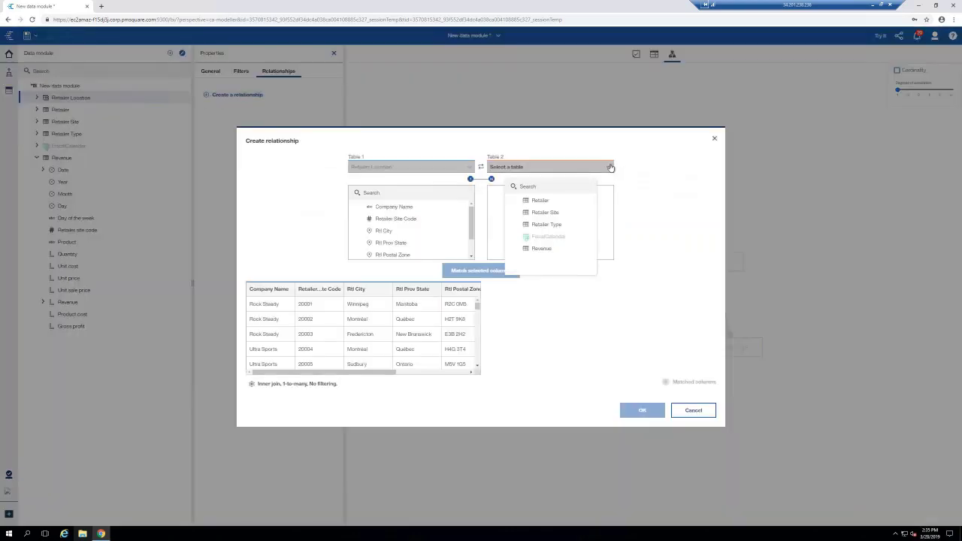
pyautogui.click(542, 248)
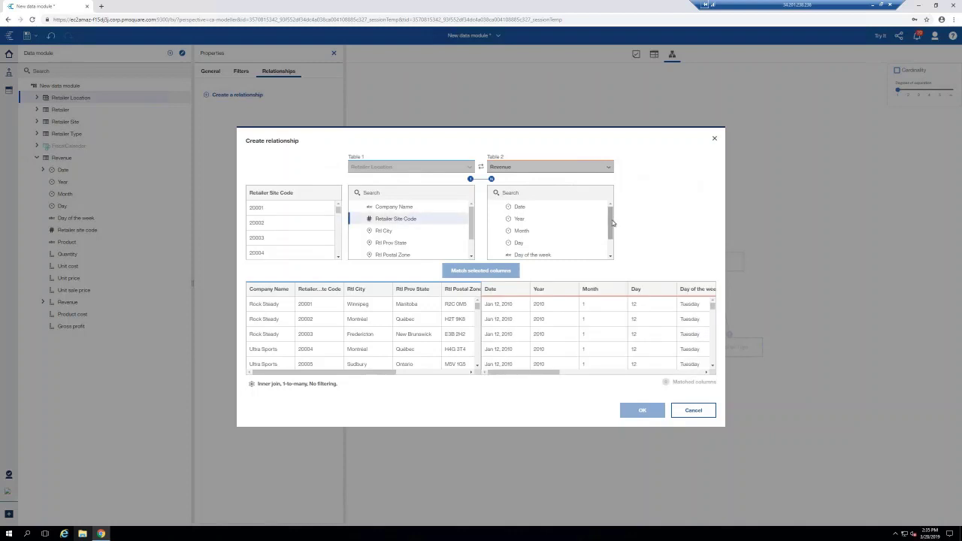
pyautogui.scroll(-2, 552, 248)
pyautogui.click(558, 246)
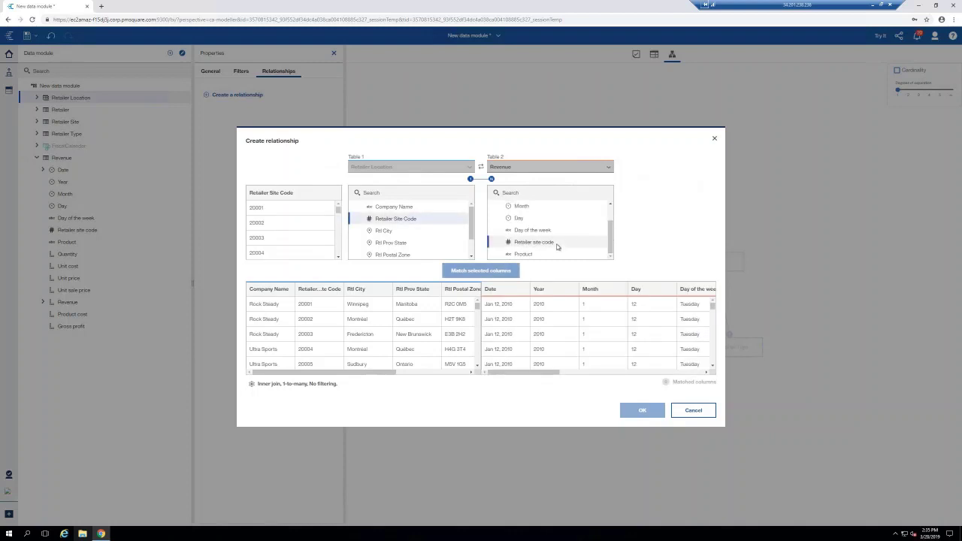
pyautogui.click(496, 271)
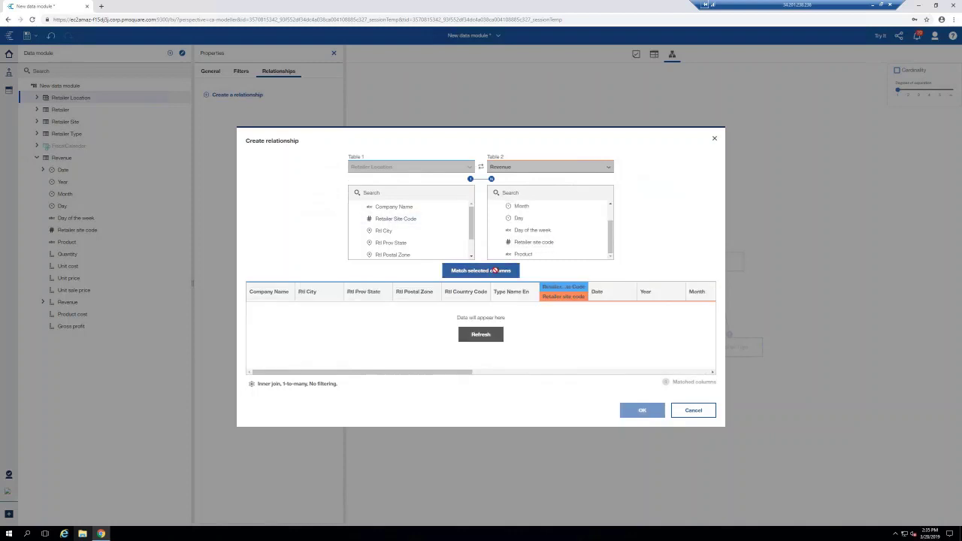
pyautogui.click(481, 332)
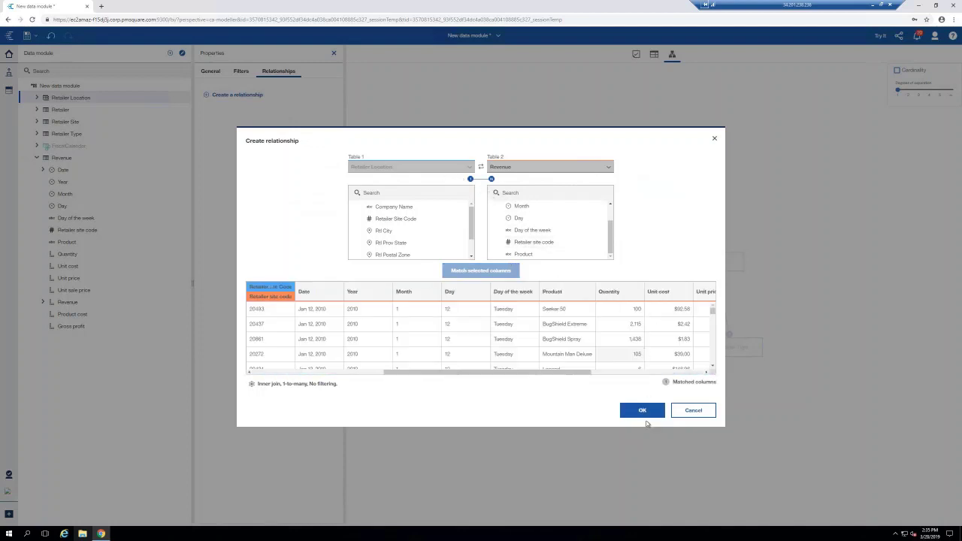
pyautogui.click(645, 415)
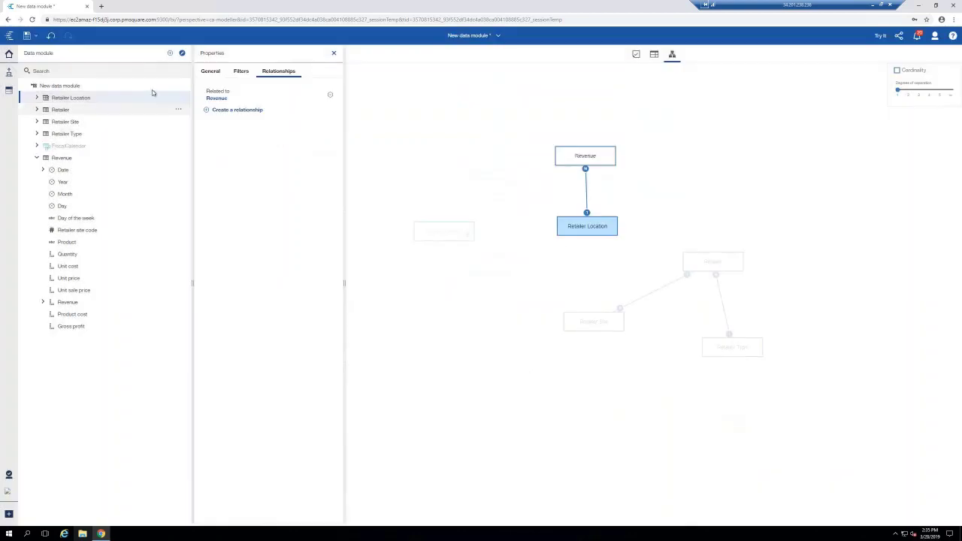
# Create a folder named Retailer Data Sources at the root of the data module
pyautogui.click(176, 89)
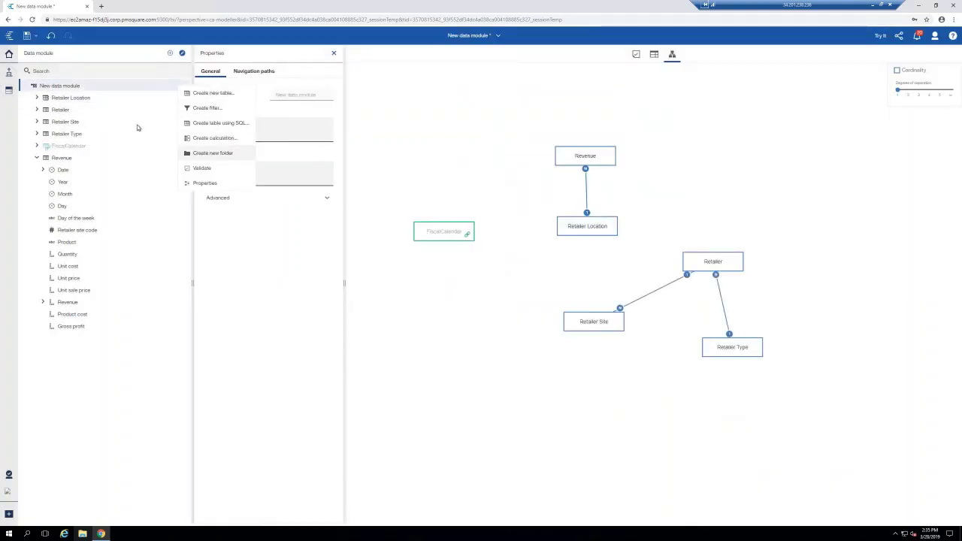
pyautogui.press('Return')
pyautogui.write('R')
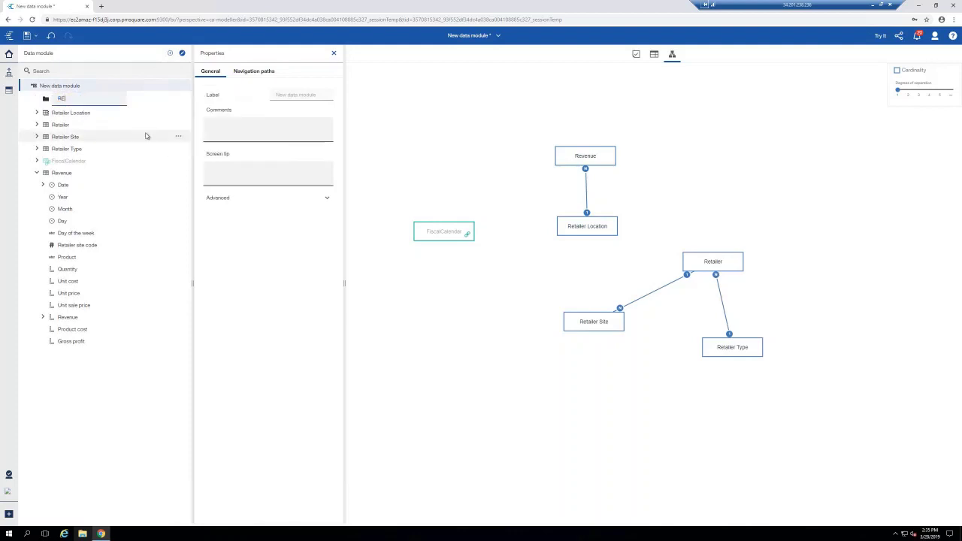
pyautogui.write('etailer Data Sources')
pyautogui.press('Return')
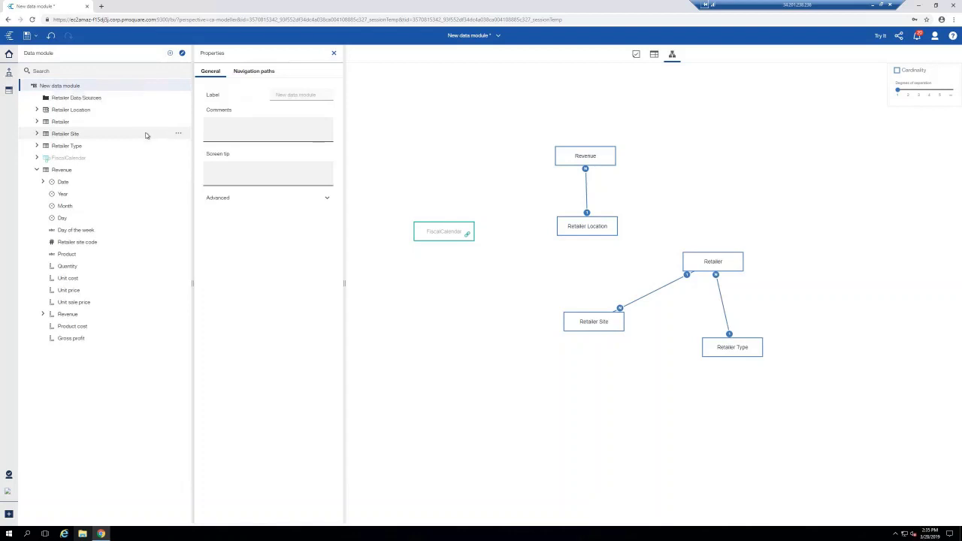
# Move the Retailer, Retailer Site and Retailer Type tables into the Retailer Data Sources folder
pyautogui.click(78, 112)
pyautogui.click(73, 122)
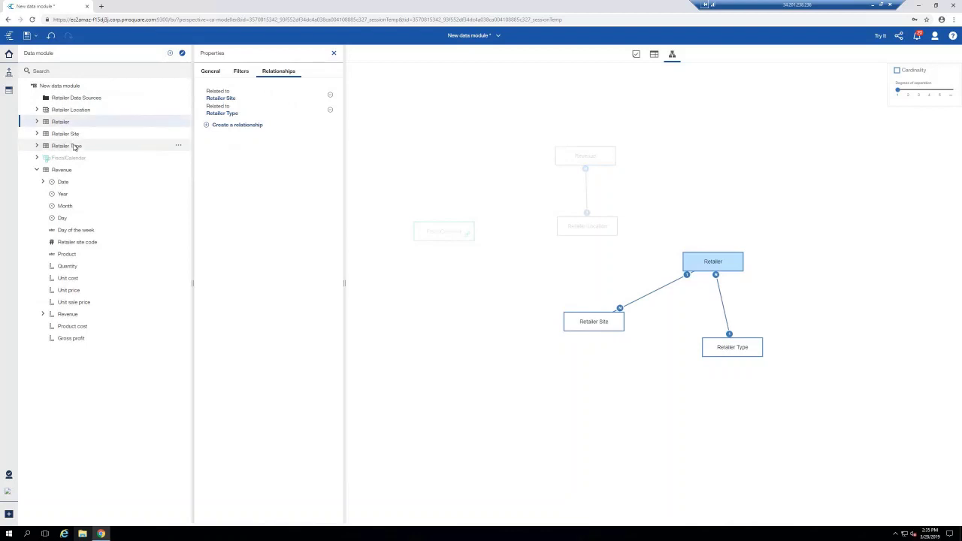
pyautogui.keyDown('shift'); pyautogui.click(74, 146); pyautogui.keyUp('shift')
pyautogui.moveTo(74, 146); pyautogui.dragTo(79, 100)
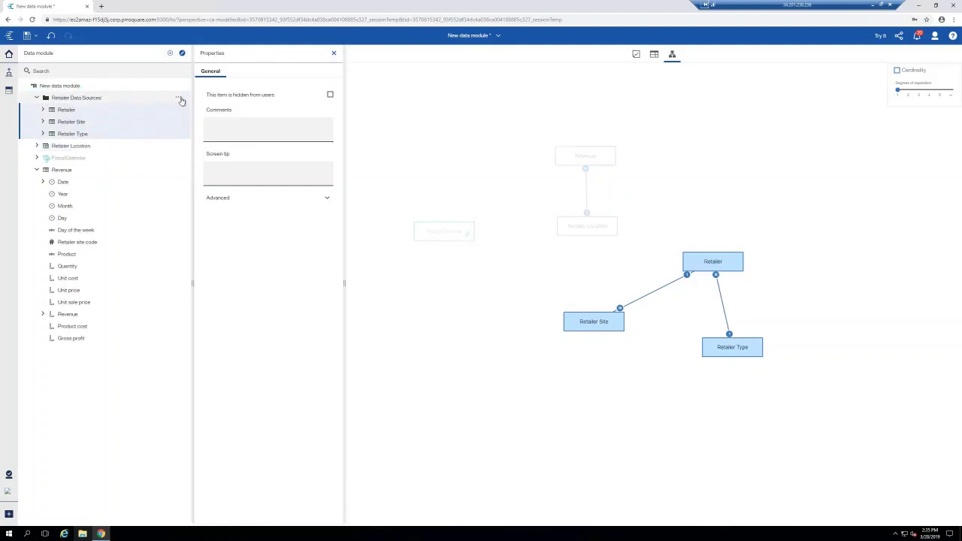
# Hide the Retailer Data Sources folder from users and collapse both it and the Revenue table in the module tree
pyautogui.click(182, 101)
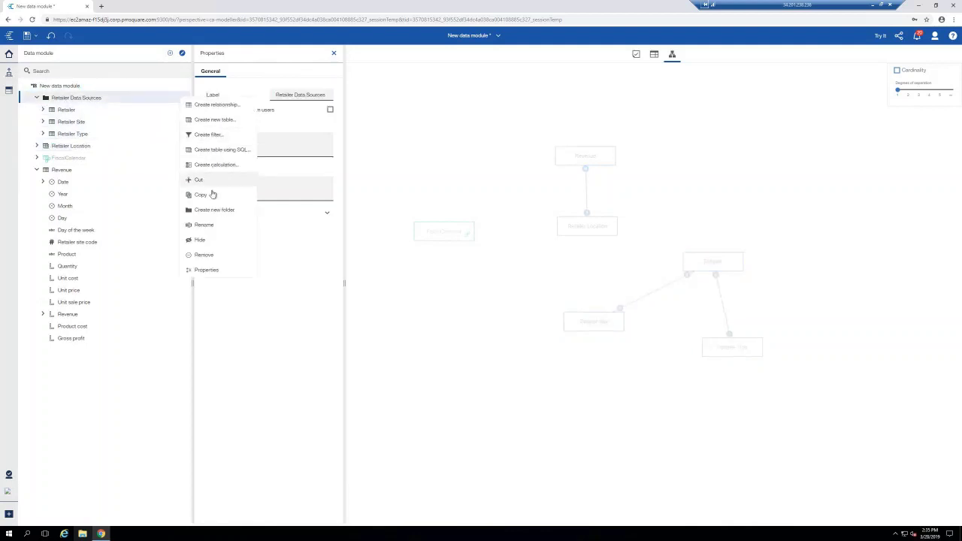
pyautogui.click(200, 240)
pyautogui.click(36, 98)
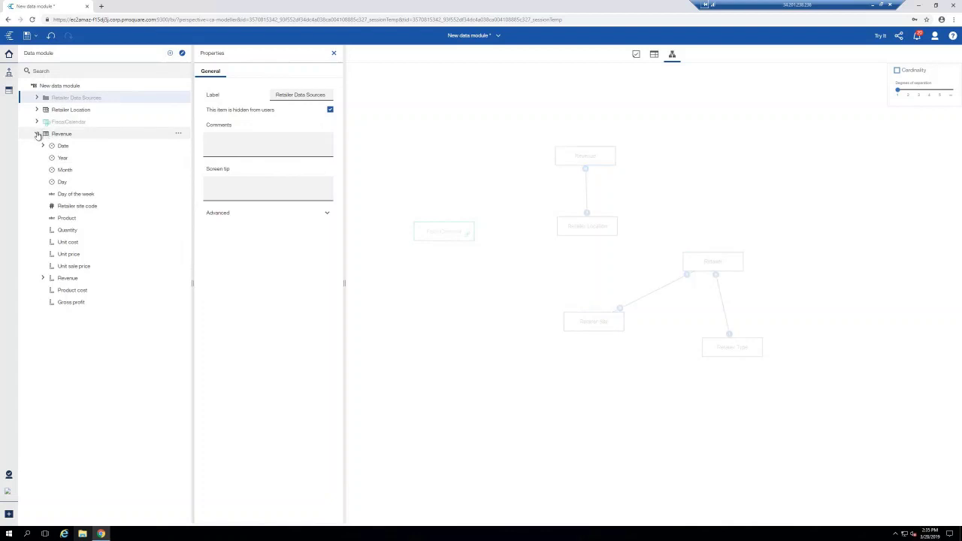
pyautogui.click(37, 134)
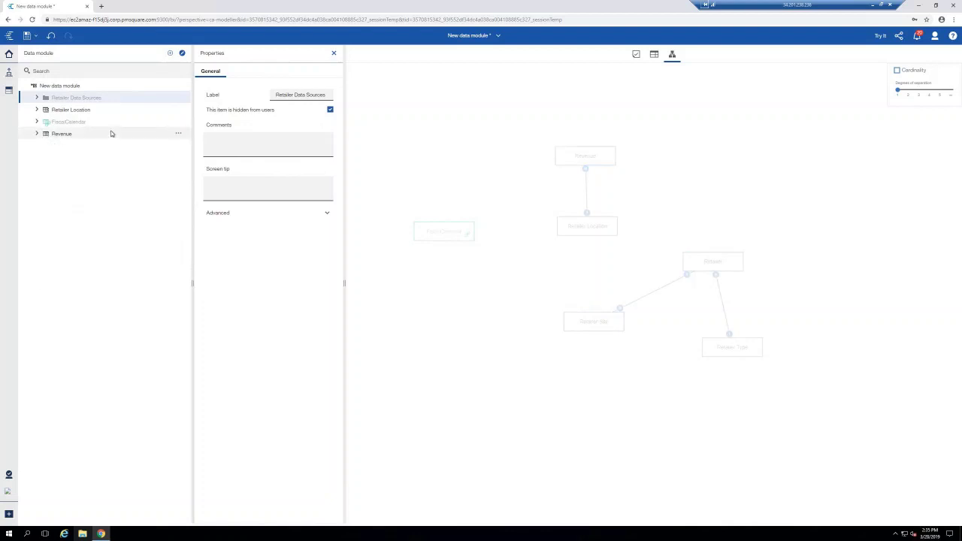
# Try out the data module in a test report, check which tables report authors can use, and return to the module
pyautogui.click(880, 36)
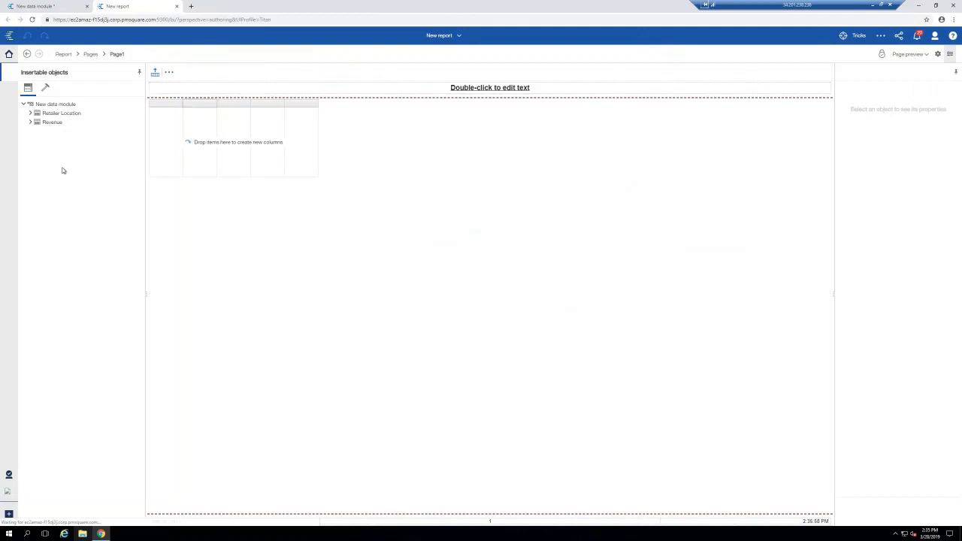
pyautogui.click(56, 112)
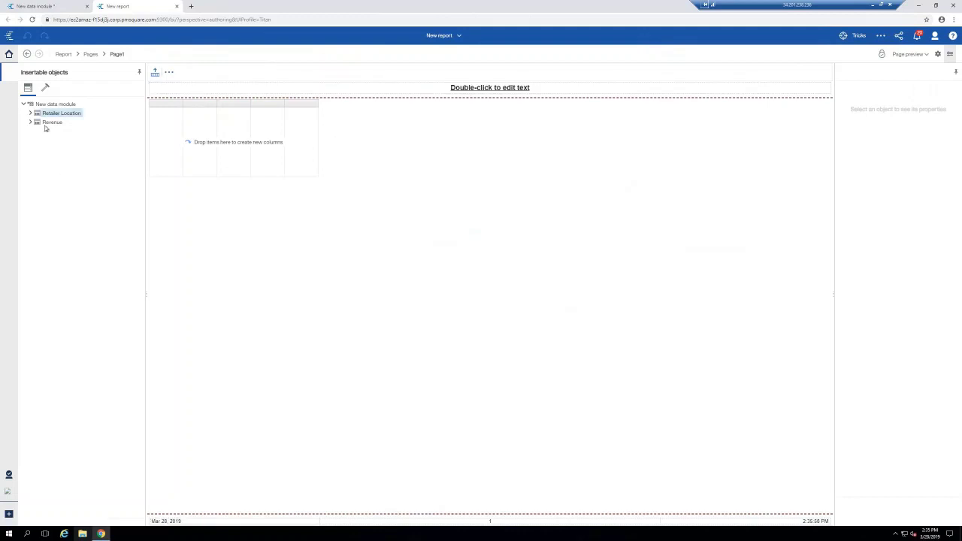
pyautogui.click(52, 123)
pyautogui.click(64, 6)
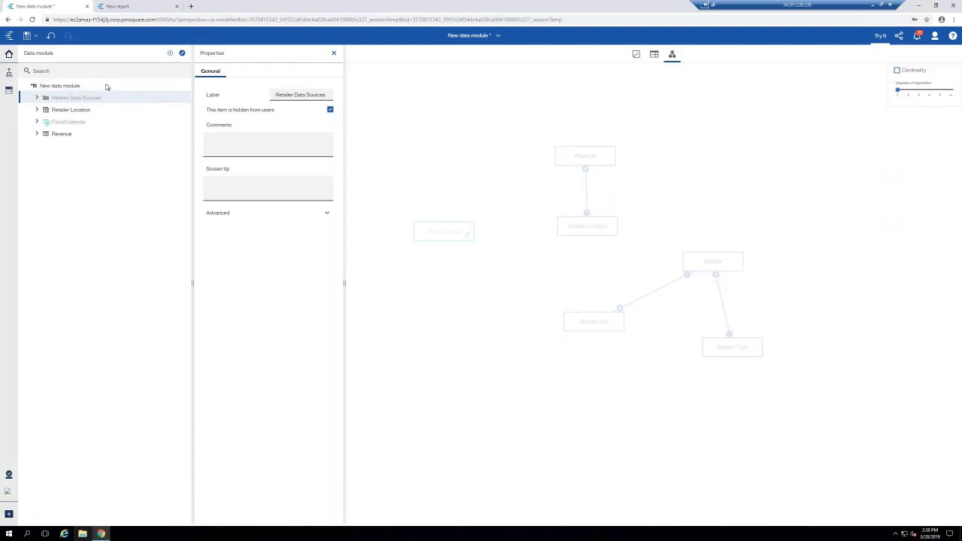
# Save the data module as Sales and Retailer Module in Team content > Demo Assets > Data modules webinar
pyautogui.click(72, 113)
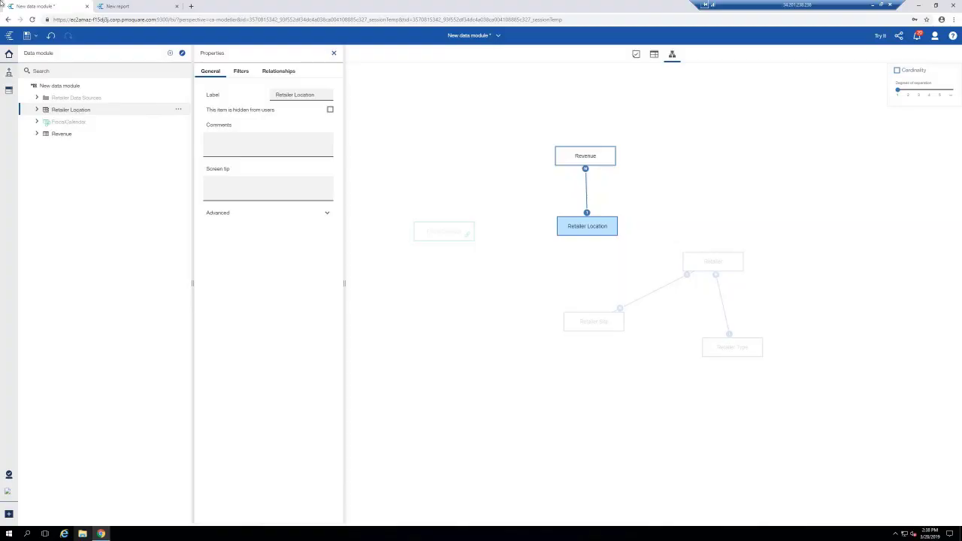
pyautogui.click(27, 36)
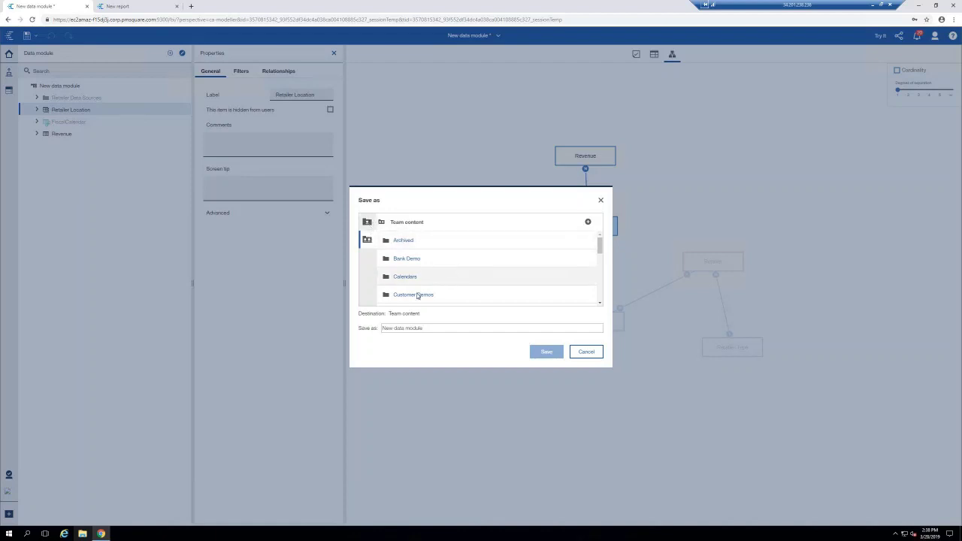
pyautogui.scroll(-3, 429, 280)
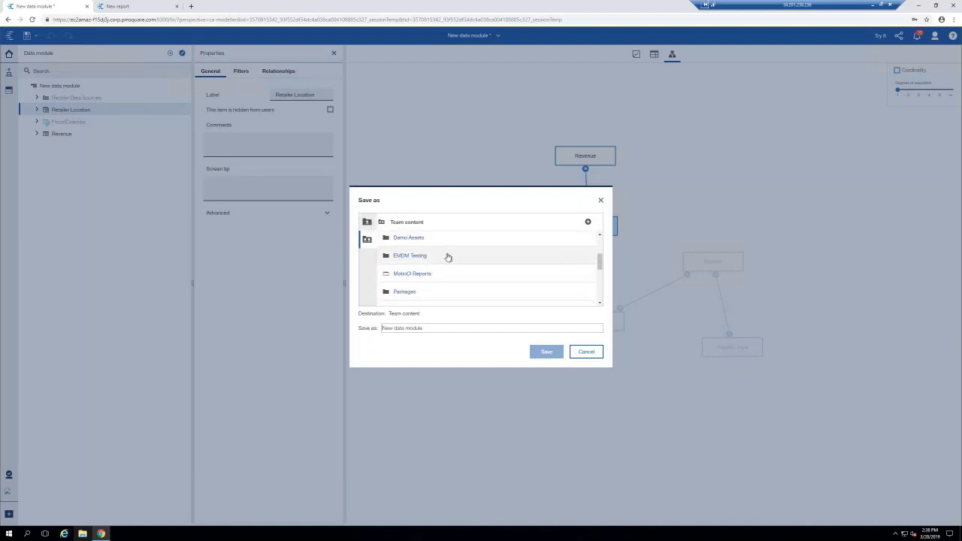
pyautogui.scroll(2, 447, 257)
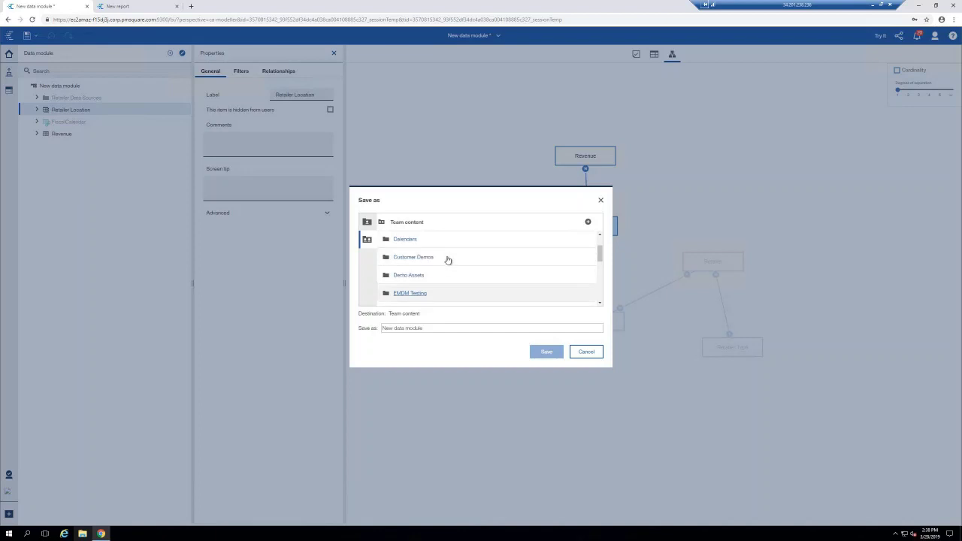
pyautogui.click(411, 276)
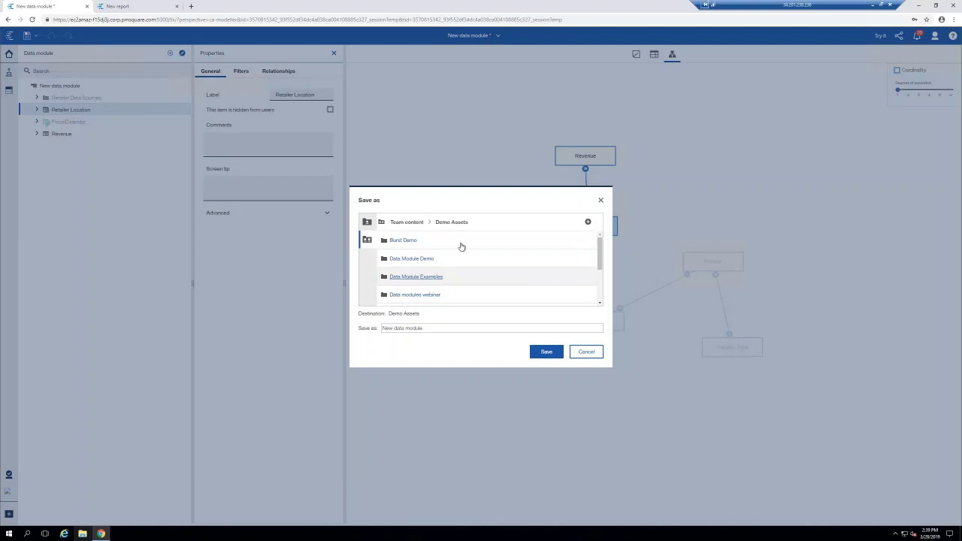
pyautogui.click(433, 293)
pyautogui.tripleClick(401, 328)
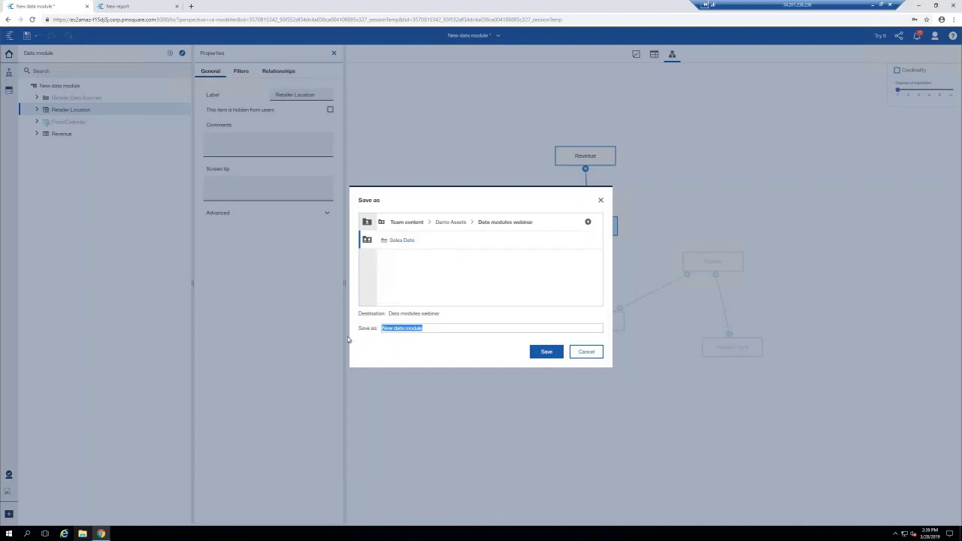
pyautogui.write('Sales and Retailer WModu')
pyautogui.click(545, 351)
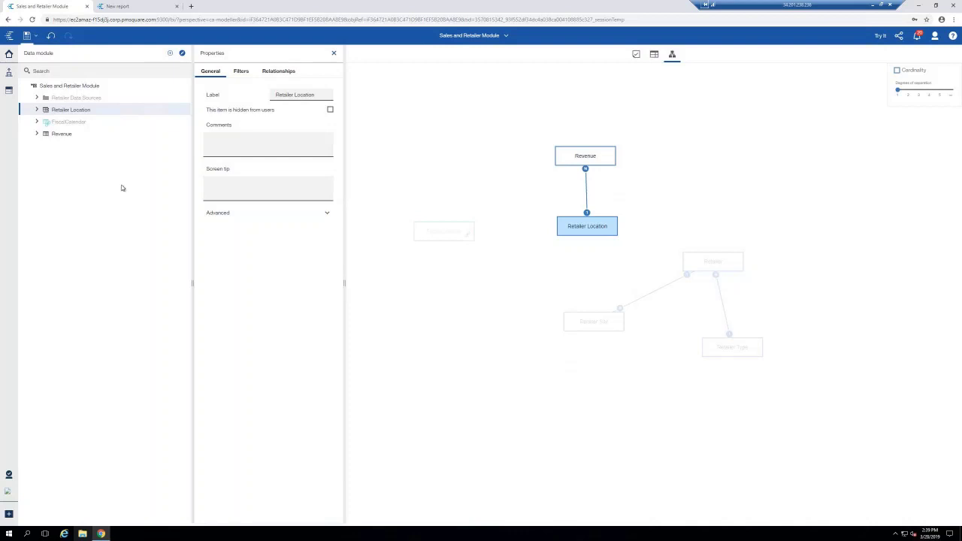
# Add Product Inventory.xlsx from Team content > Demo Assets > Data Module Demo > Source Objects as a new source of the module
pyautogui.click(170, 54)
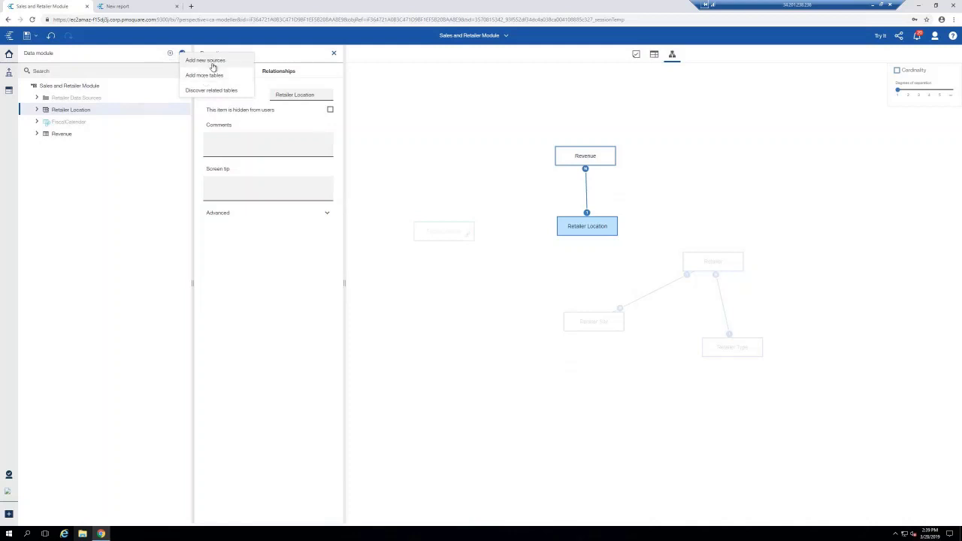
pyautogui.click(214, 61)
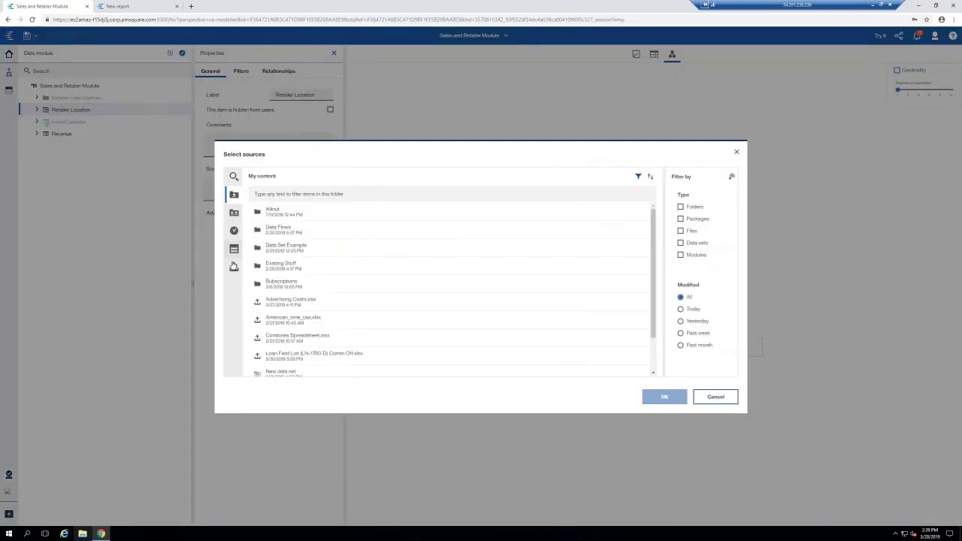
pyautogui.click(234, 213)
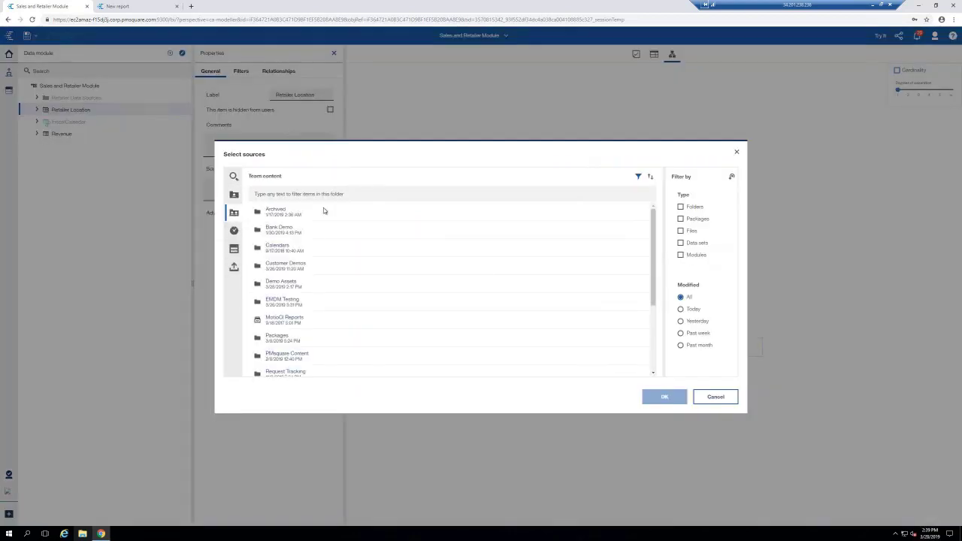
pyautogui.click(284, 287)
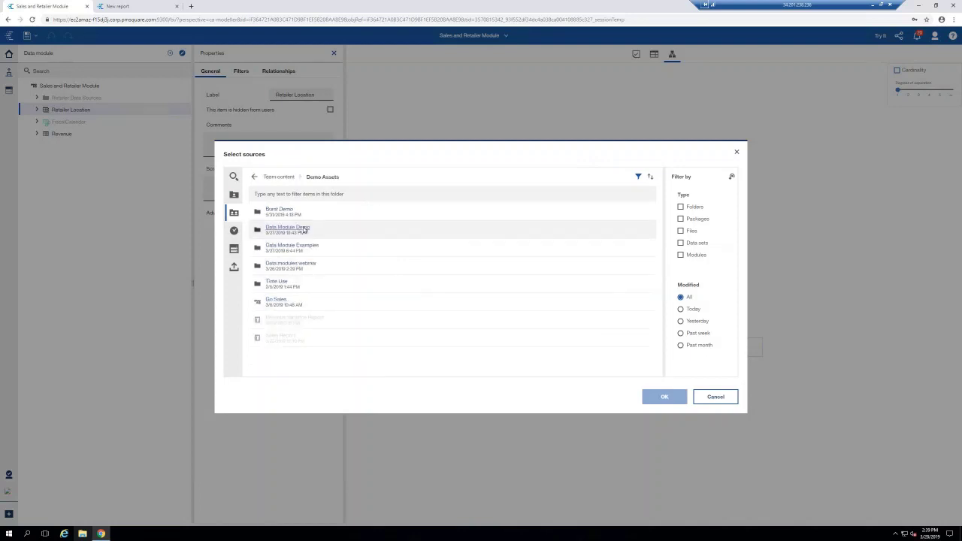
pyautogui.click(305, 229)
pyautogui.click(292, 213)
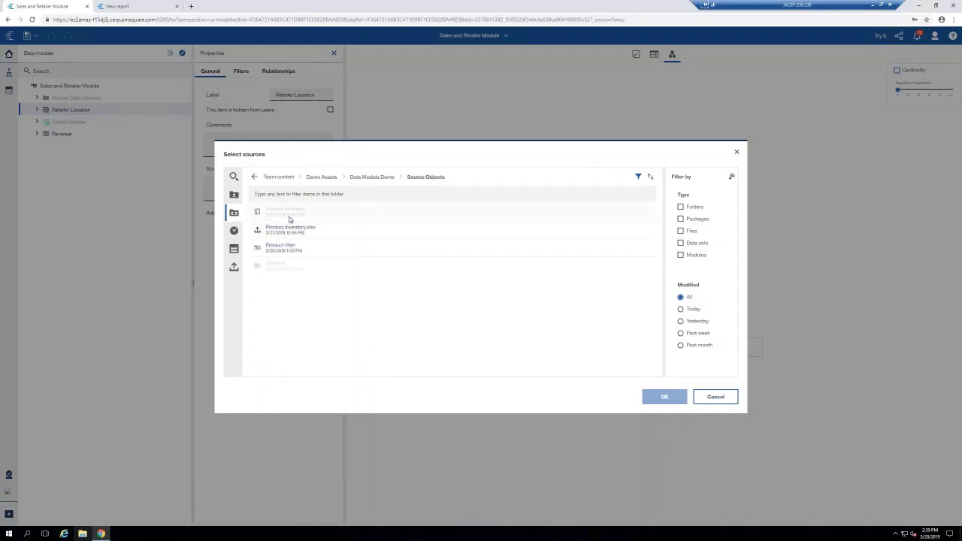
pyautogui.click(296, 234)
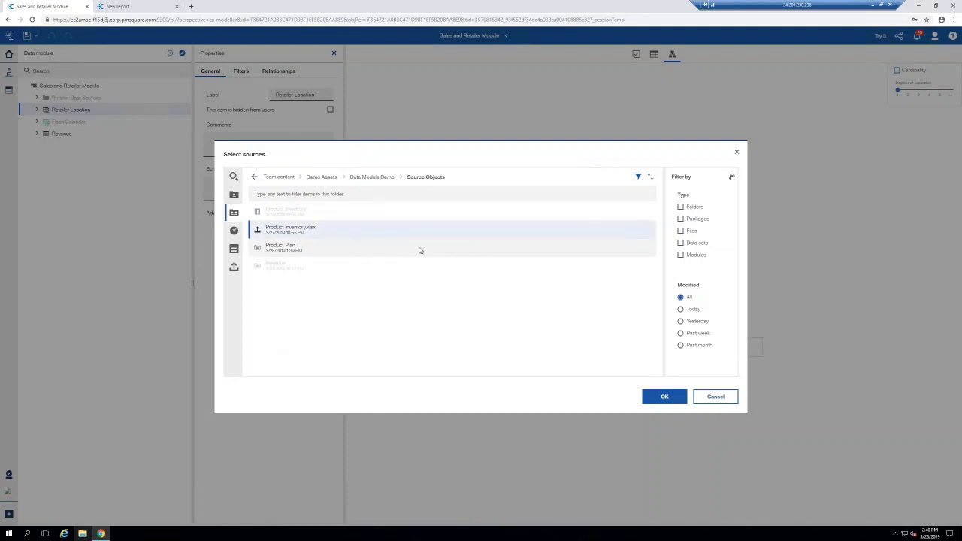
pyautogui.click(666, 397)
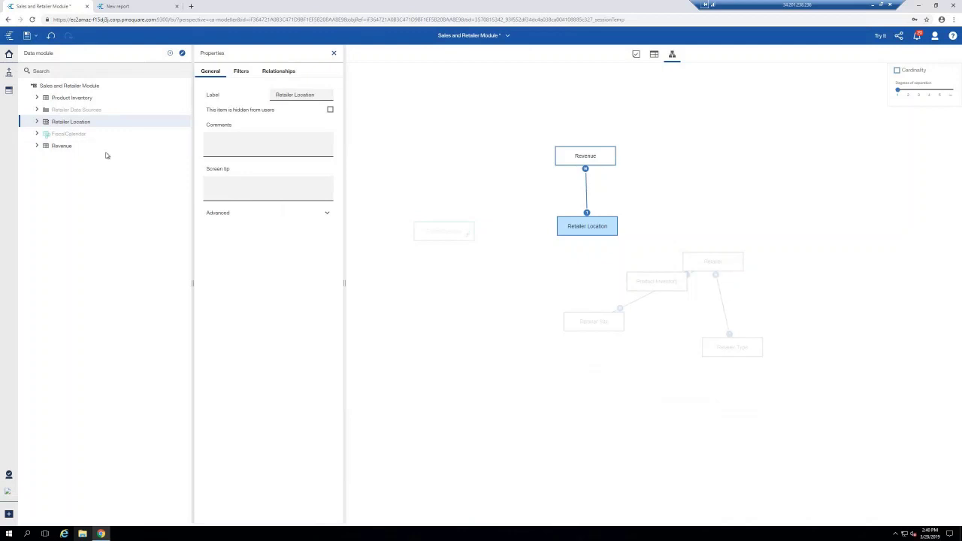
# Move the Product Inventory table above and beside Revenue in the diagram and open a new relationship between the two tables
pyautogui.click(88, 98)
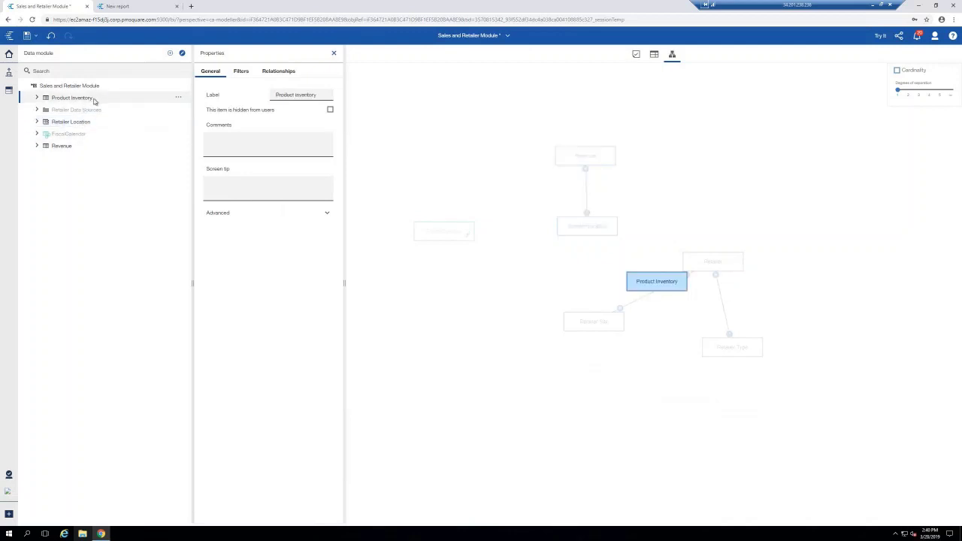
pyautogui.moveTo(651, 281); pyautogui.dragTo(665, 130)
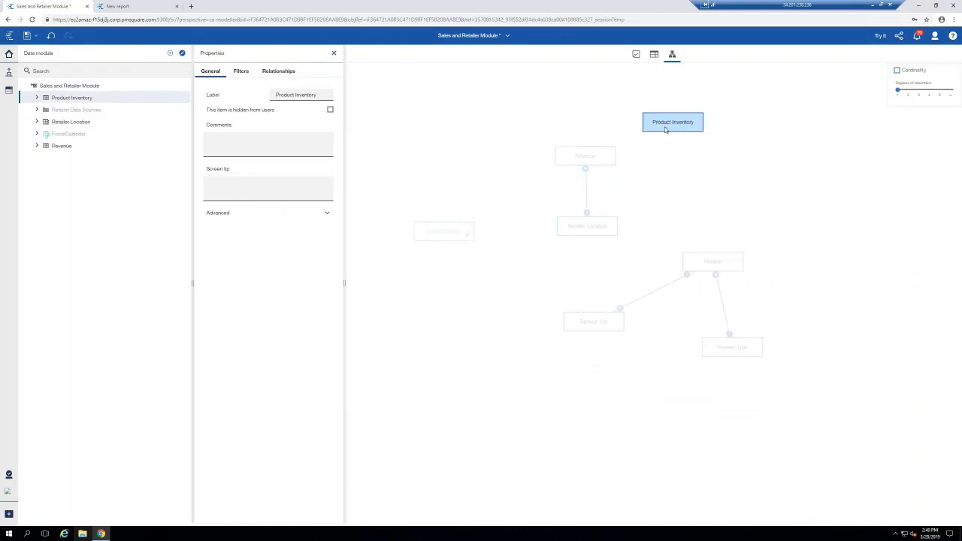
pyautogui.keyDown('ctrl'); pyautogui.click(598, 156); pyautogui.keyUp('ctrl')
pyautogui.rightClick(584, 163)
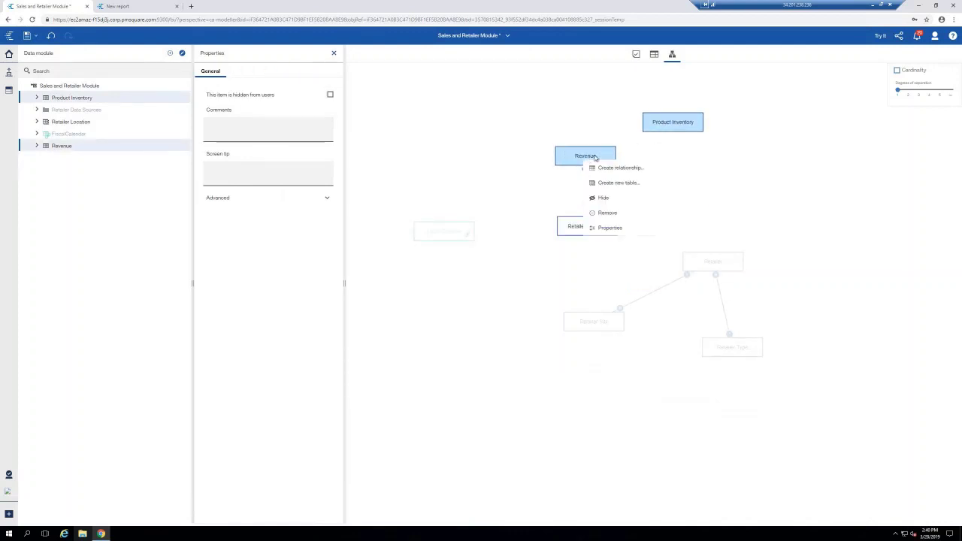
pyautogui.click(635, 168)
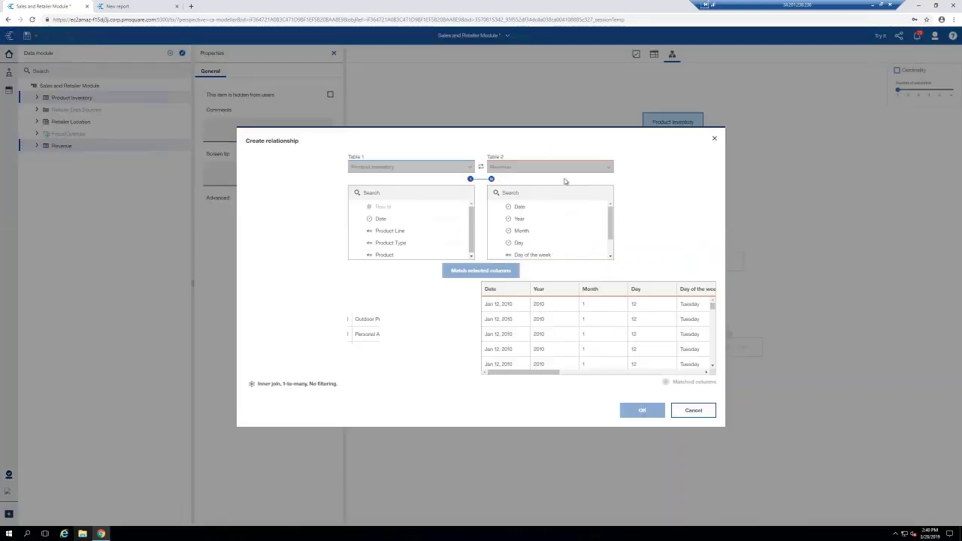
# Create the relationship between Product Inventory and Revenue by matching their Date and Product columns
pyautogui.click(379, 218)
pyautogui.click(531, 208)
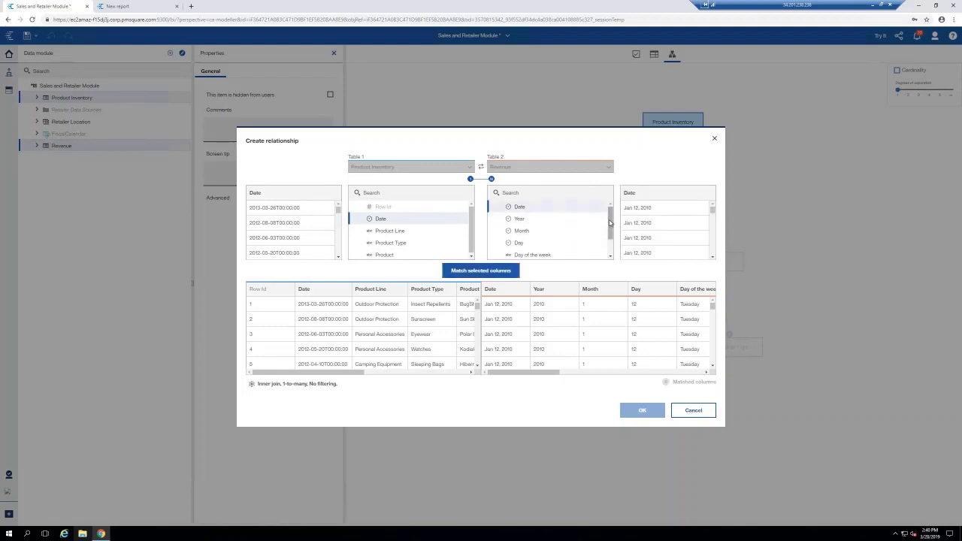
pyautogui.scroll(-2, 610, 223)
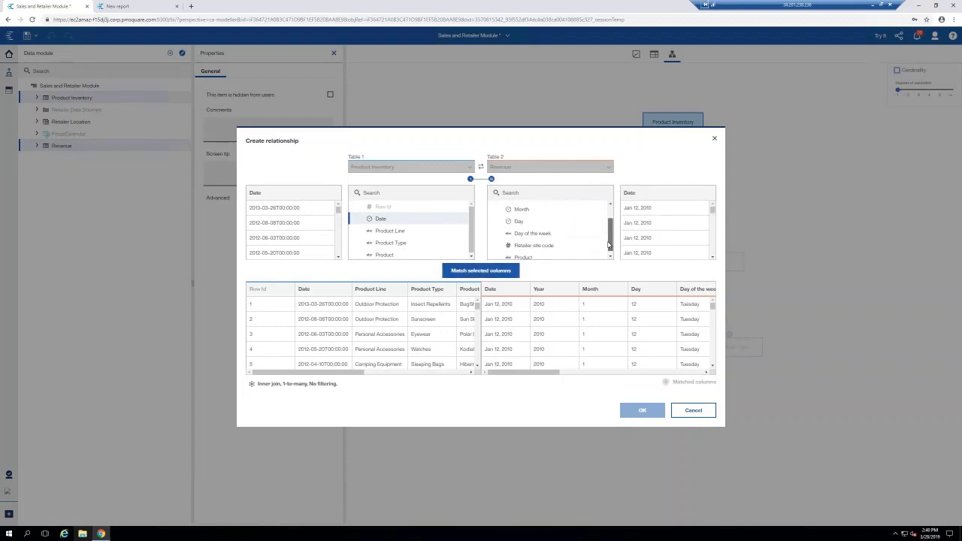
pyautogui.click(552, 255)
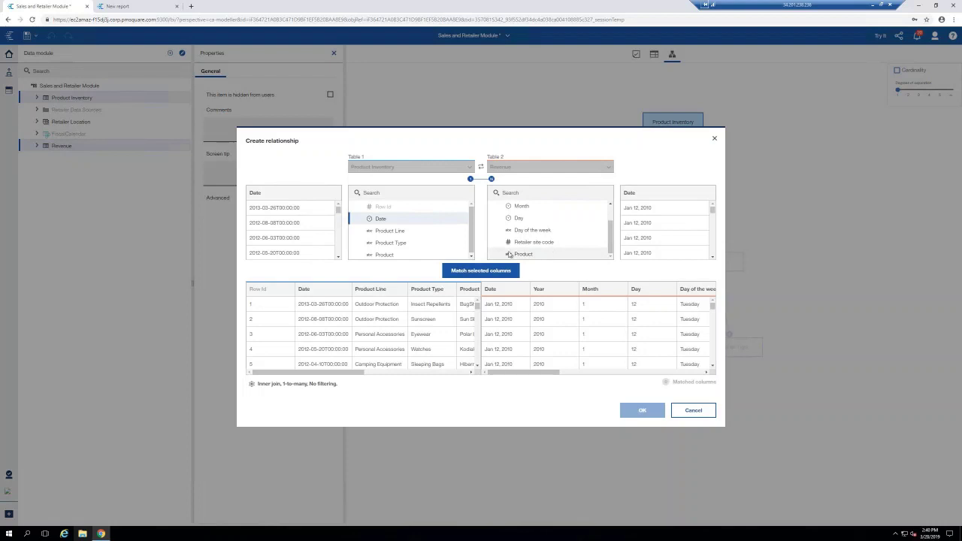
pyautogui.click(432, 256)
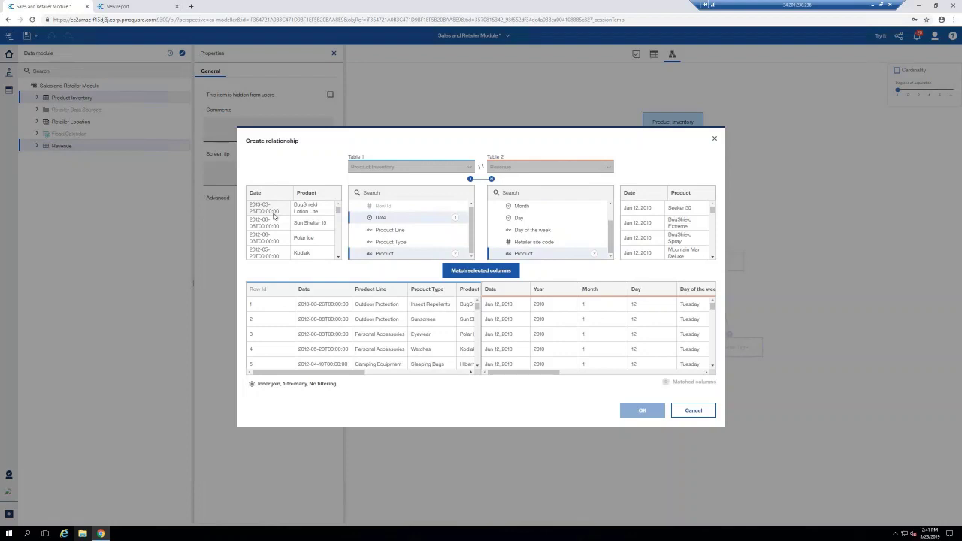
pyautogui.click(470, 269)
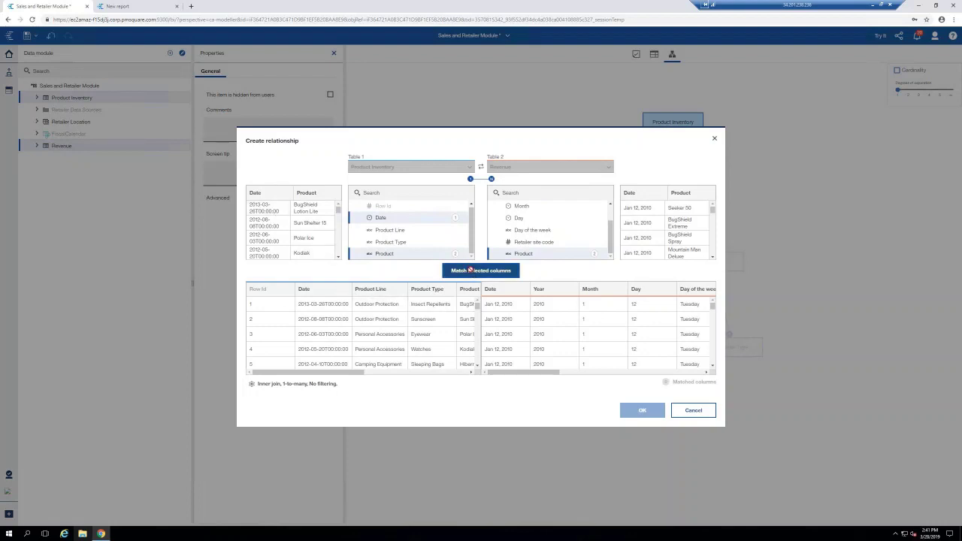
pyautogui.click(483, 335)
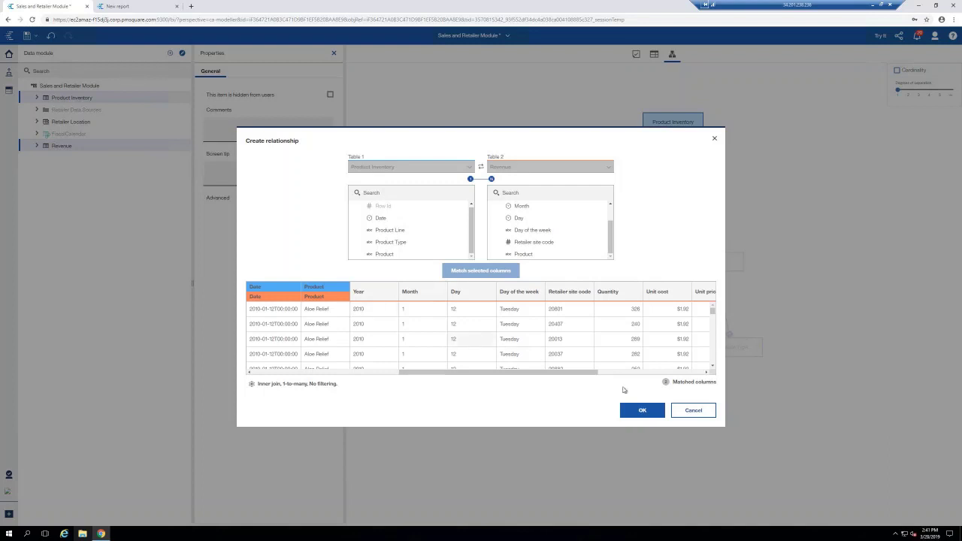
pyautogui.click(643, 411)
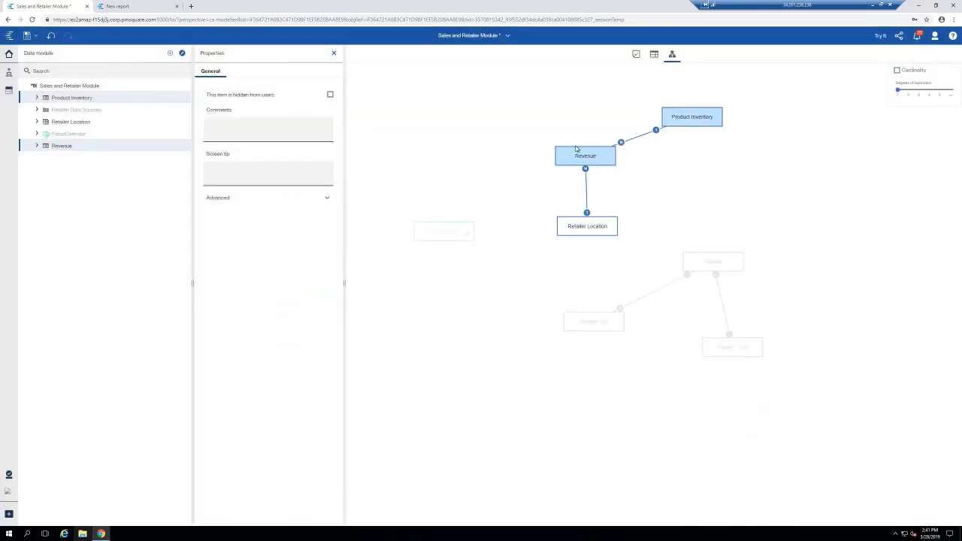
# Try out the data module in a test report and examine the items of Product Inventory, Retailer Location and Revenue
pyautogui.click(879, 38)
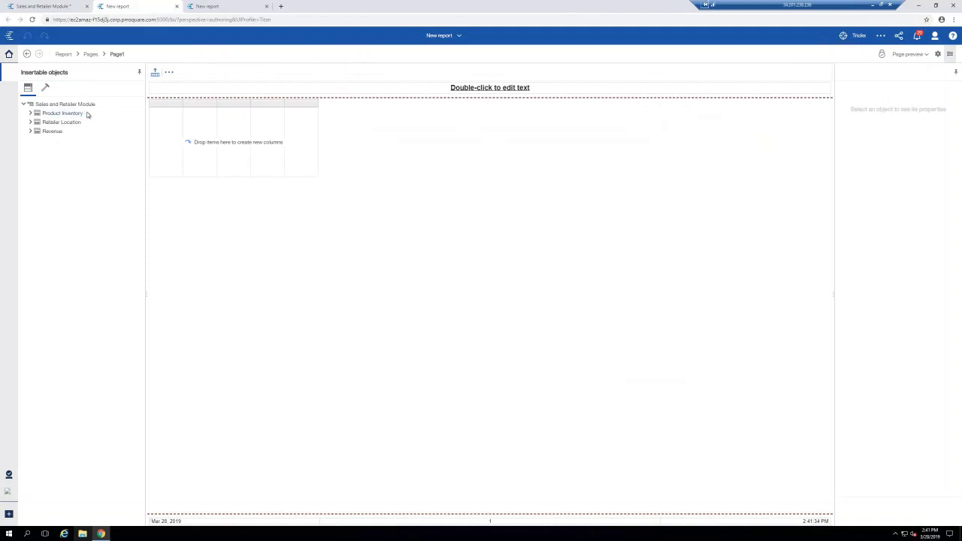
pyautogui.click(31, 114)
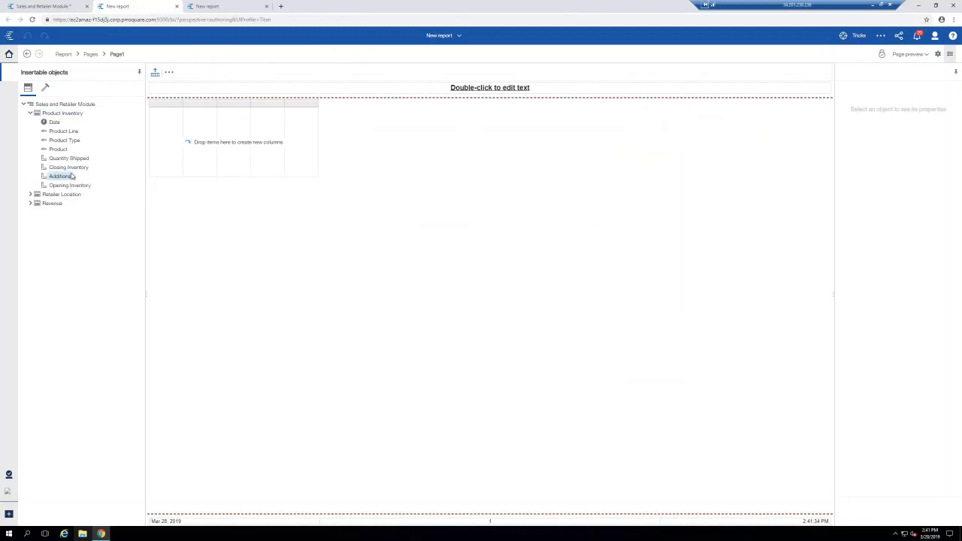
pyautogui.click(29, 194)
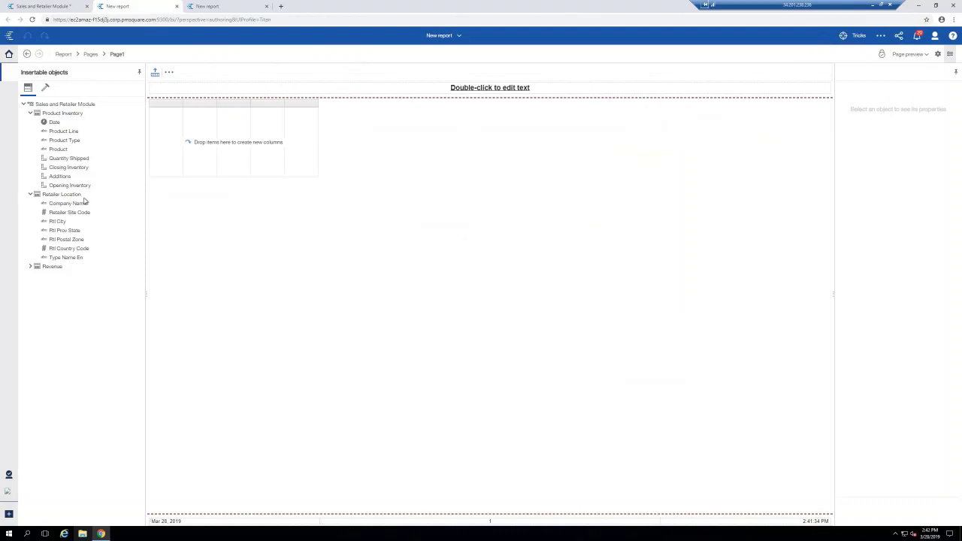
pyautogui.click(30, 267)
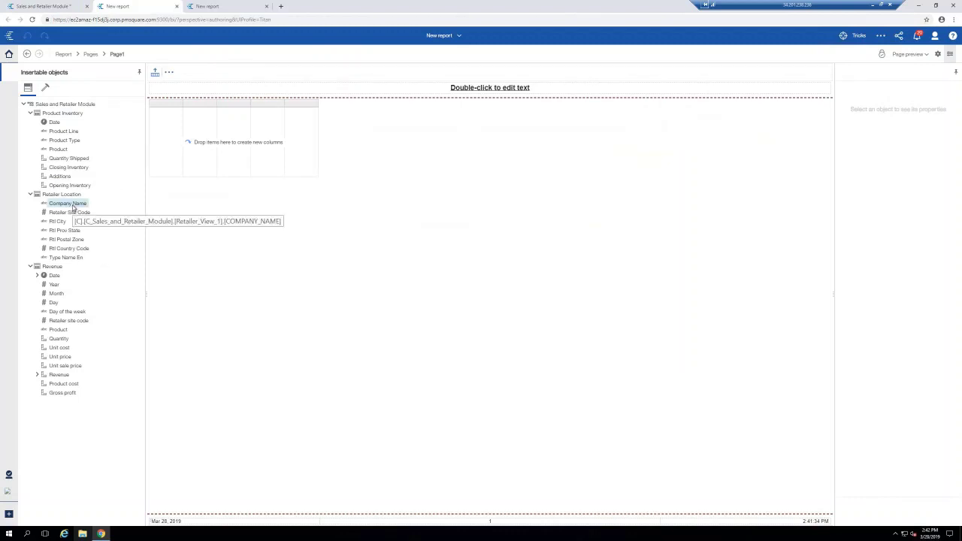
# Fill the report list with Type Name En and Company Name, followed by Quantity Shipped and Revenue
pyautogui.click(74, 260)
pyautogui.keyDown('ctrl'); pyautogui.click(70, 248); pyautogui.keyUp('ctrl')
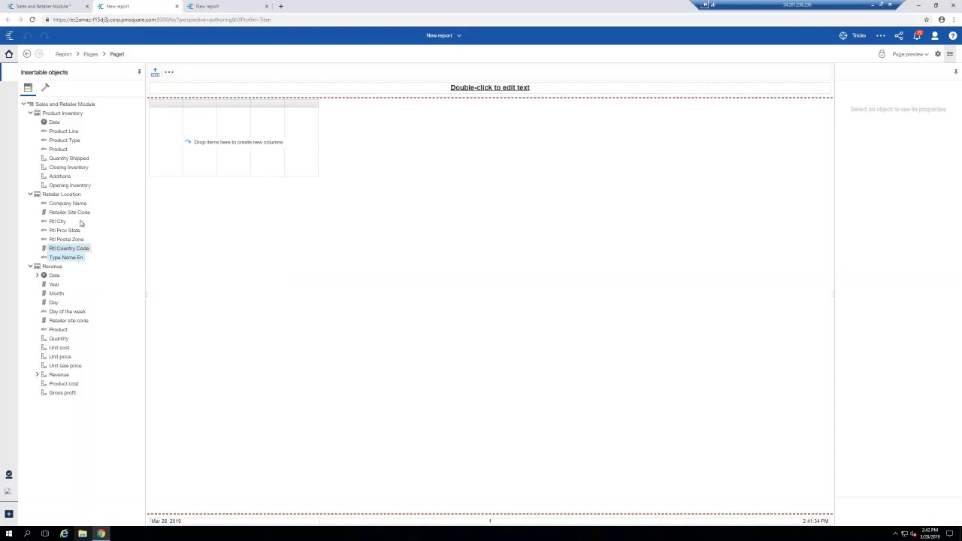
pyautogui.keyDown('ctrl'); pyautogui.click(67, 204); pyautogui.keyUp('ctrl')
pyautogui.moveTo(75, 206); pyautogui.dragTo(157, 128)
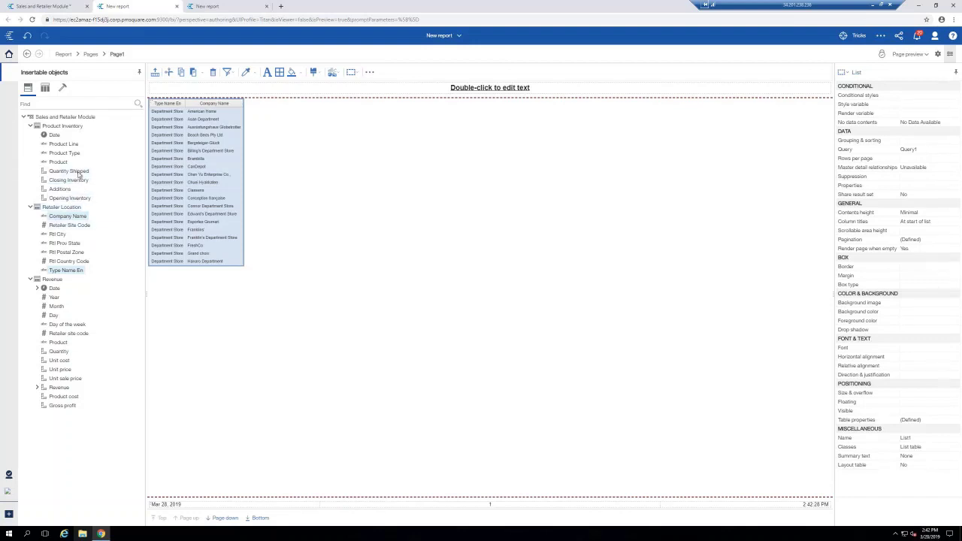
pyautogui.moveTo(81, 172); pyautogui.dragTo(236, 157)
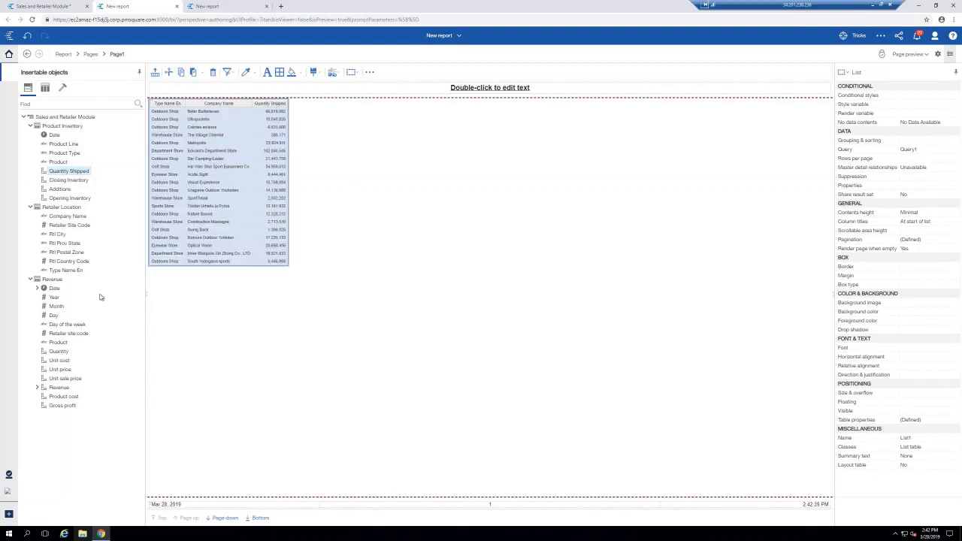
pyautogui.keyDown('ctrl'); pyautogui.click(83, 181); pyautogui.keyUp('ctrl')
pyautogui.moveTo(58, 387); pyautogui.dragTo(276, 135)
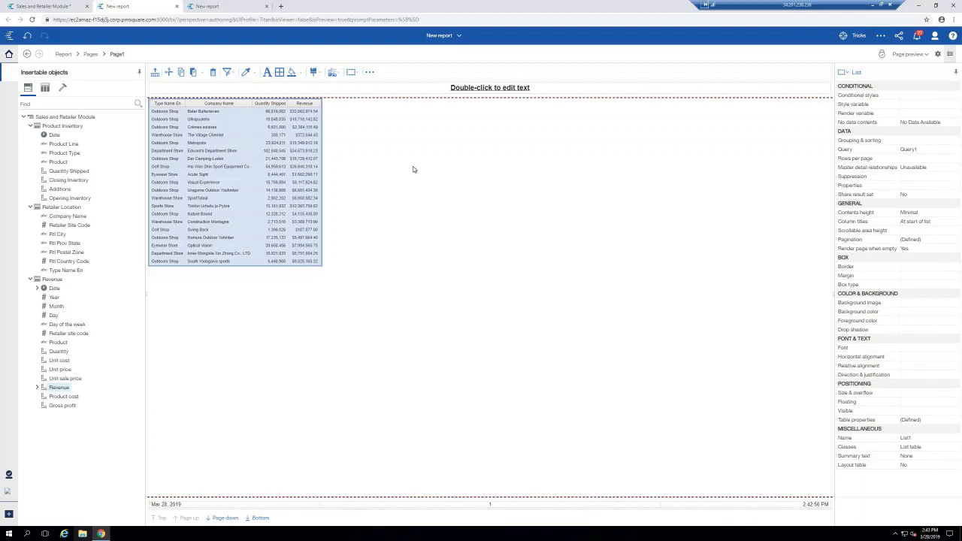
# Return to the Sales and Retailer Module and save it
pyautogui.click(439, 37)
pyautogui.click(44, 6)
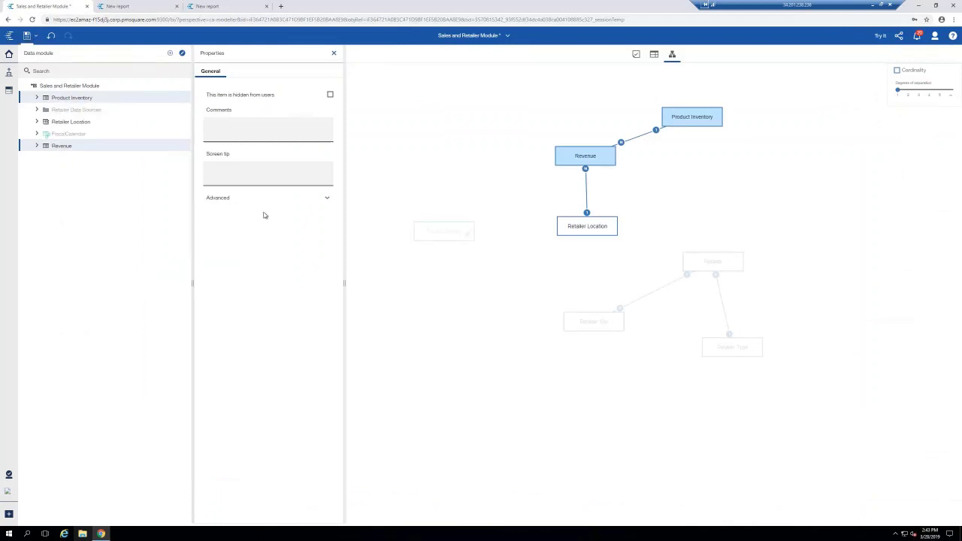
pyautogui.hotkey('ctrl', 's')
# Go to the Welcome page and create a new data set from the Sales and Retailer Module
pyautogui.click(489, 36)
pyautogui.click(419, 54)
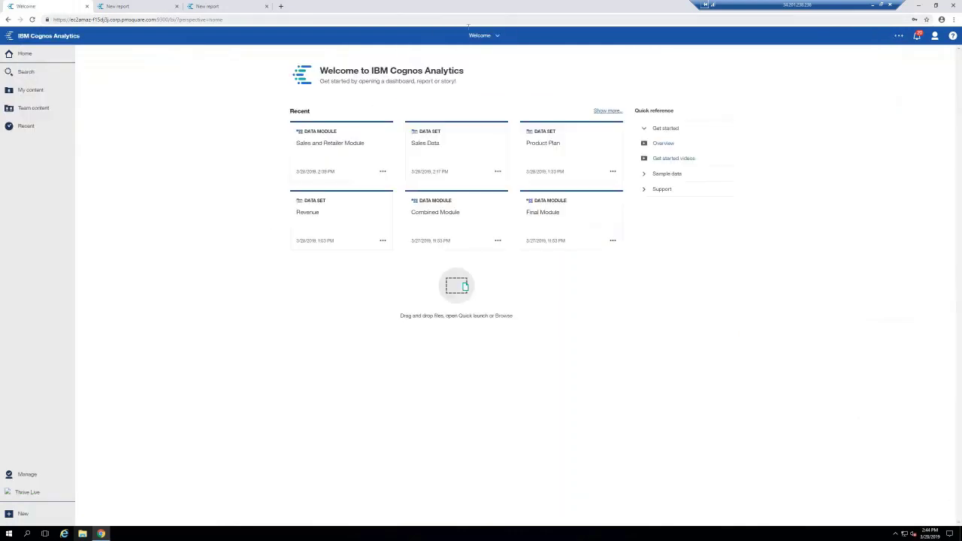
pyautogui.click(384, 173)
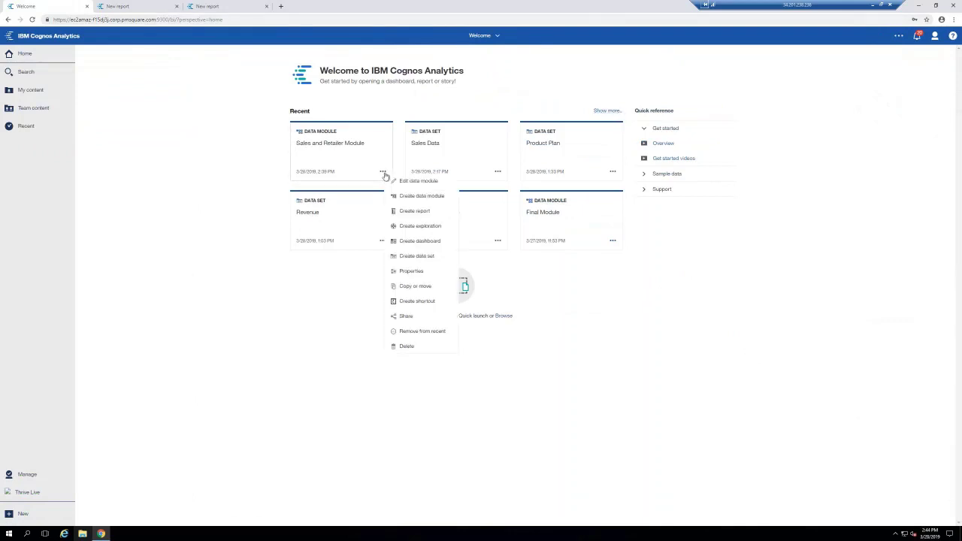
pyautogui.click(420, 259)
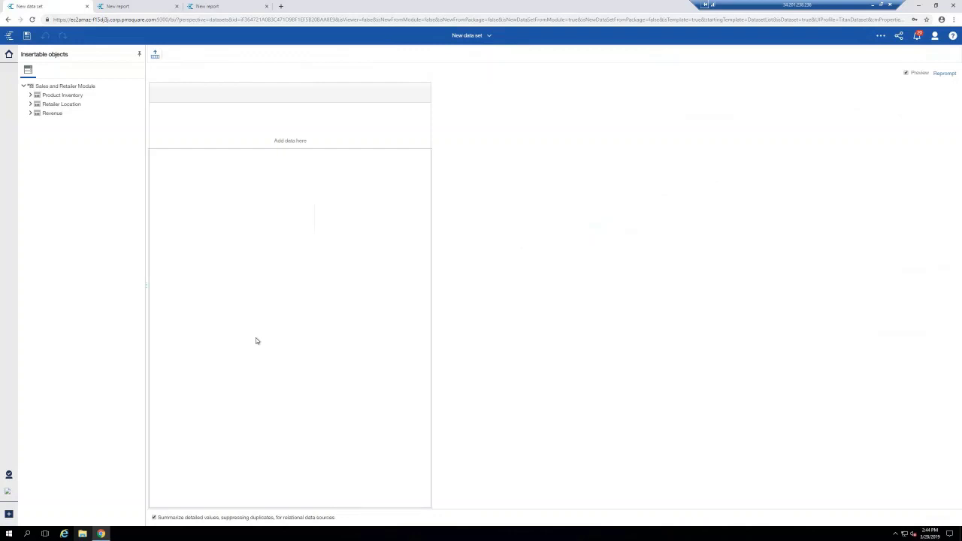
# Examine the Product Inventory, Retailer Location and Revenue items available to the data set and return to the data module
pyautogui.click(30, 94)
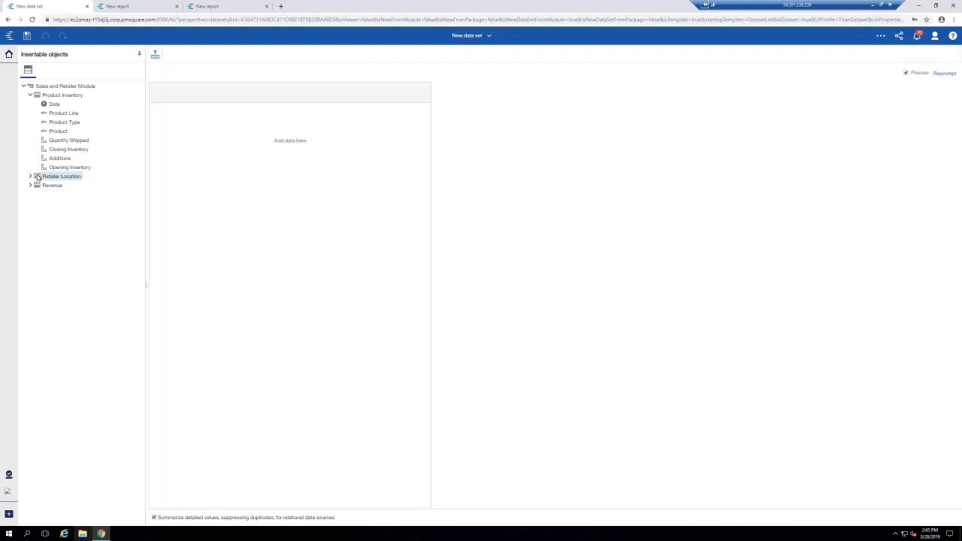
pyautogui.click(30, 176)
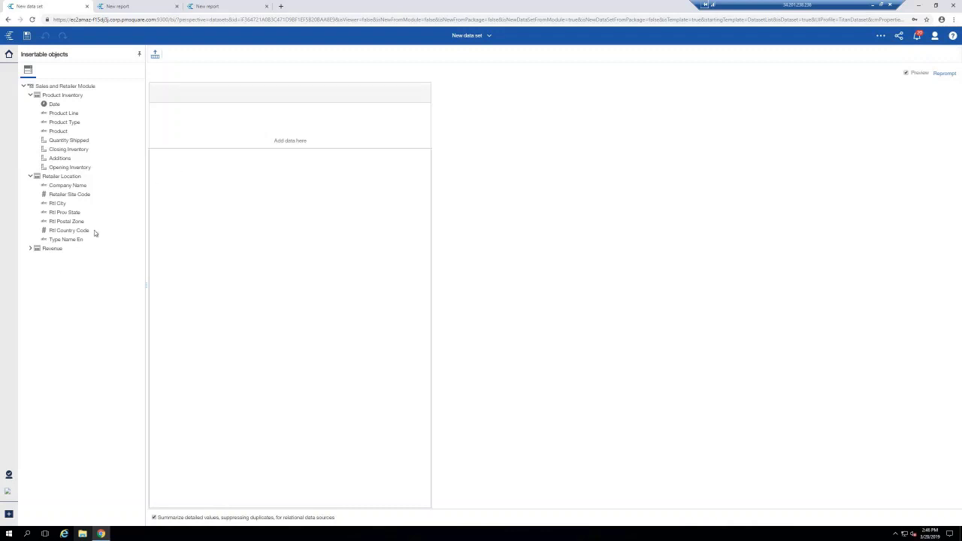
pyautogui.click(32, 249)
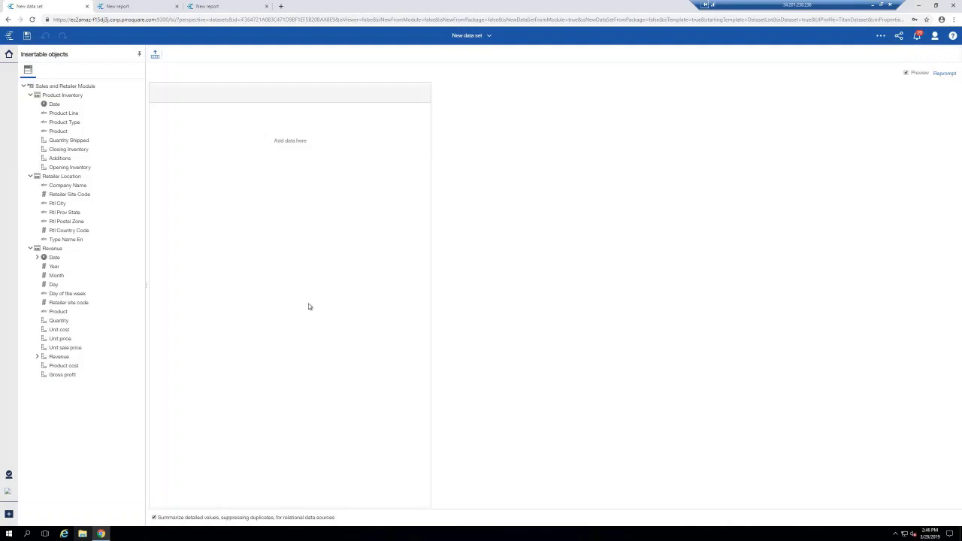
pyautogui.click(469, 41)
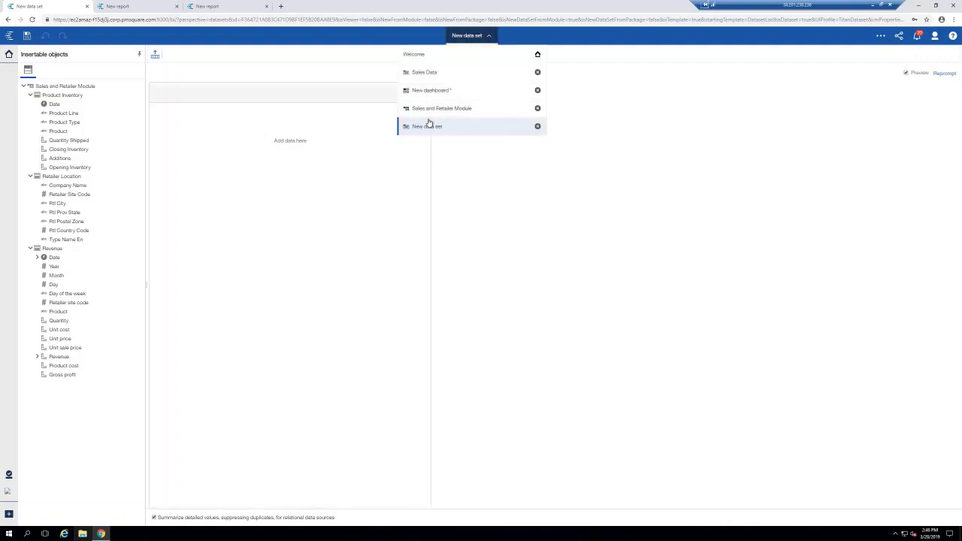
pyautogui.click(442, 109)
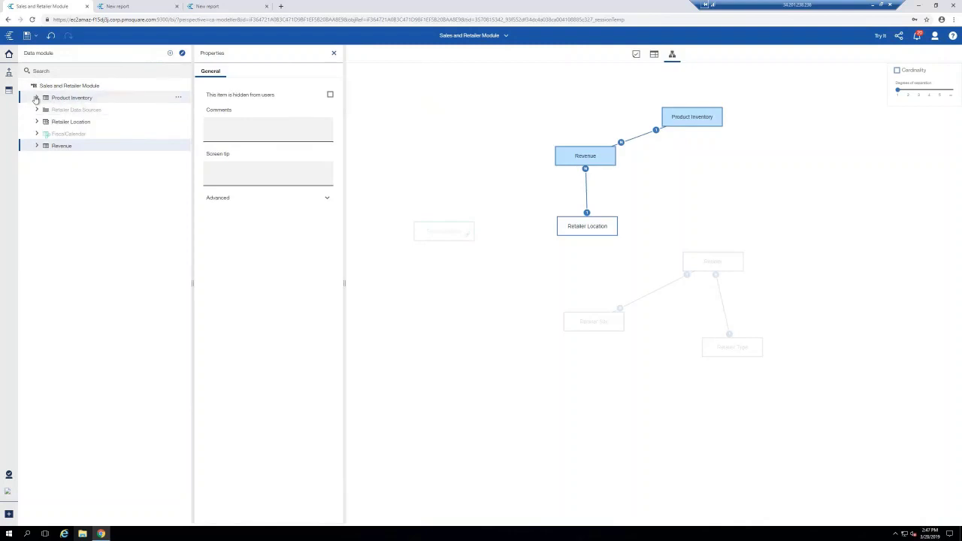
# Expand the Product Inventory table in the data module and look over the actions available for it
pyautogui.click(37, 99)
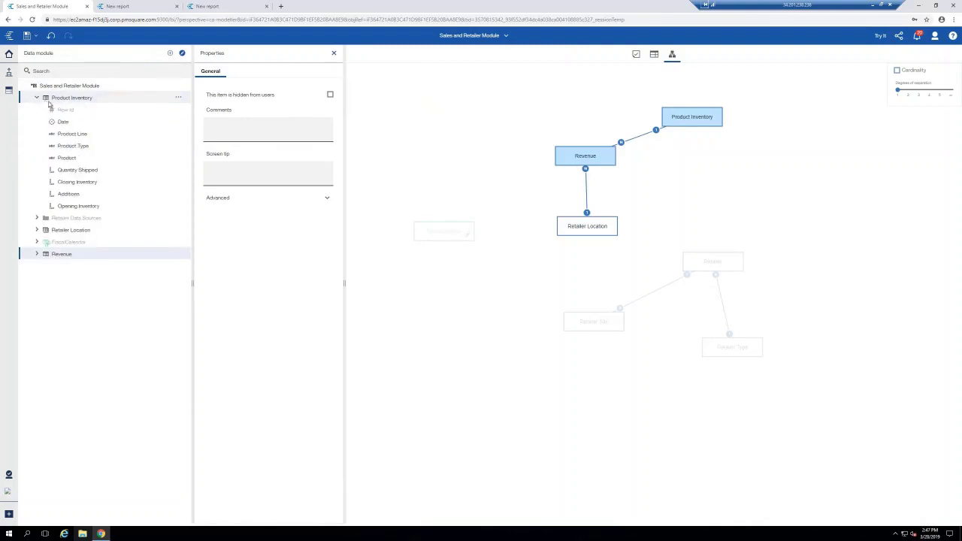
pyautogui.click(177, 98)
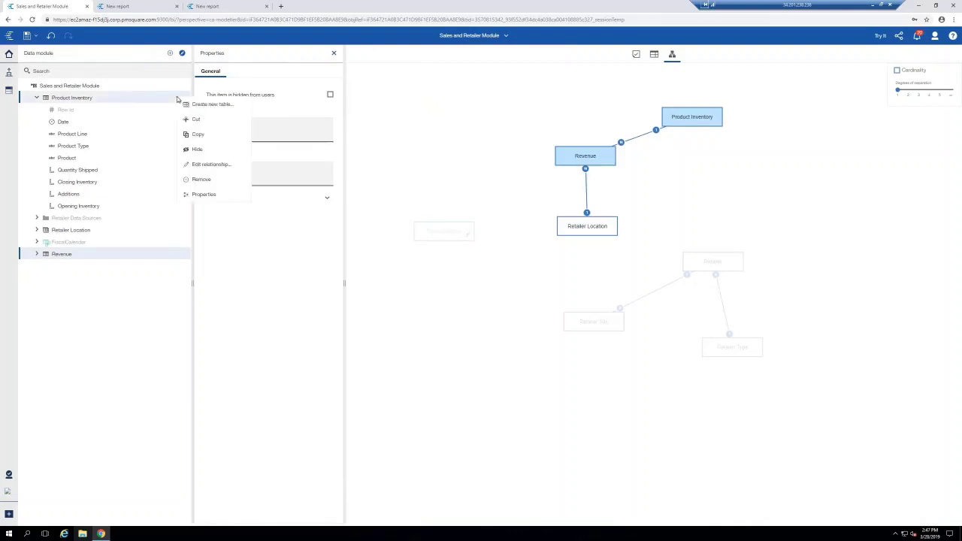
pyautogui.click(179, 98)
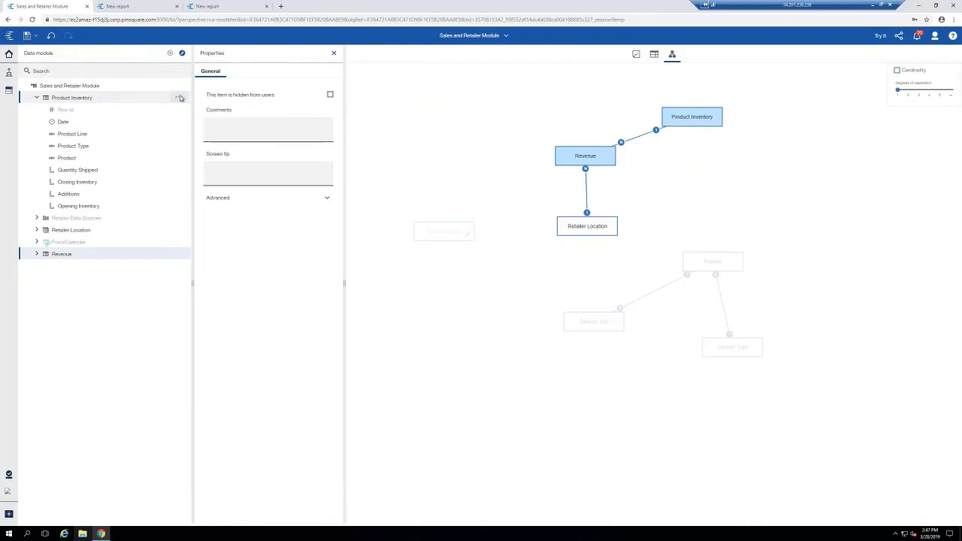
pyautogui.click(179, 97)
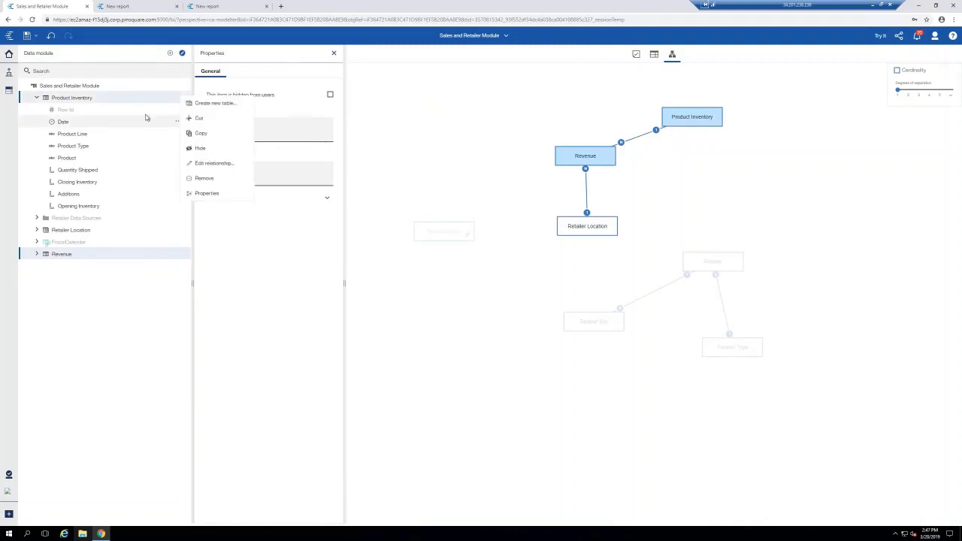
pyautogui.click(147, 110)
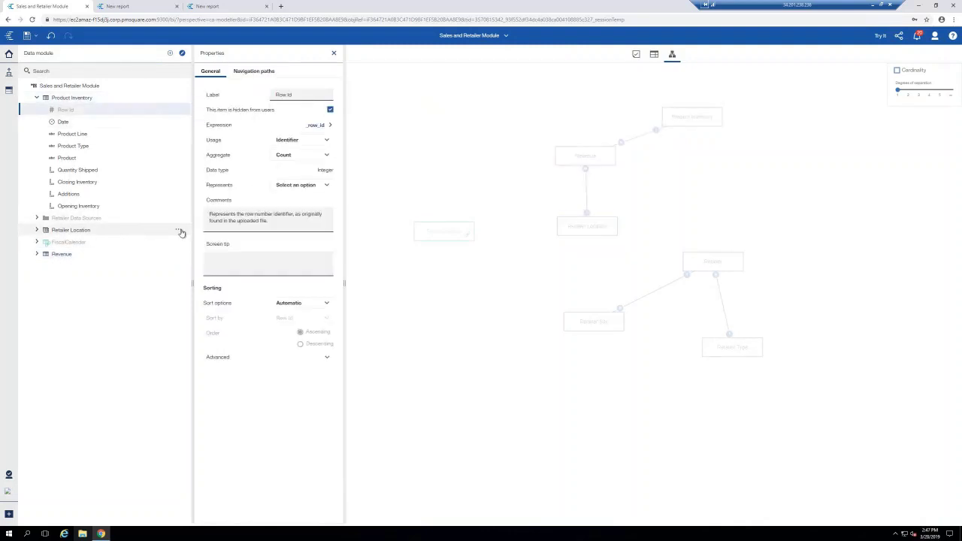
# Try a new calculation on Retailer Location with Type Name En as its expression, and validate it
pyautogui.click(179, 230)
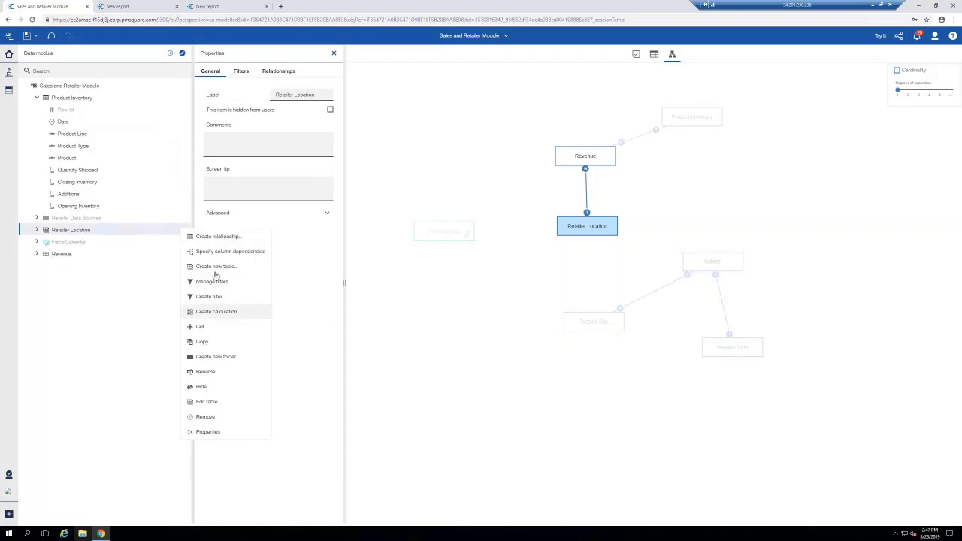
pyautogui.click(218, 312)
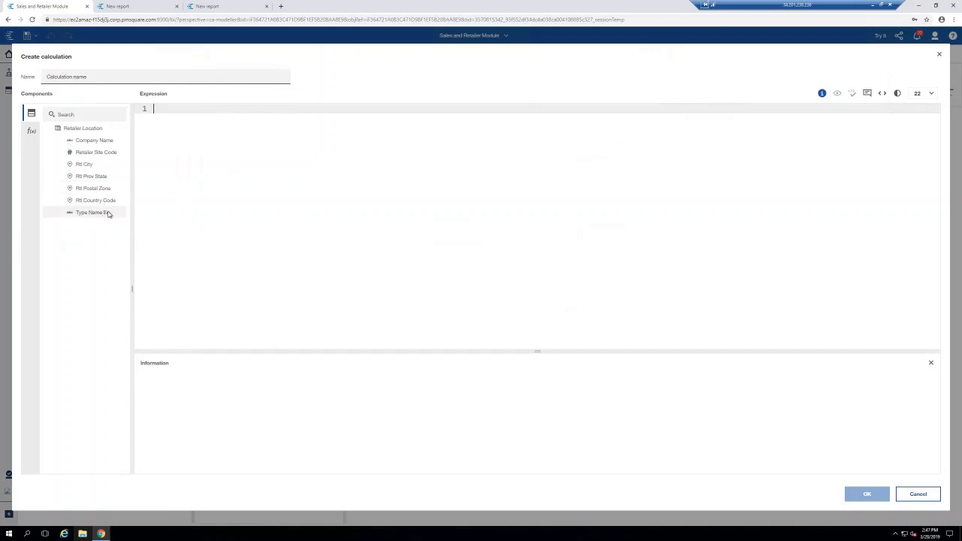
pyautogui.moveTo(109, 214); pyautogui.dragTo(313, 164)
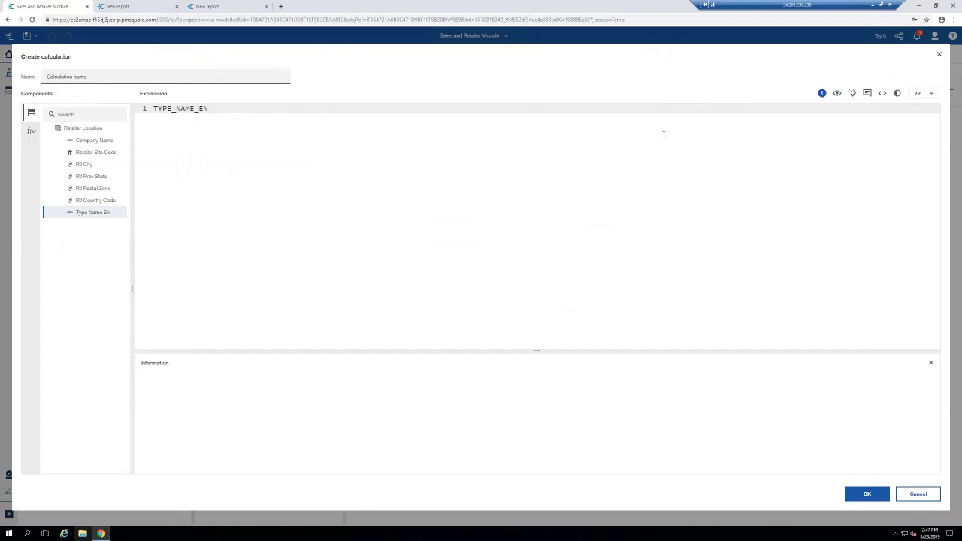
pyautogui.click(839, 94)
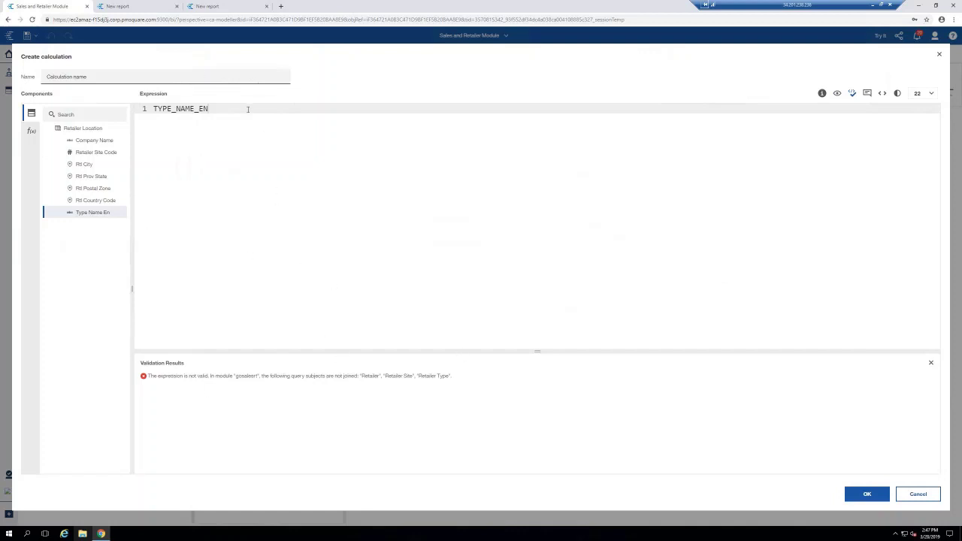
# Comment out the calculation's expression, switch the editor to its dark theme, and discard the calculation
pyautogui.click(867, 93)
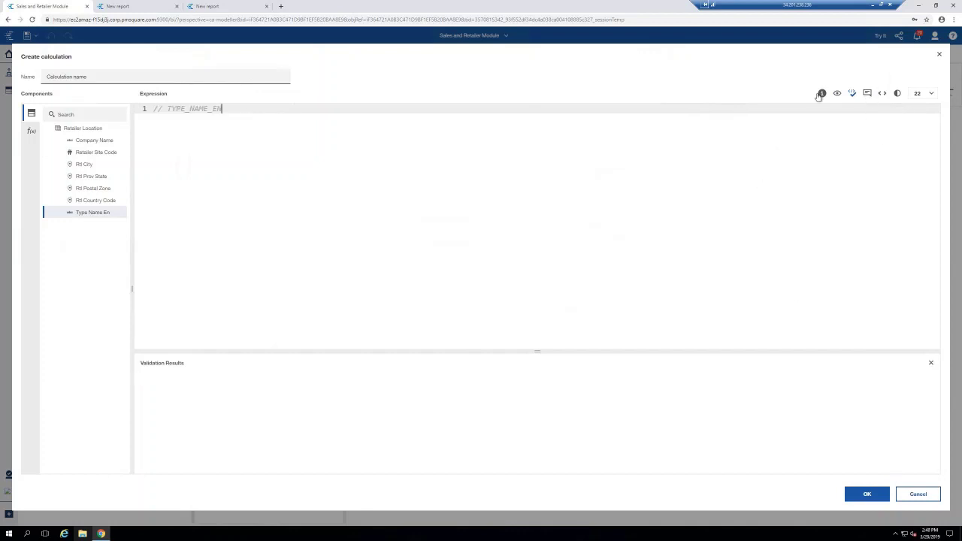
pyautogui.click(898, 94)
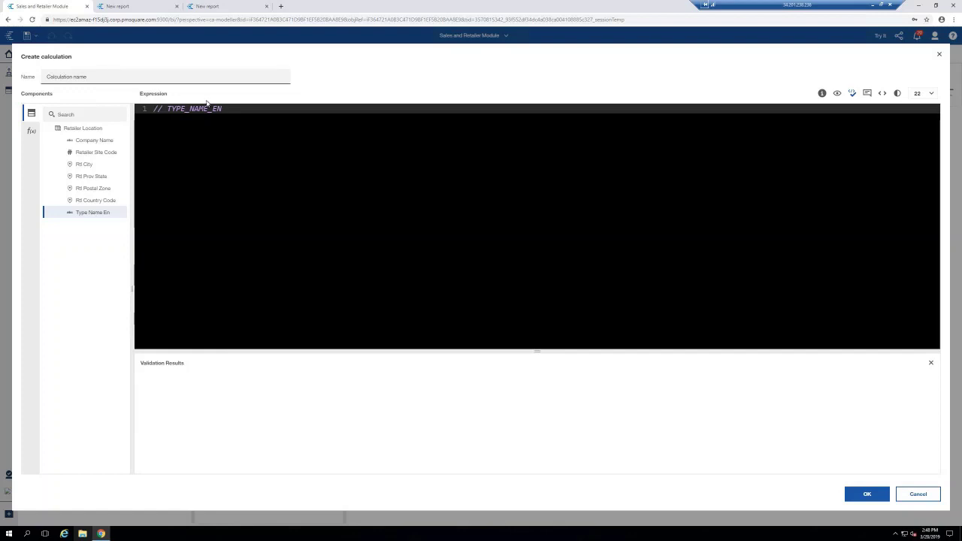
pyautogui.click(915, 490)
pyautogui.click(917, 494)
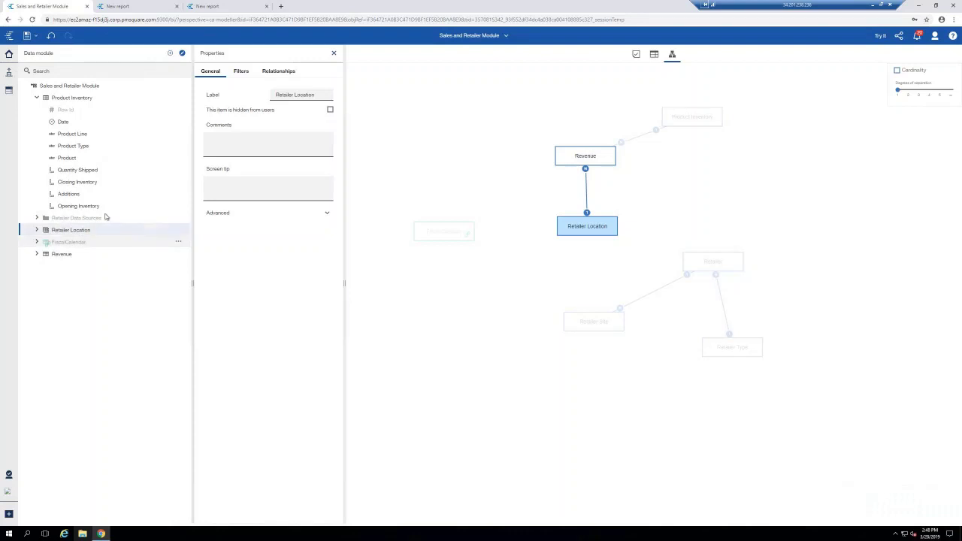
# Set the Revenue table's data cache to a custom expiry of 10 minutes and view its usage options
pyautogui.click(177, 254)
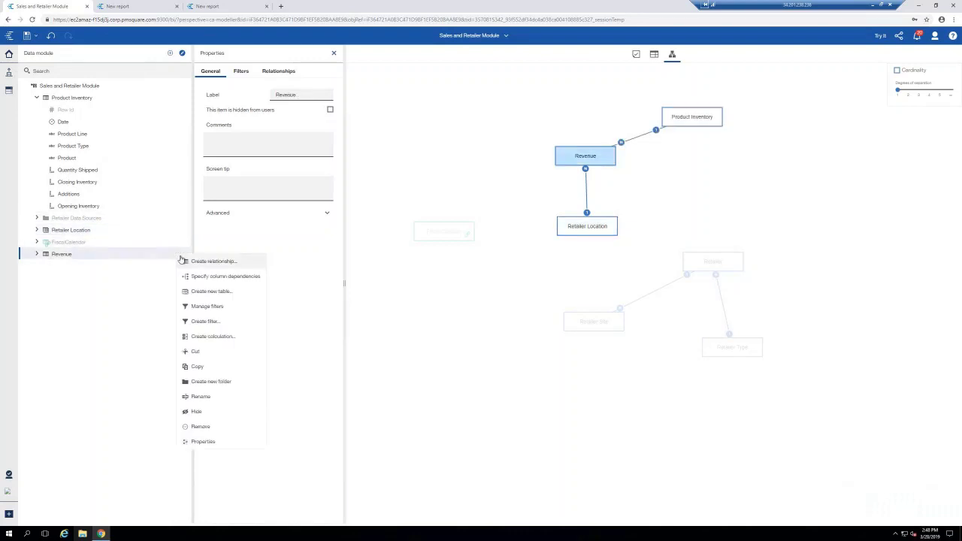
pyautogui.click(203, 441)
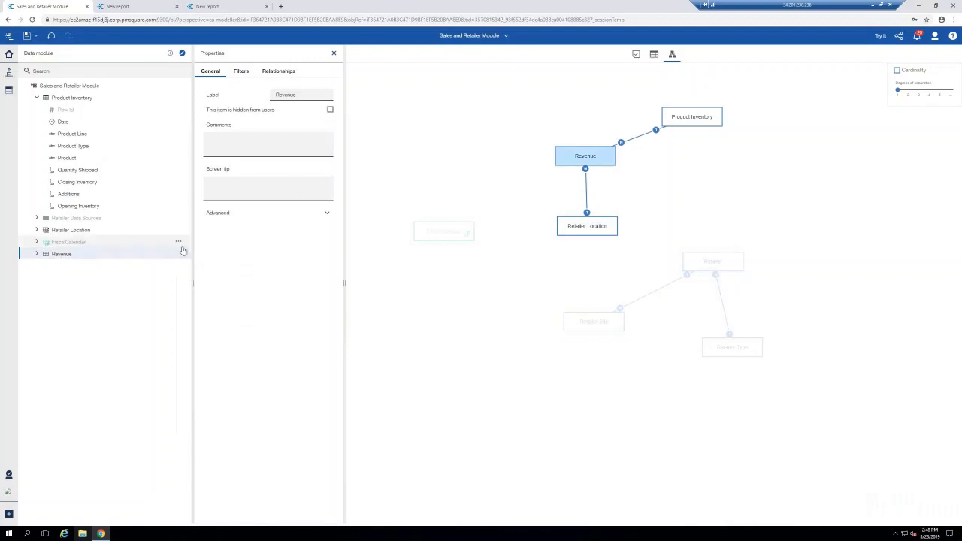
pyautogui.click(227, 218)
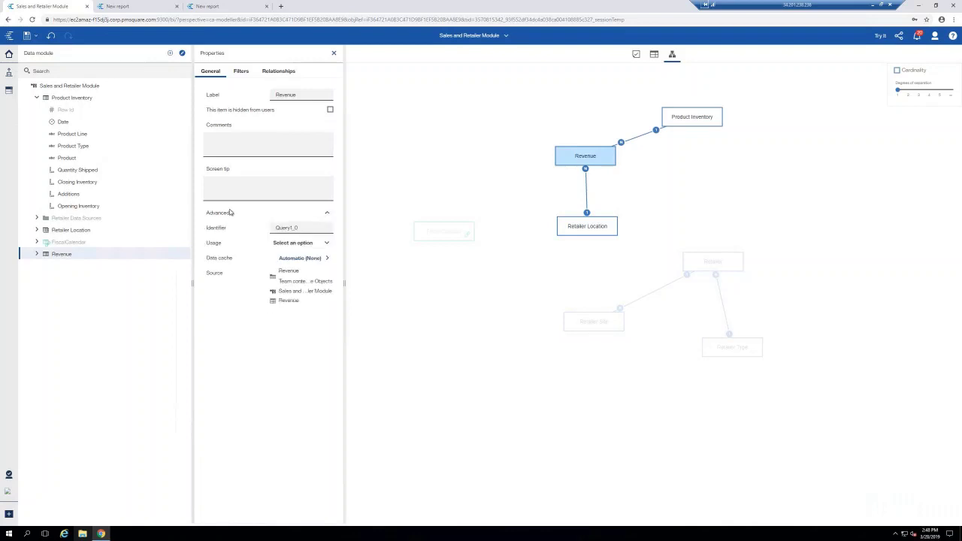
pyautogui.click(323, 259)
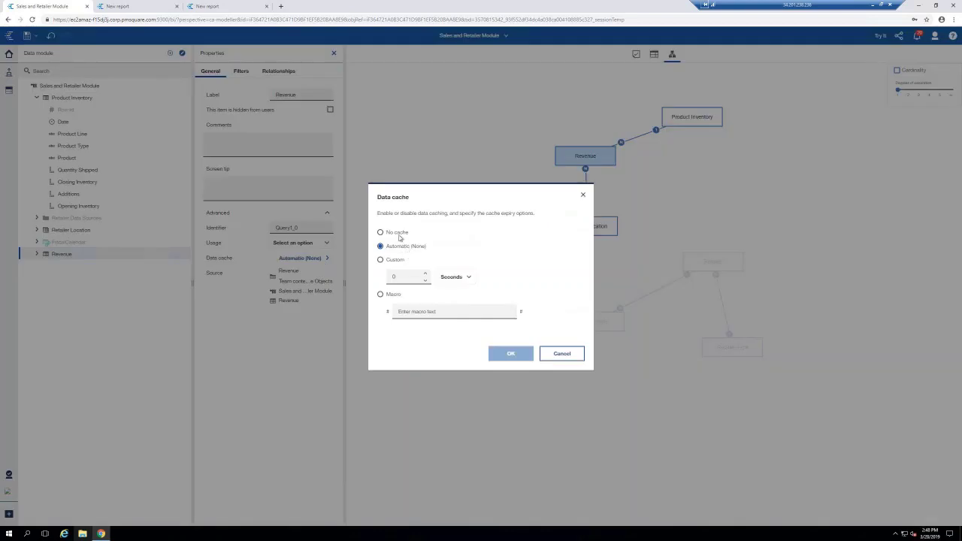
pyautogui.click(382, 261)
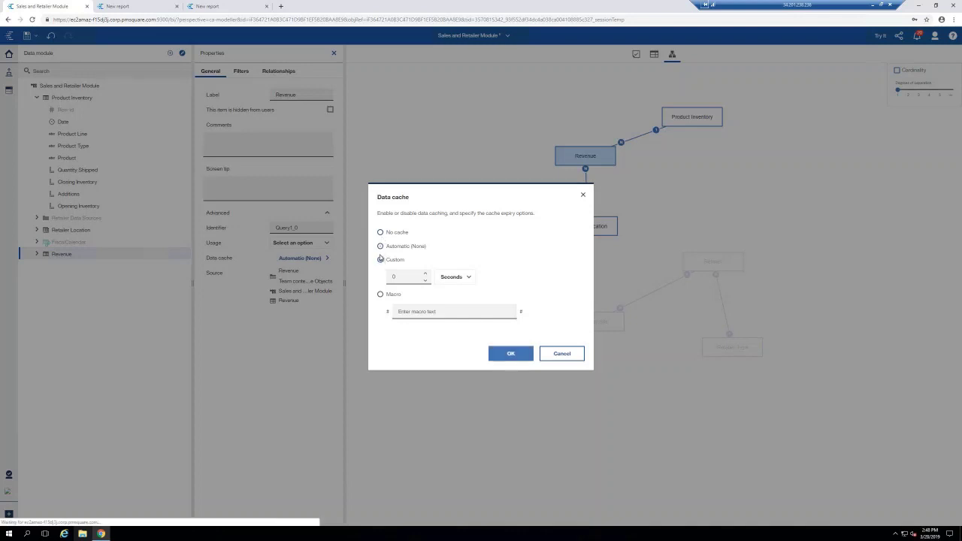
pyautogui.click(426, 274)
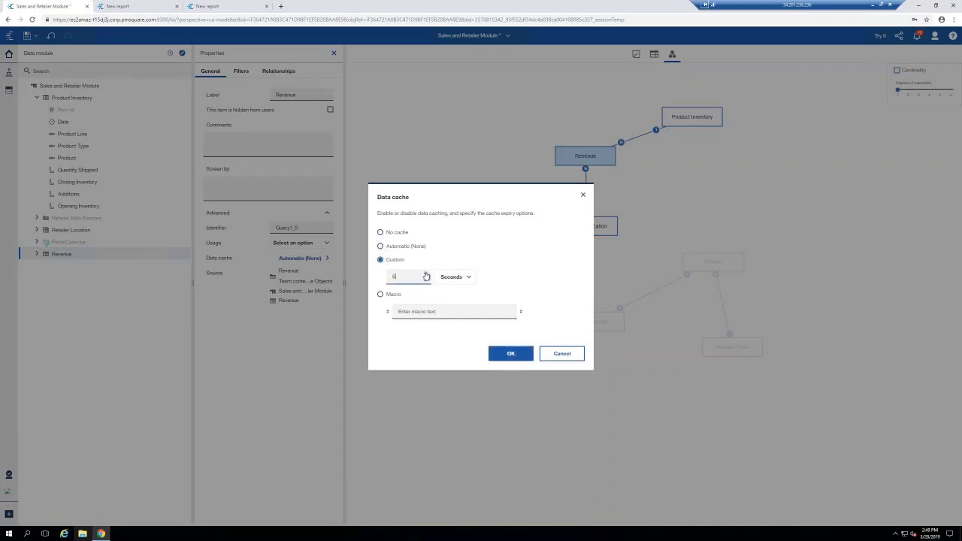
pyautogui.click(470, 278)
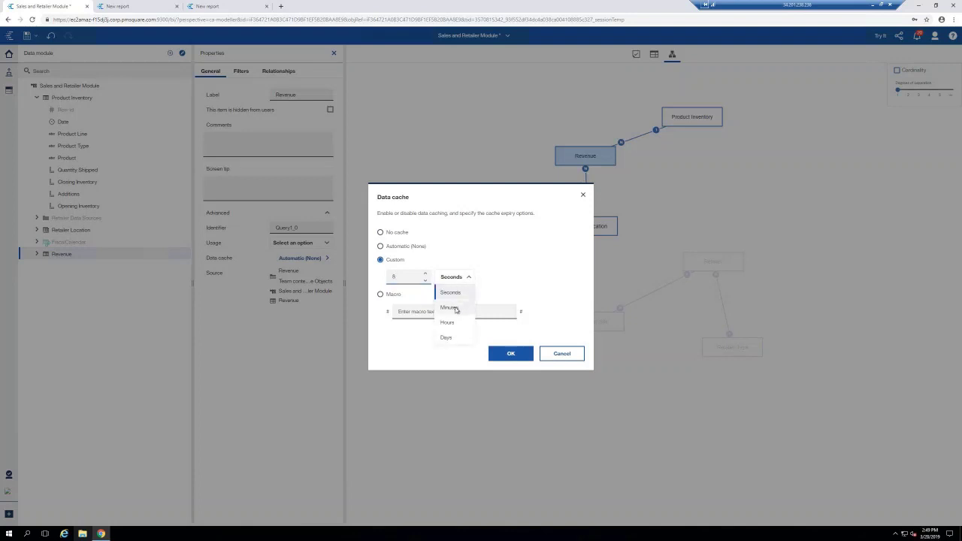
pyautogui.click(447, 307)
pyautogui.click(426, 275)
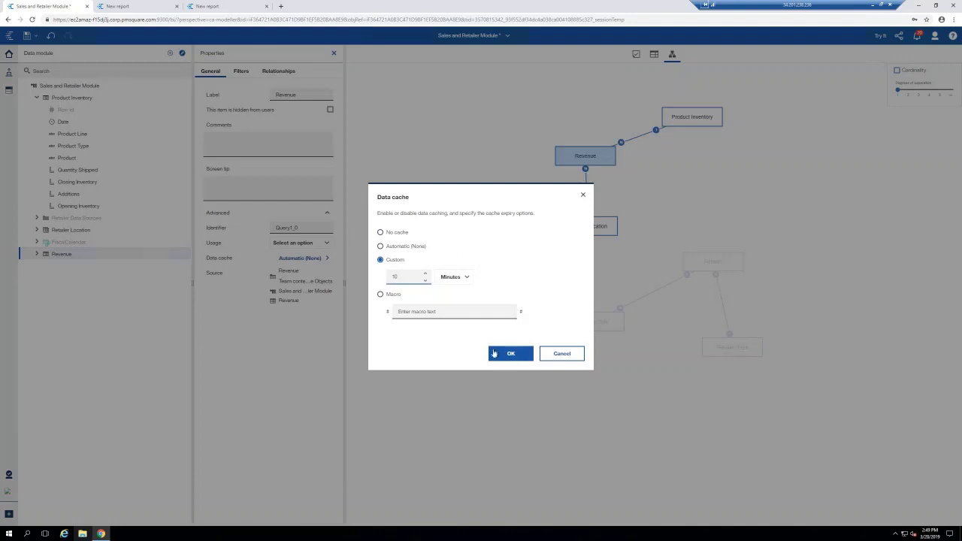
pyautogui.click(504, 361)
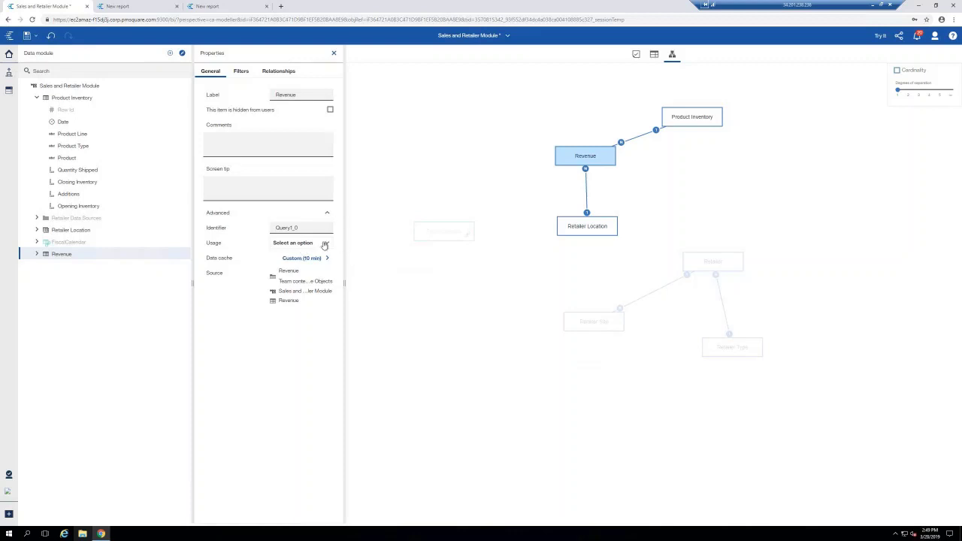
pyautogui.click(325, 244)
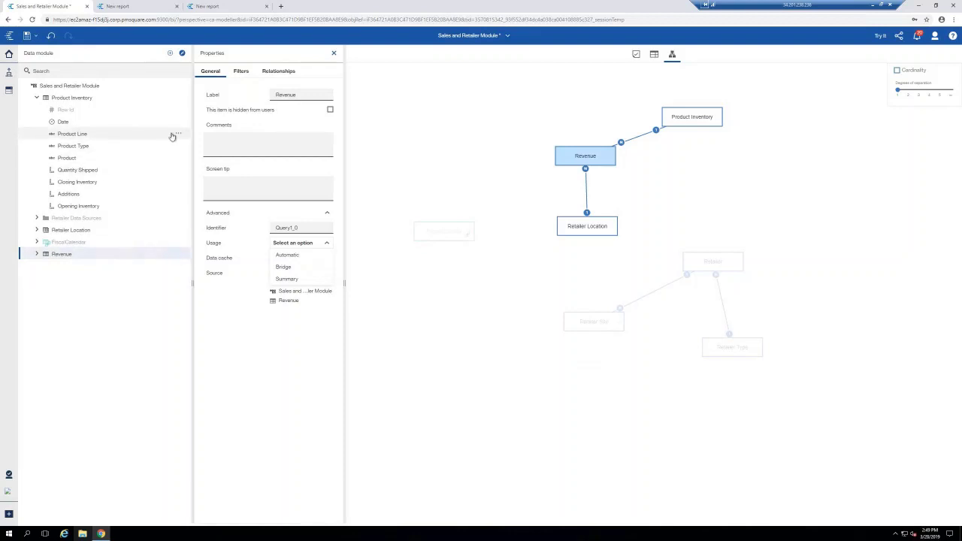
# Try cleaning Product Line by trimming leading and trailing whitespace and converting it to UPPERCASE, and cancel the cleaning
pyautogui.click(175, 135)
pyautogui.click(177, 136)
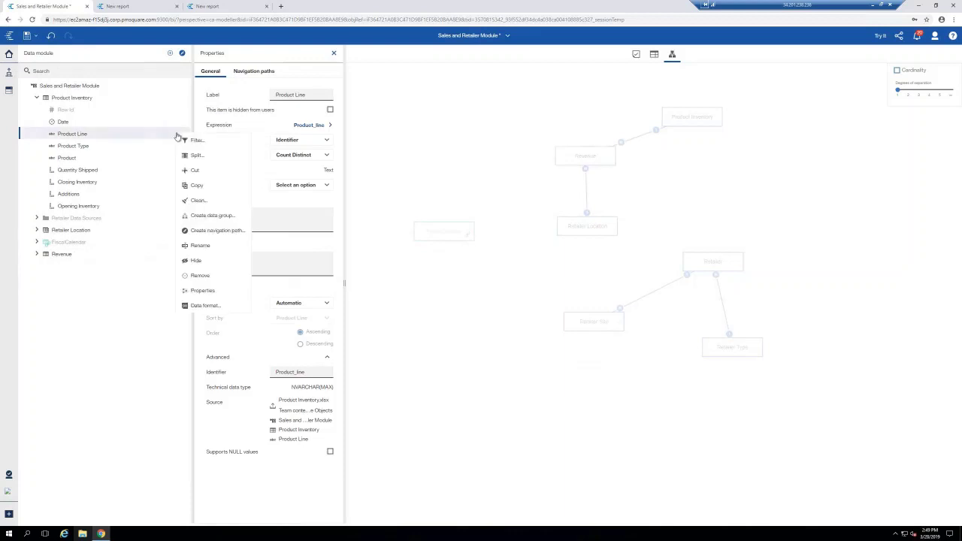
pyautogui.click(199, 203)
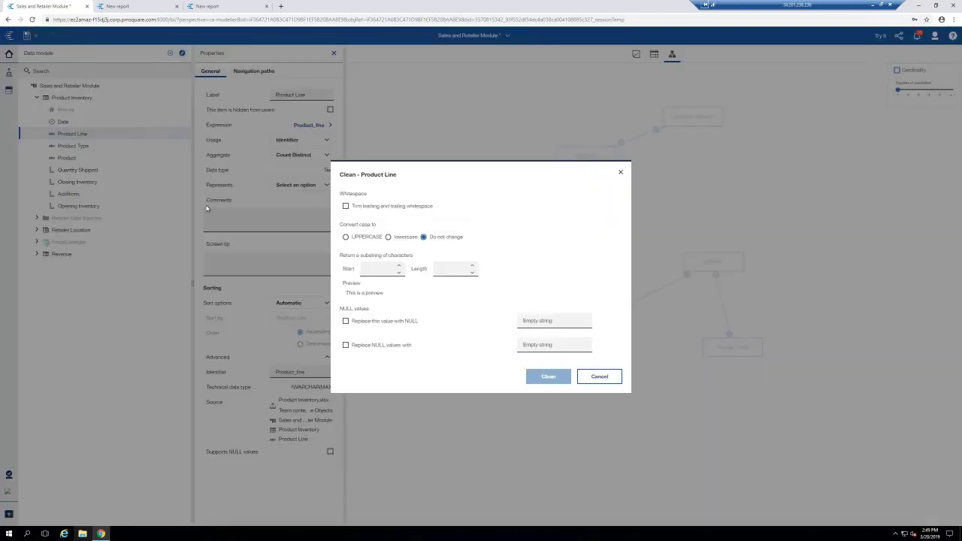
pyautogui.click(346, 206)
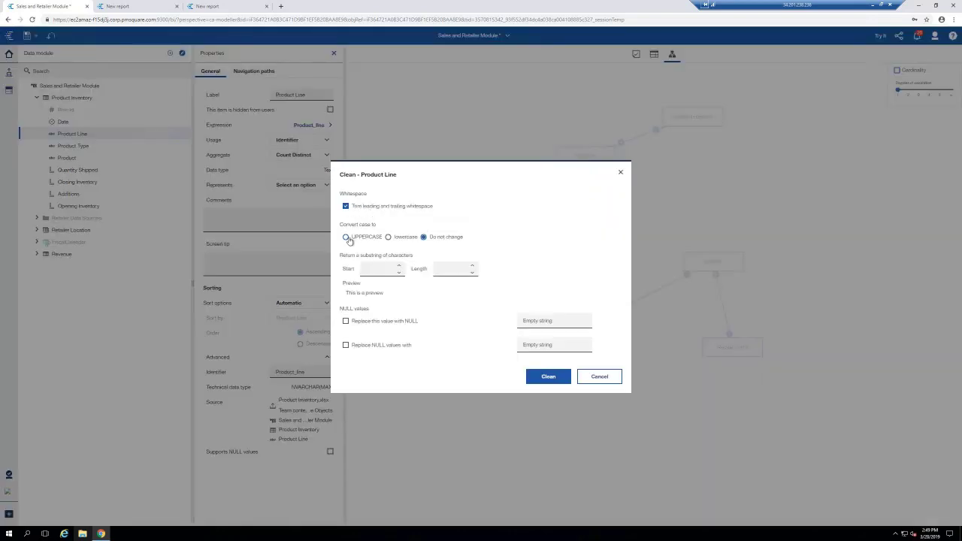
pyautogui.click(346, 238)
pyautogui.click(598, 376)
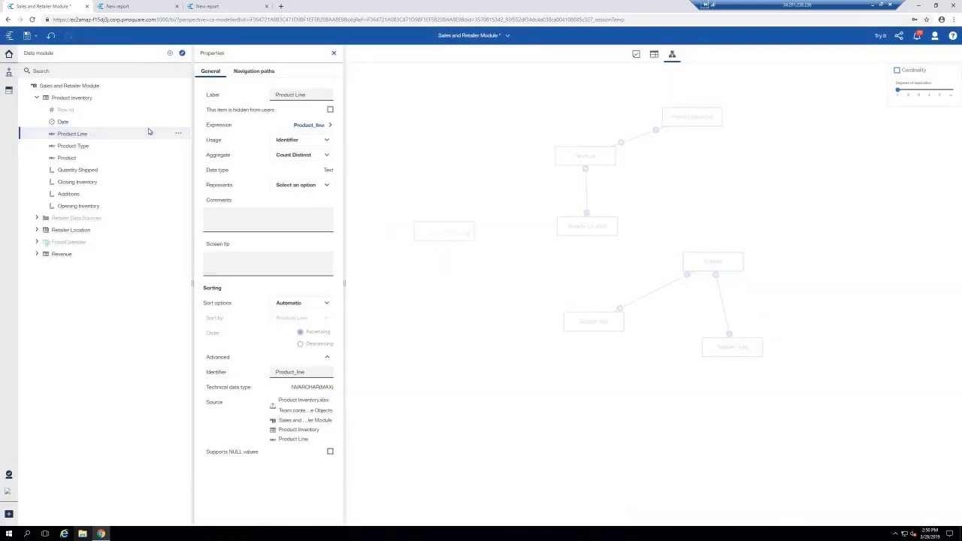
# Start a new data security definition for the Retailer table in the gosalesrt source
pyautogui.click(10, 89)
pyautogui.click(31, 111)
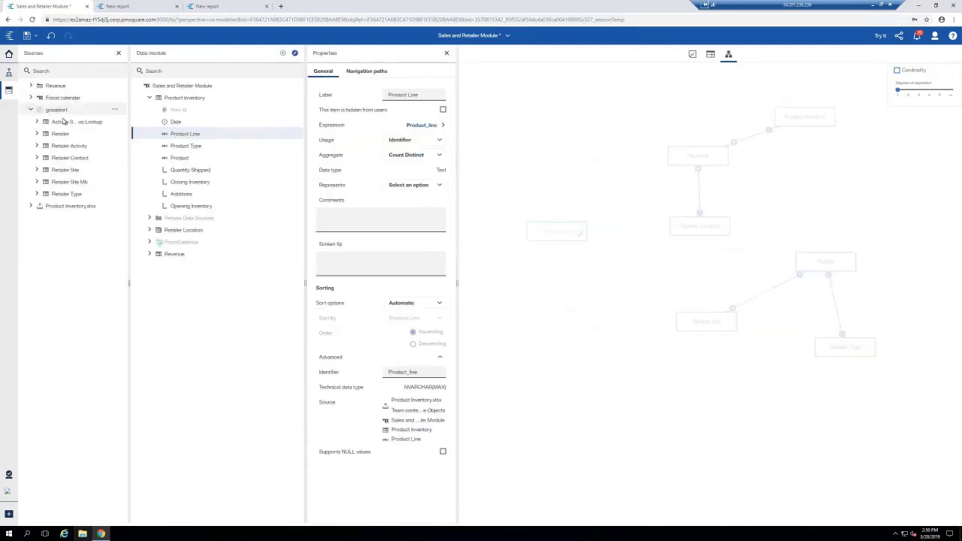
pyautogui.click(115, 133)
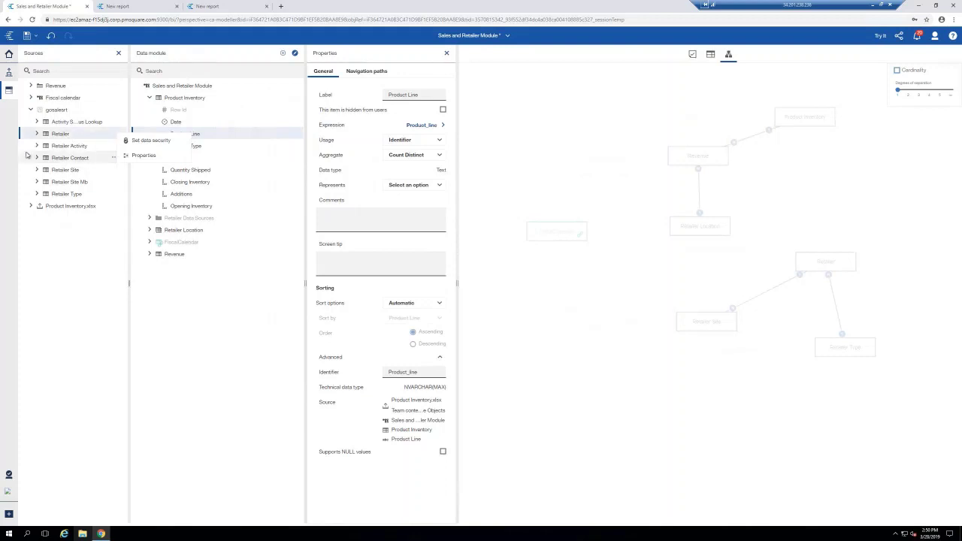
pyautogui.click(143, 142)
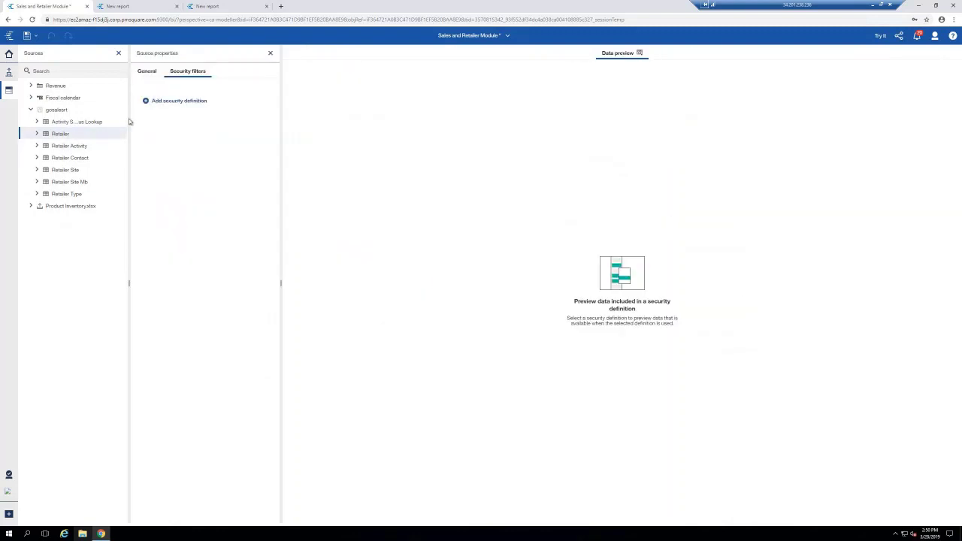
pyautogui.click(146, 101)
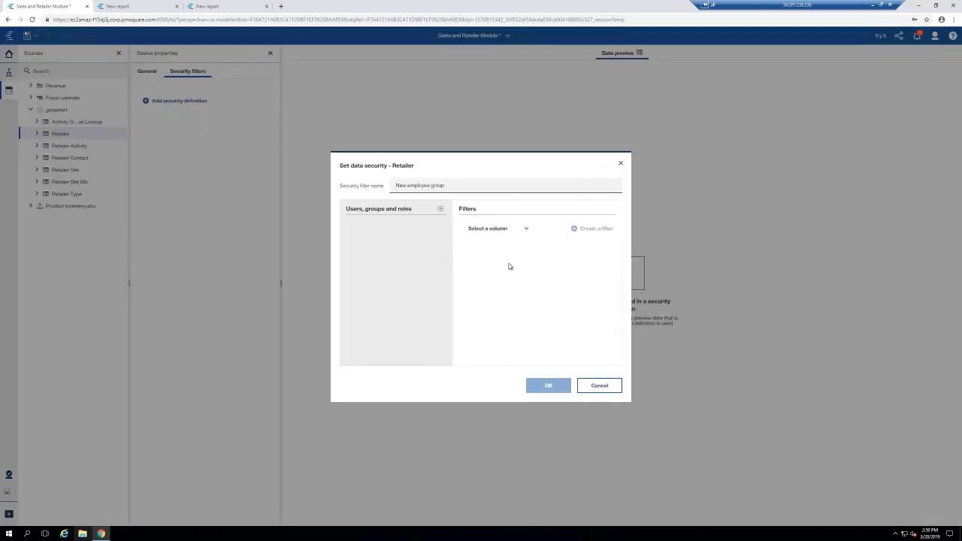
# Assign the Analysis Users role from the Cognos namespace to the Retailer data security definition
pyautogui.click(440, 209)
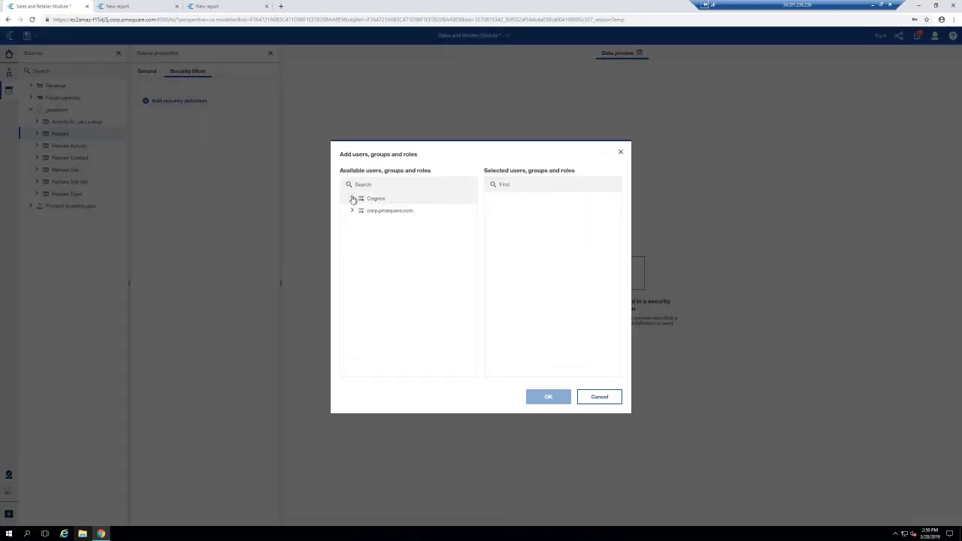
pyautogui.click(352, 198)
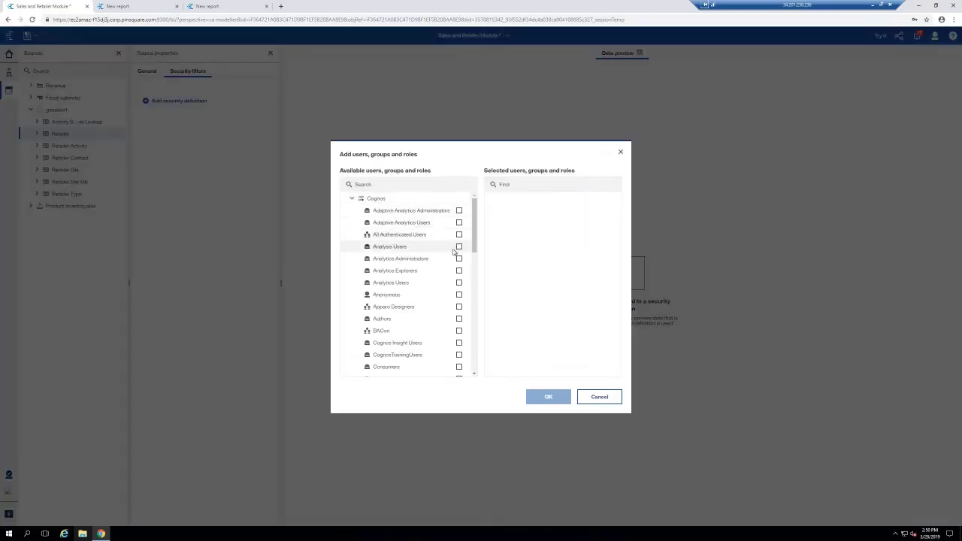
pyautogui.click(458, 247)
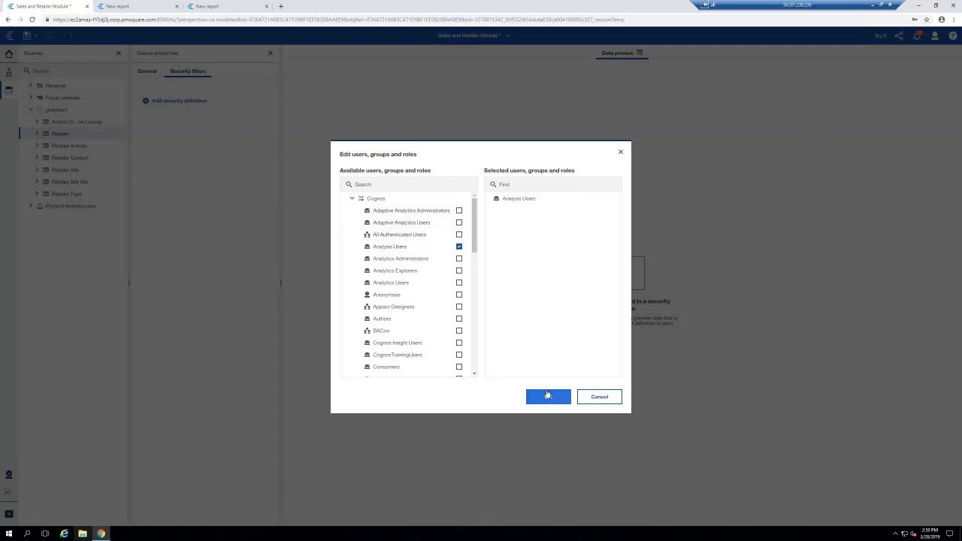
pyautogui.click(546, 394)
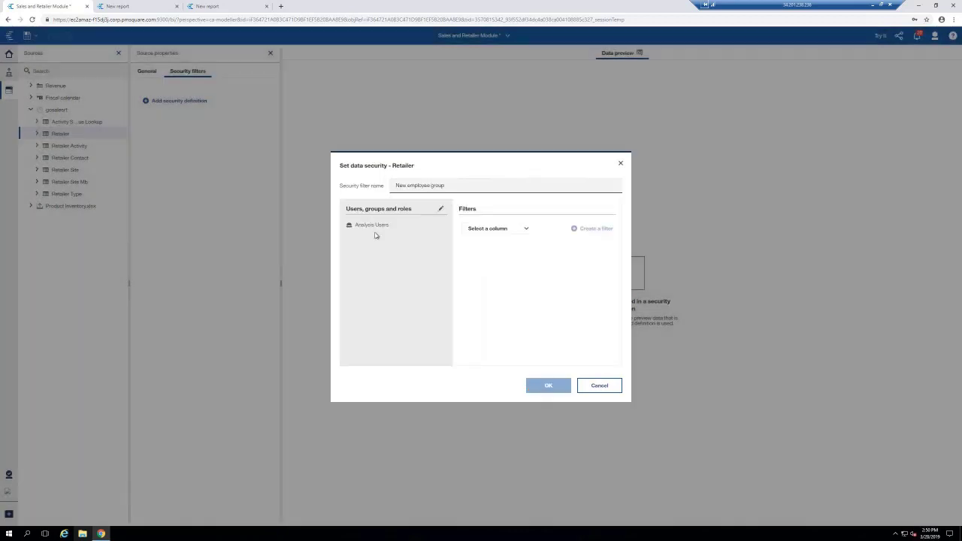
# Try a Company Name security filter covering the retailers from 1 for 1 Sports shop through Accapamento, and cancel the security definition
pyautogui.click(527, 230)
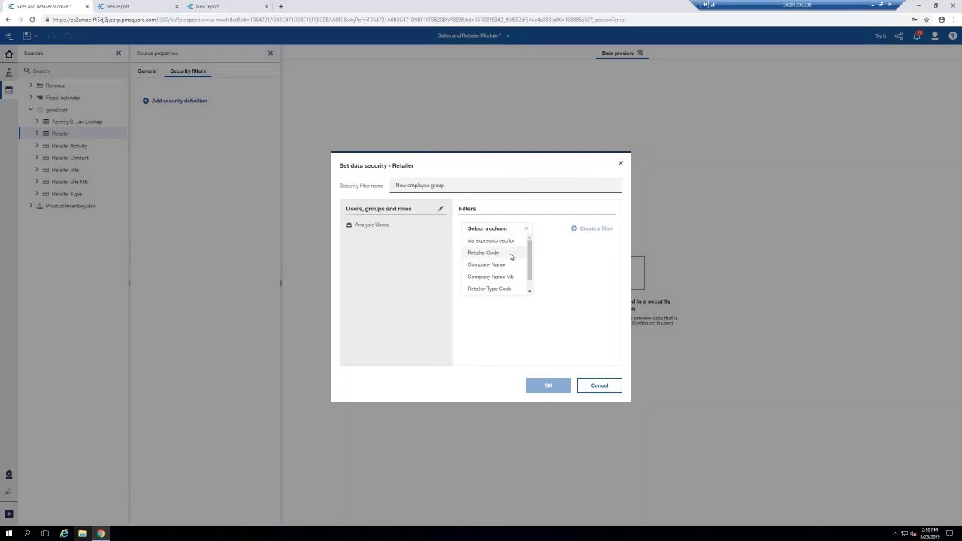
pyautogui.scroll(-1, 510, 254)
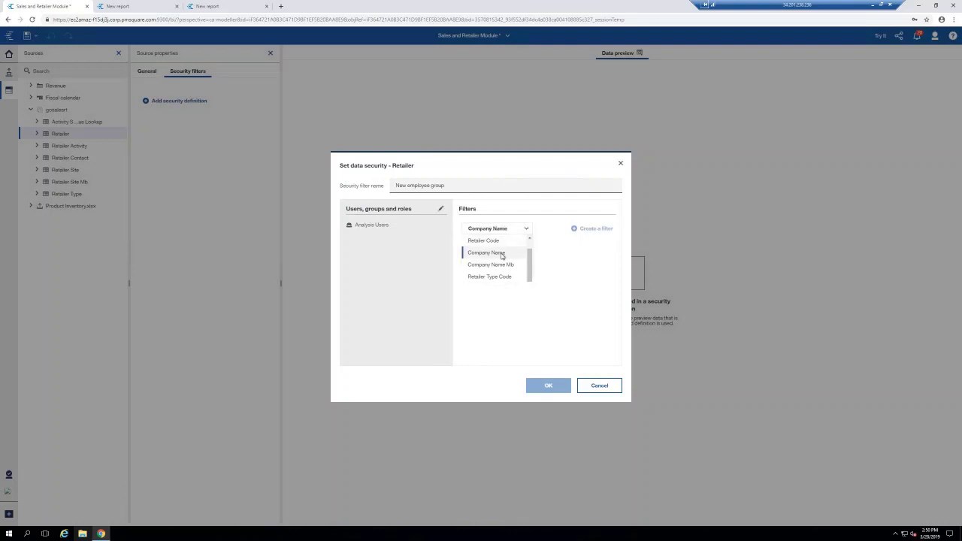
pyautogui.click(502, 254)
pyautogui.click(577, 229)
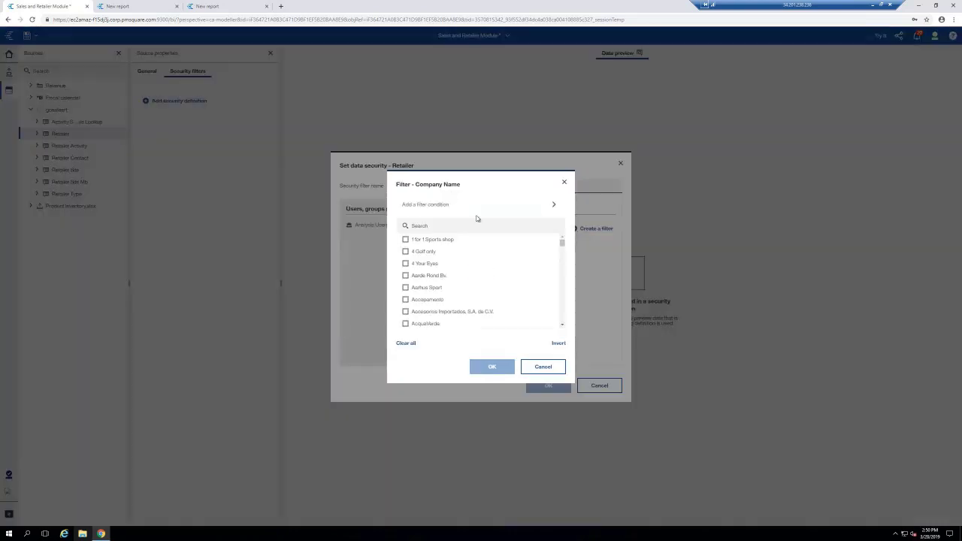
pyautogui.click(406, 239)
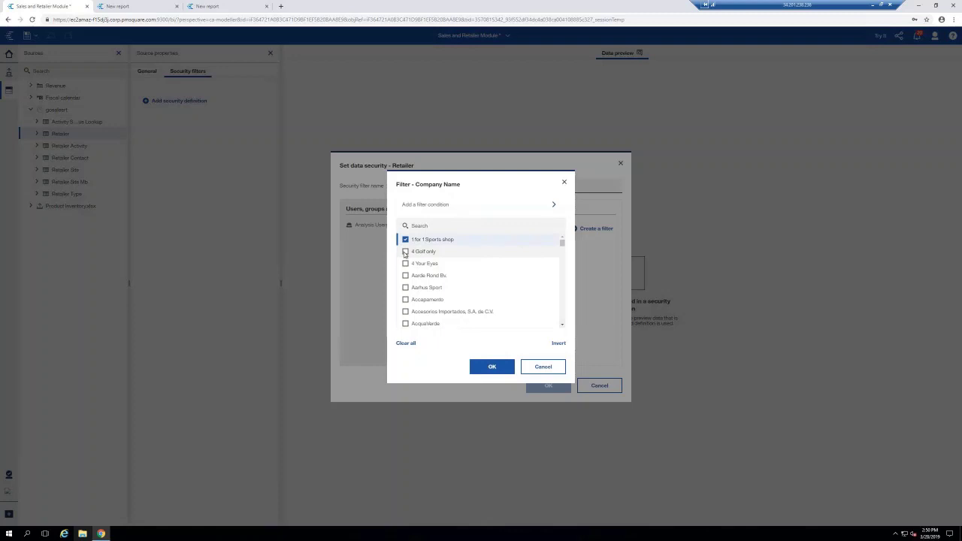
pyautogui.click(405, 252)
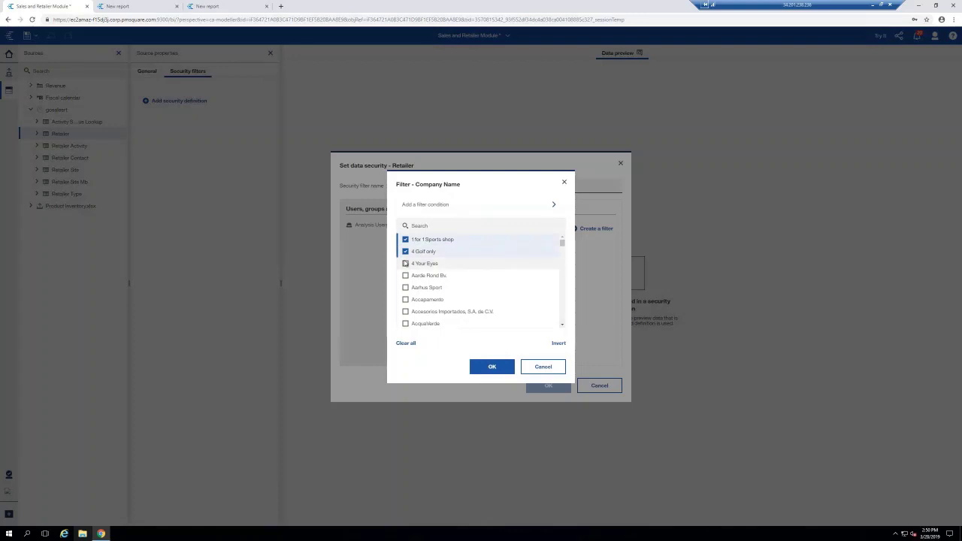
pyautogui.click(406, 264)
pyautogui.keyDown('shift'); pyautogui.click(406, 299); pyautogui.keyUp('shift')
pyautogui.click(491, 366)
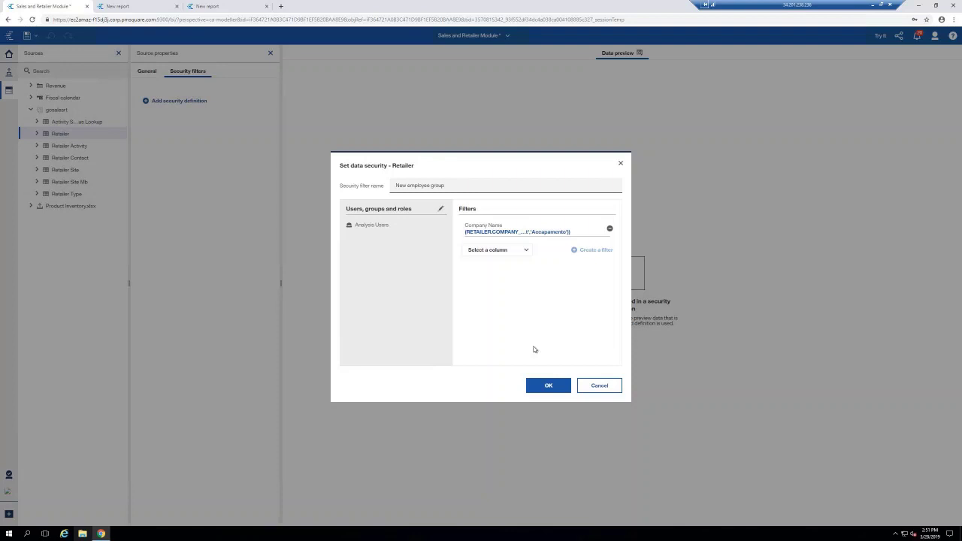
pyautogui.click(592, 395)
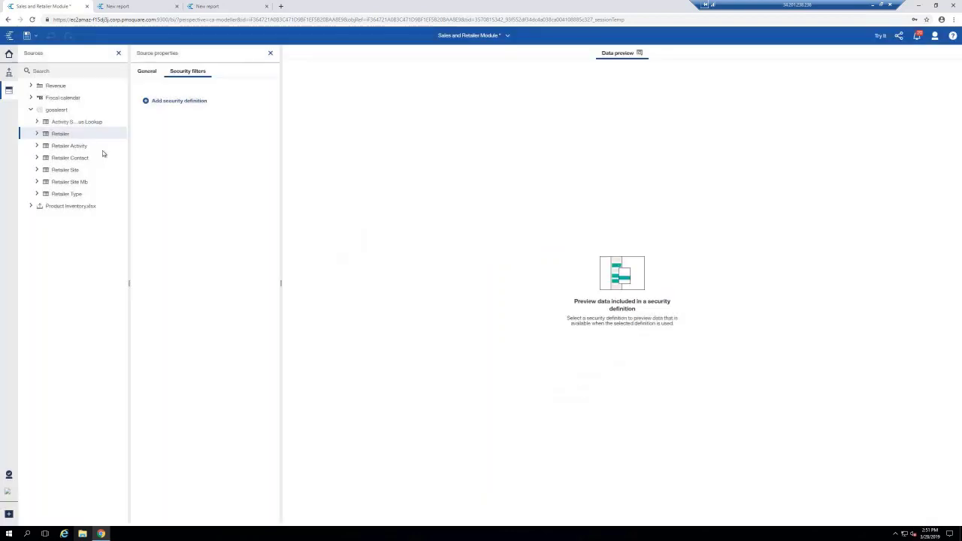
# Compare the actions available for the Retailer table and the Product Inventory.xlsx source, and close the sources view
pyautogui.click(46, 135)
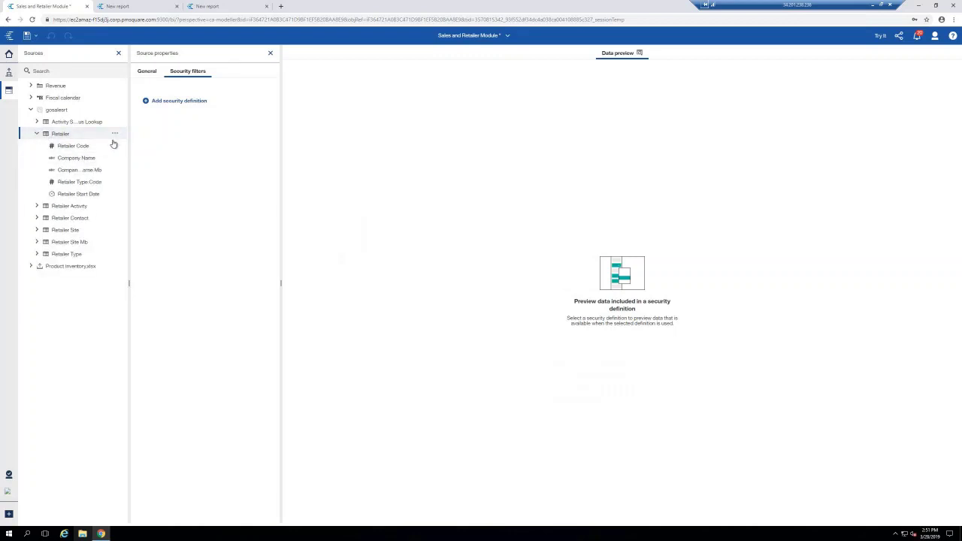
pyautogui.click(115, 136)
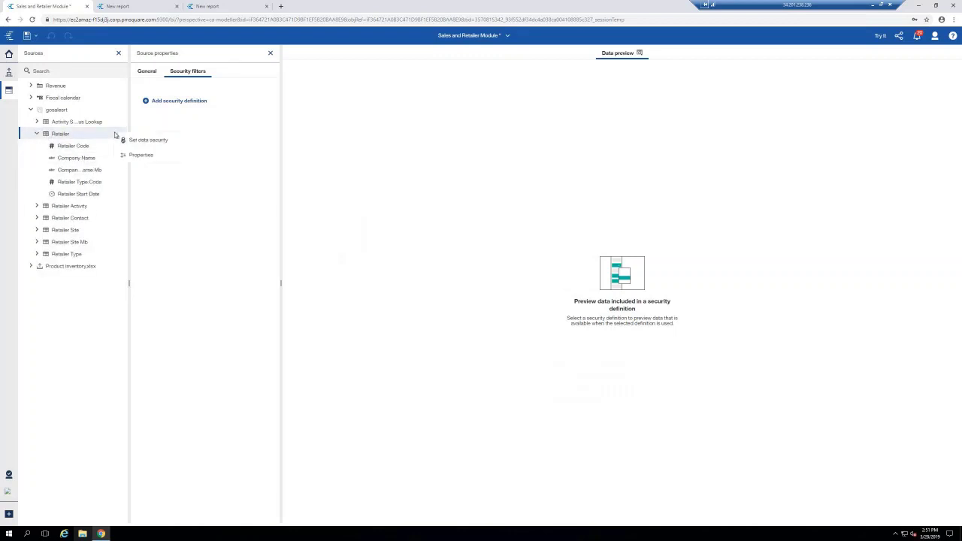
pyautogui.click(36, 133)
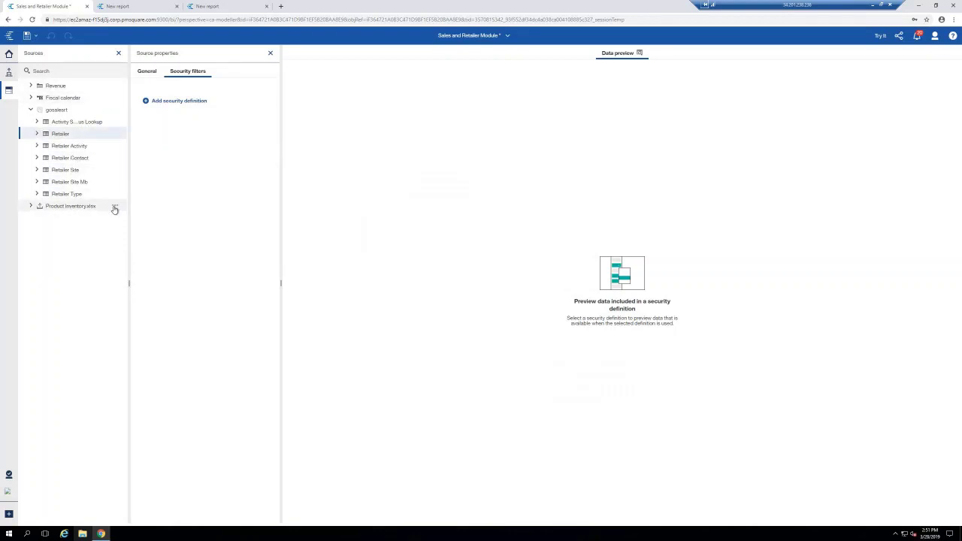
pyautogui.click(115, 208)
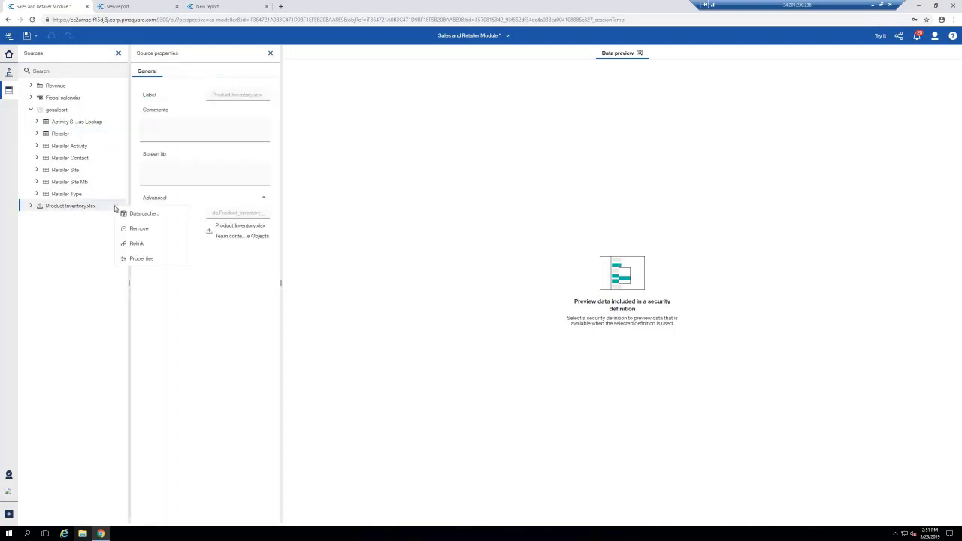
pyautogui.click(150, 51)
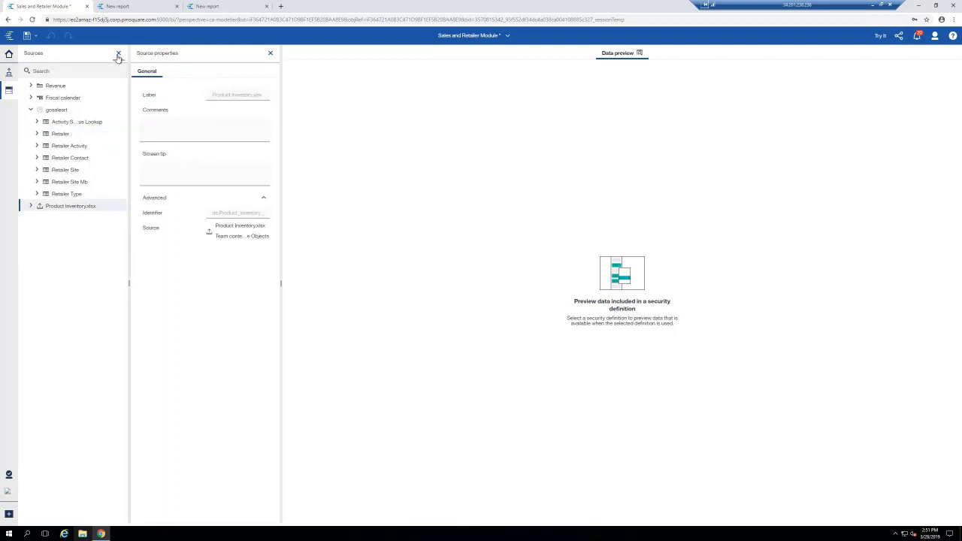
pyautogui.click(118, 55)
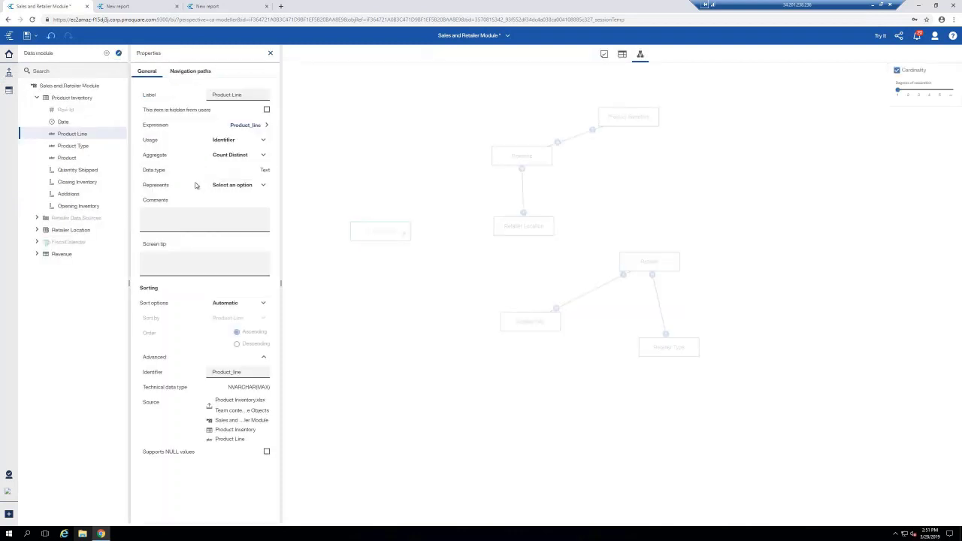
# Try a Revenue table calculation with the prompt expression month = ?month?, and cancel the calculation
pyautogui.click(116, 254)
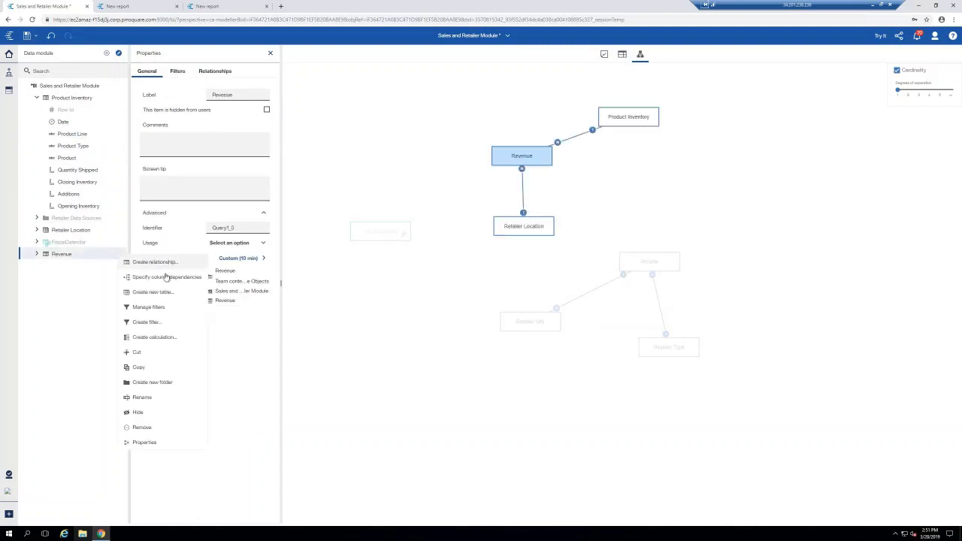
pyautogui.click(152, 337)
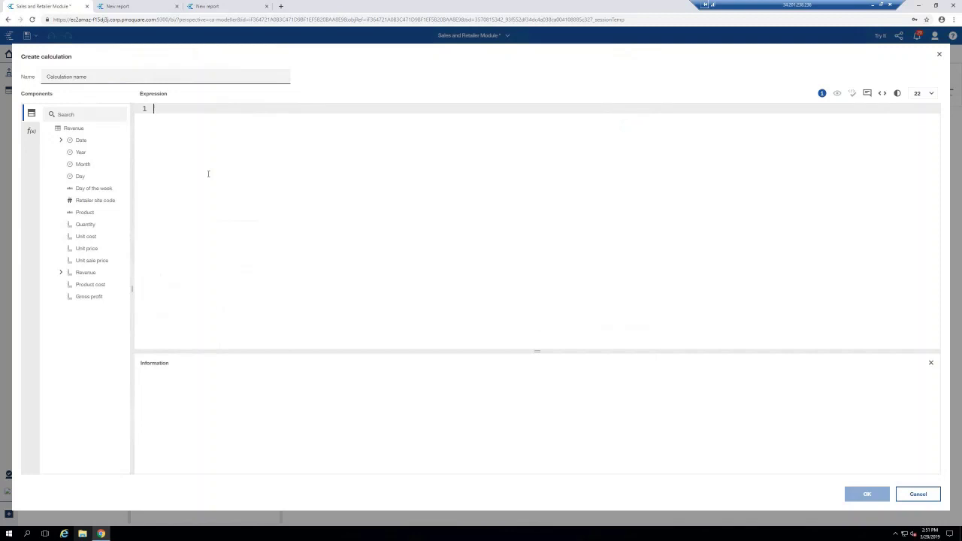
pyautogui.write('mo')
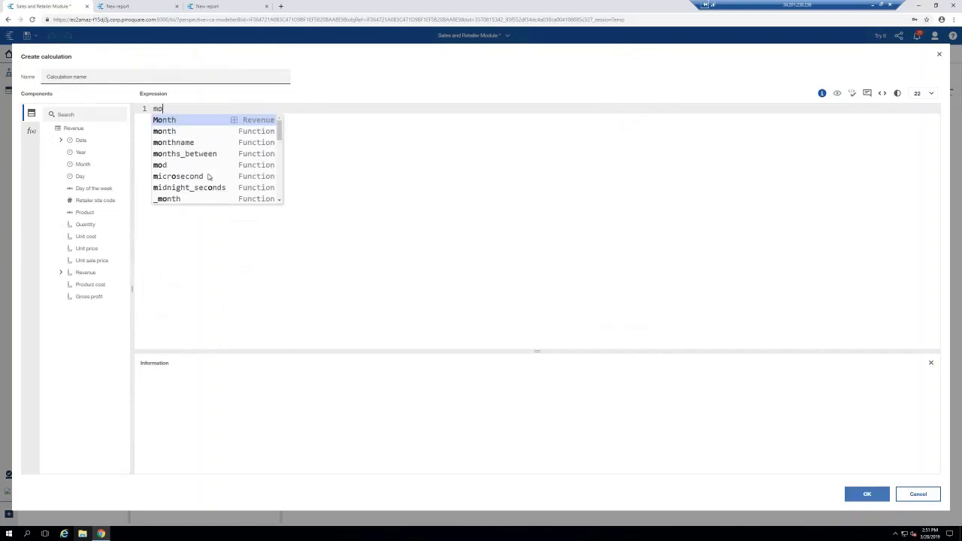
pyautogui.write('nth = ')
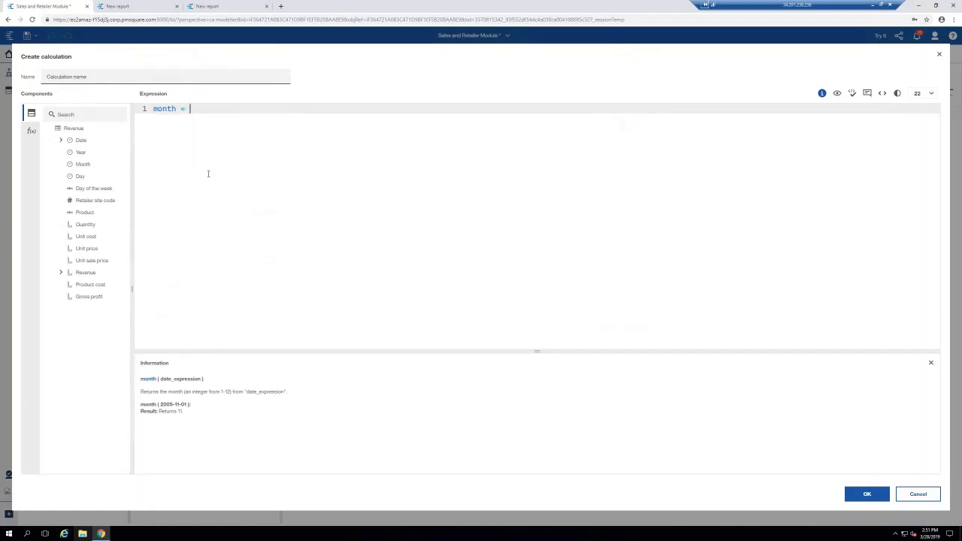
pyautogui.write('?month')
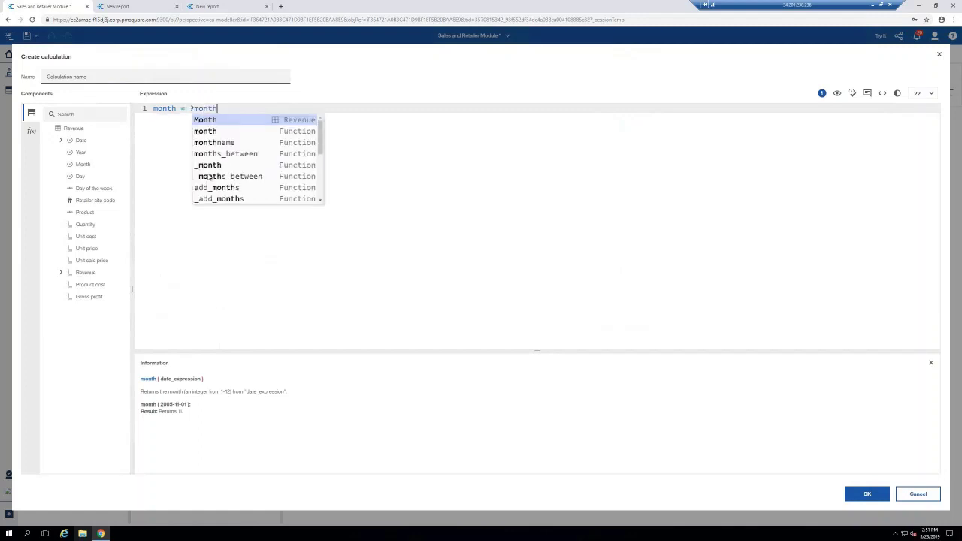
pyautogui.write('?')
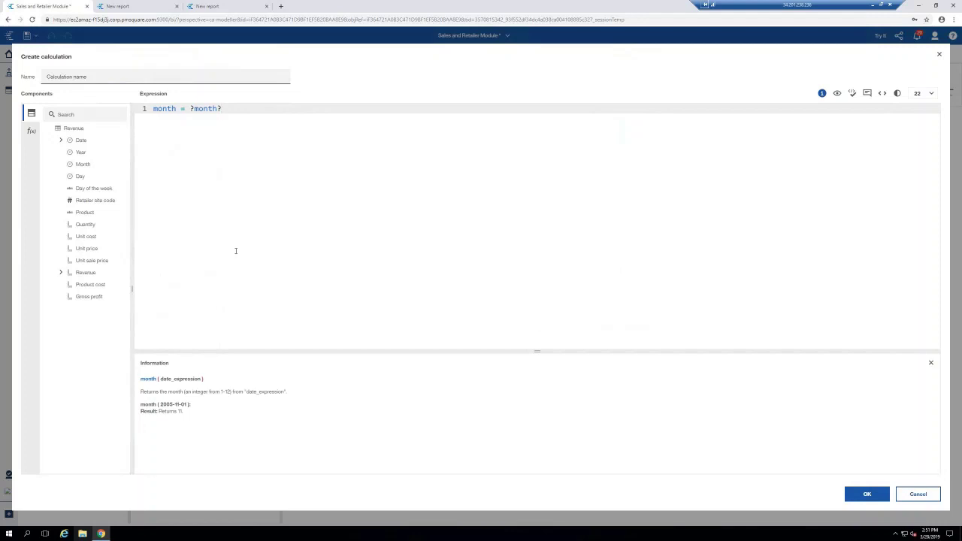
pyautogui.click(925, 496)
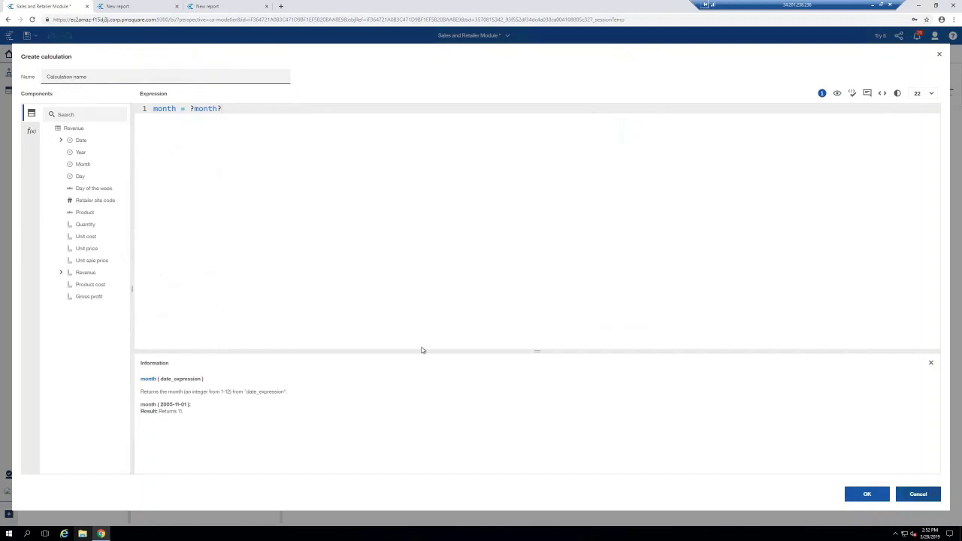